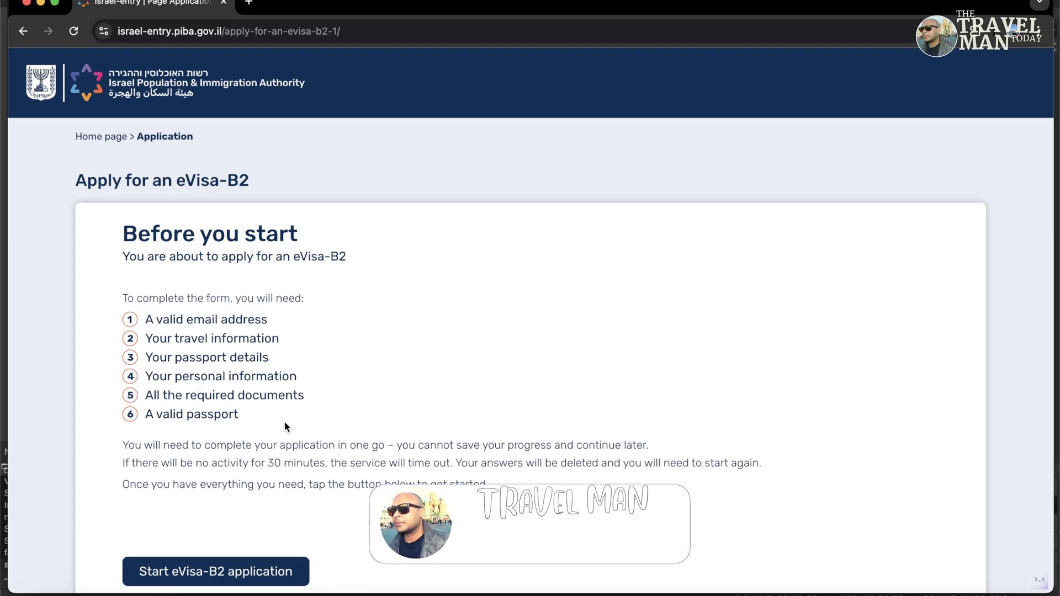
left_click_drag(279, 421, 149, 320)
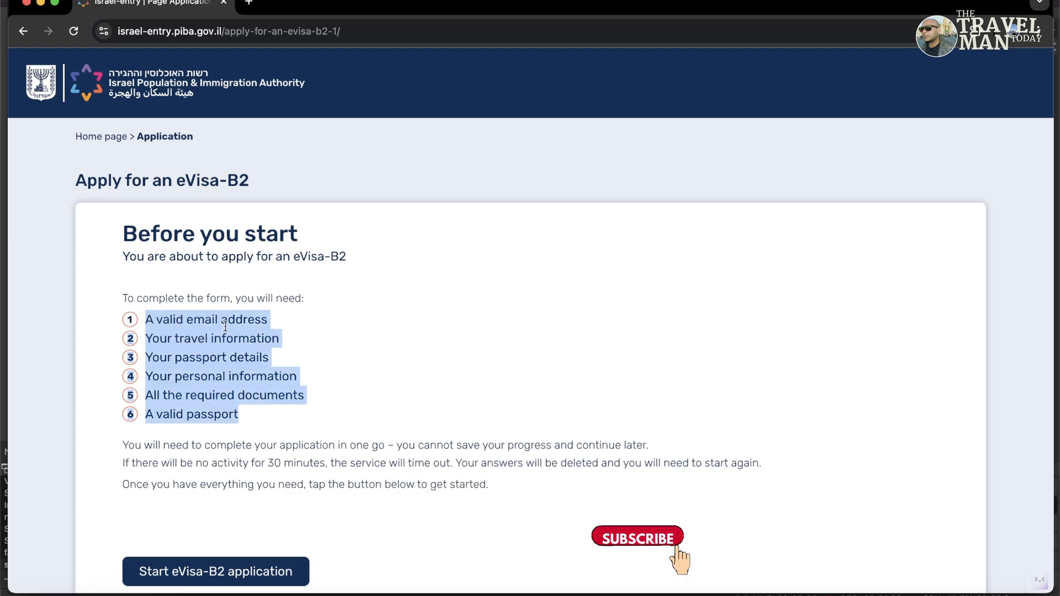
left_click(243, 323)
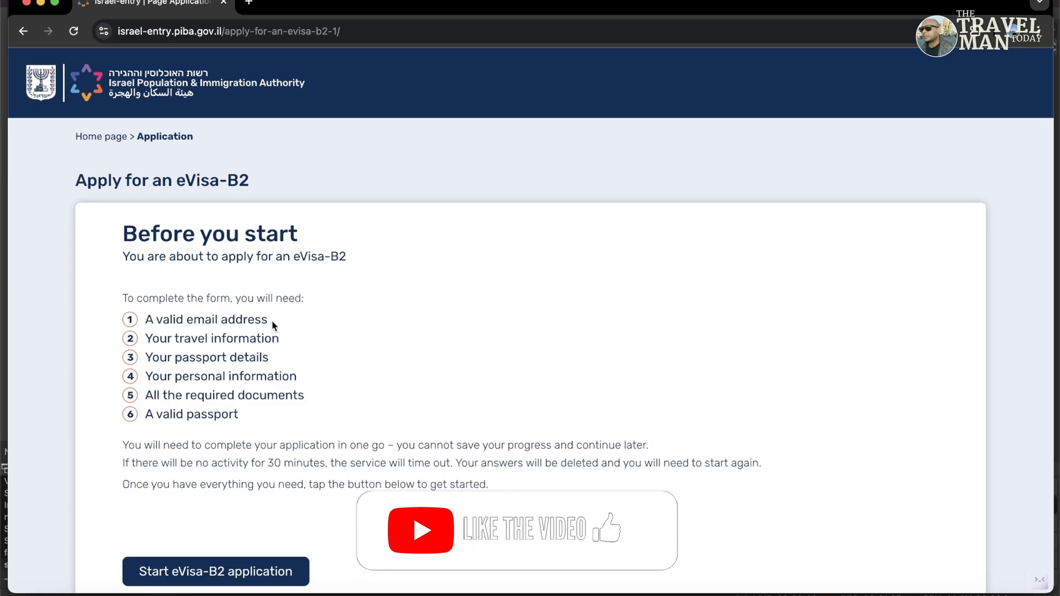
left_click_drag(280, 338, 149, 332)
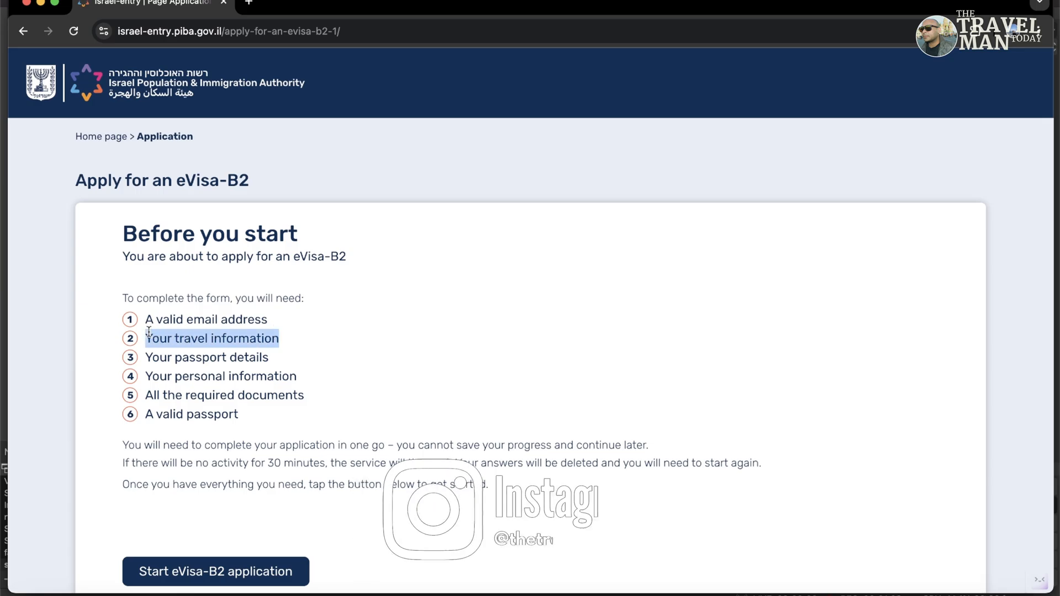
left_click_drag(269, 358, 148, 359)
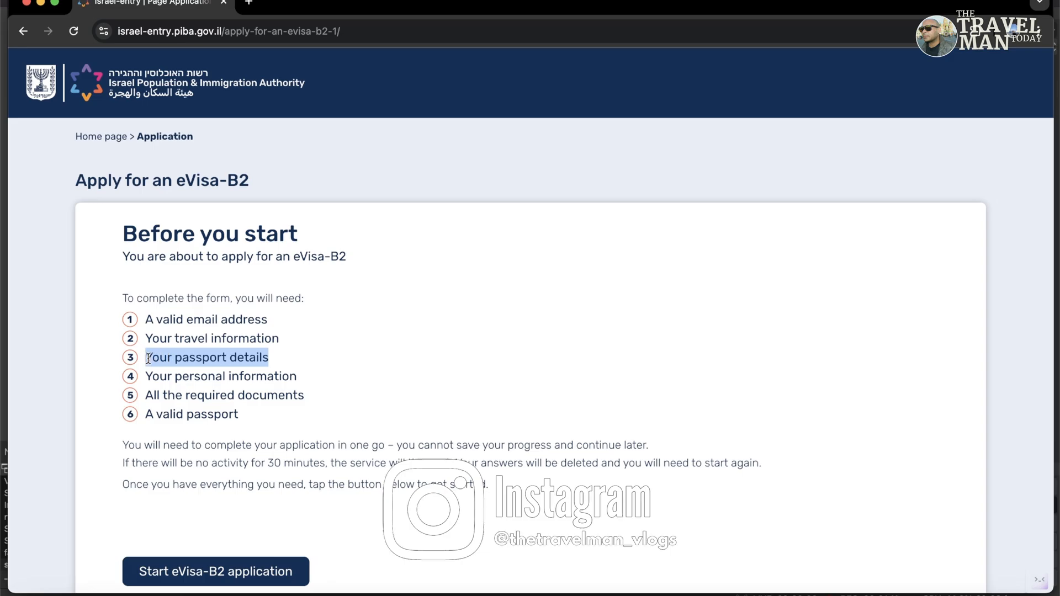
left_click_drag(298, 376, 147, 377)
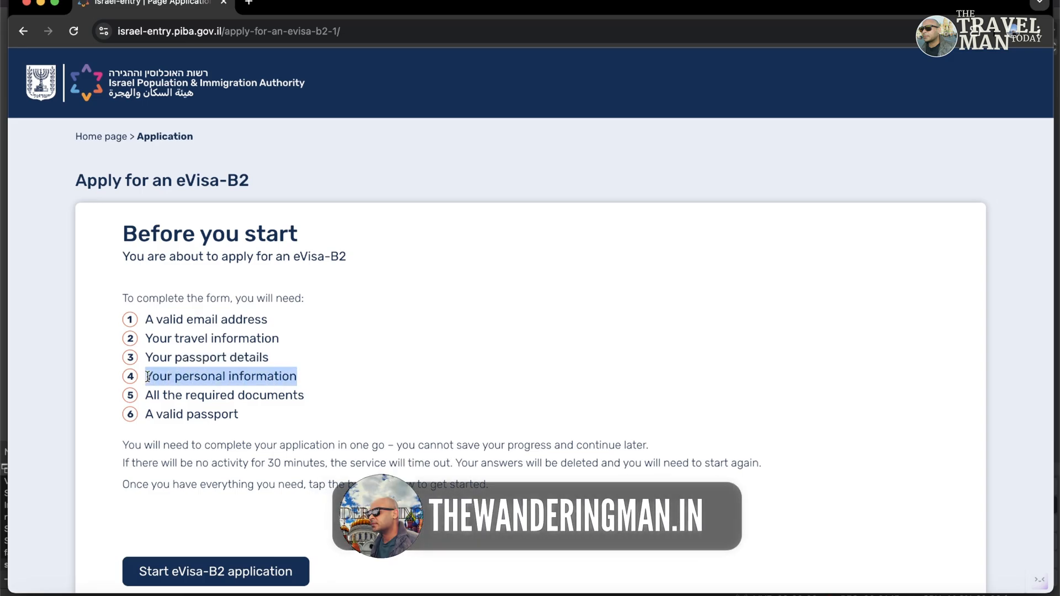
left_click_drag(304, 395, 144, 397)
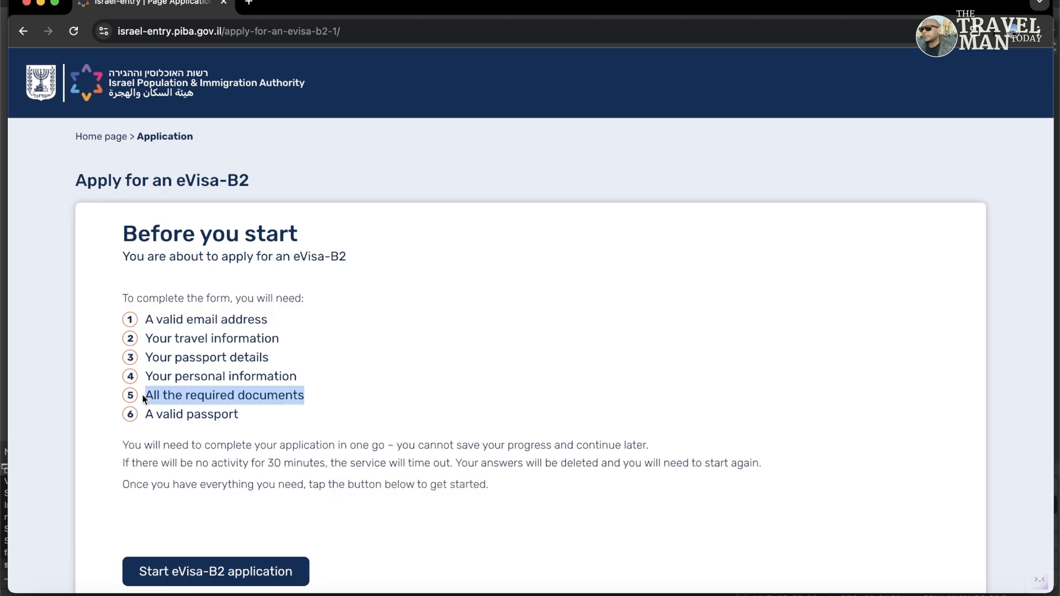
left_click_drag(143, 398, 166, 413)
left_click(257, 406)
left_click(377, 393)
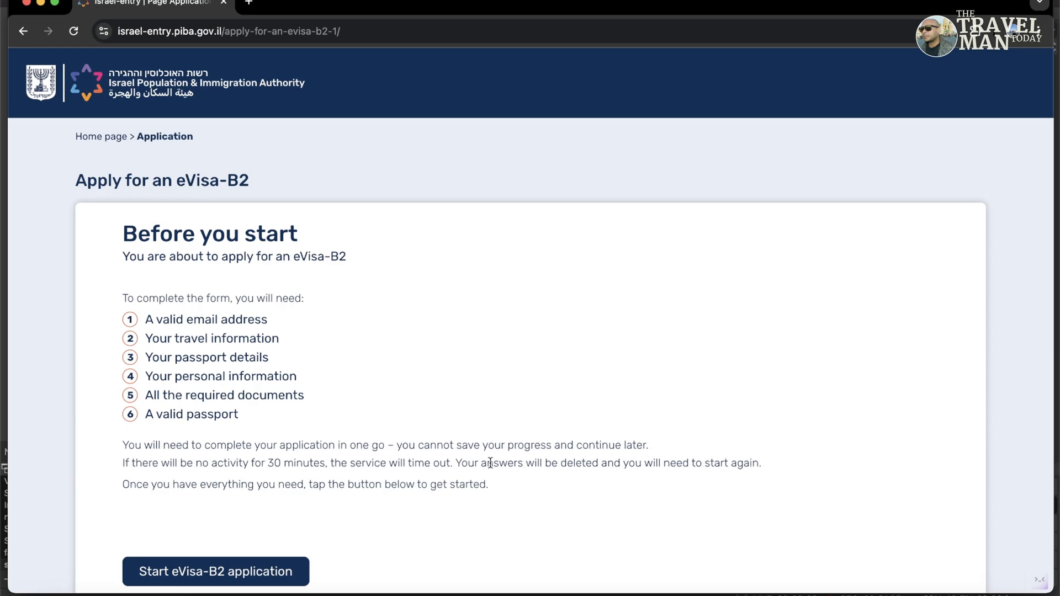
scroll(490, 464, "down", 5)
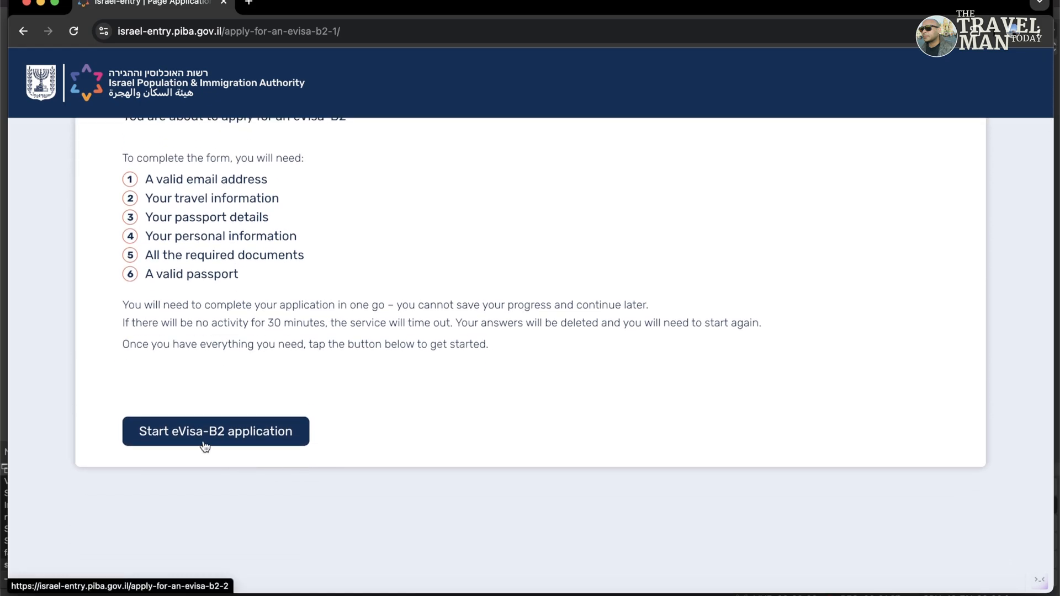
Start the eVisa-B2 application and scroll down to its steps overview
left_click(205, 447)
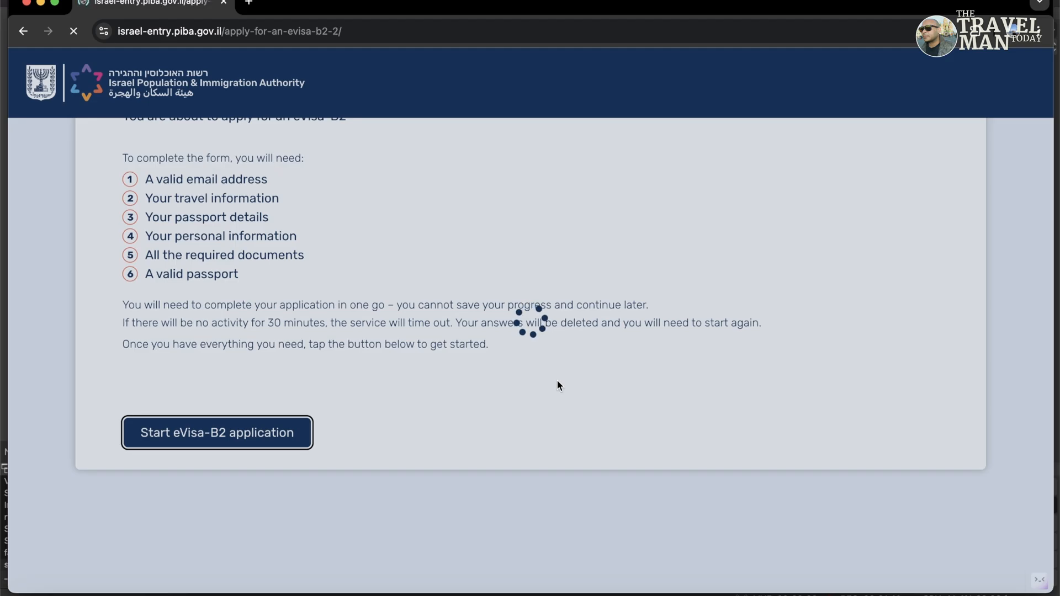
scroll(654, 375, "down", 2)
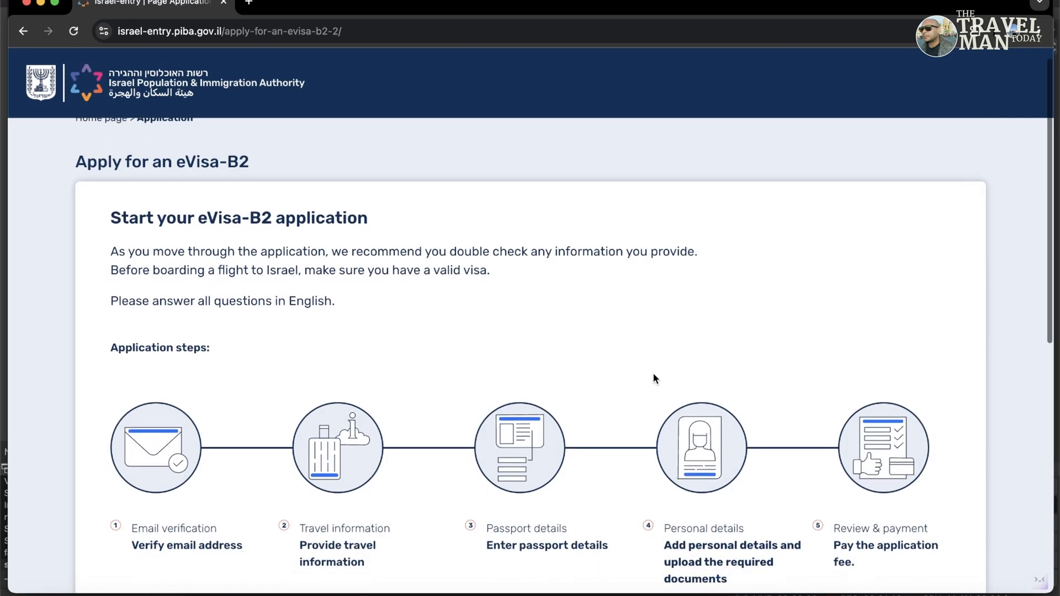
scroll(654, 379, "down", 3)
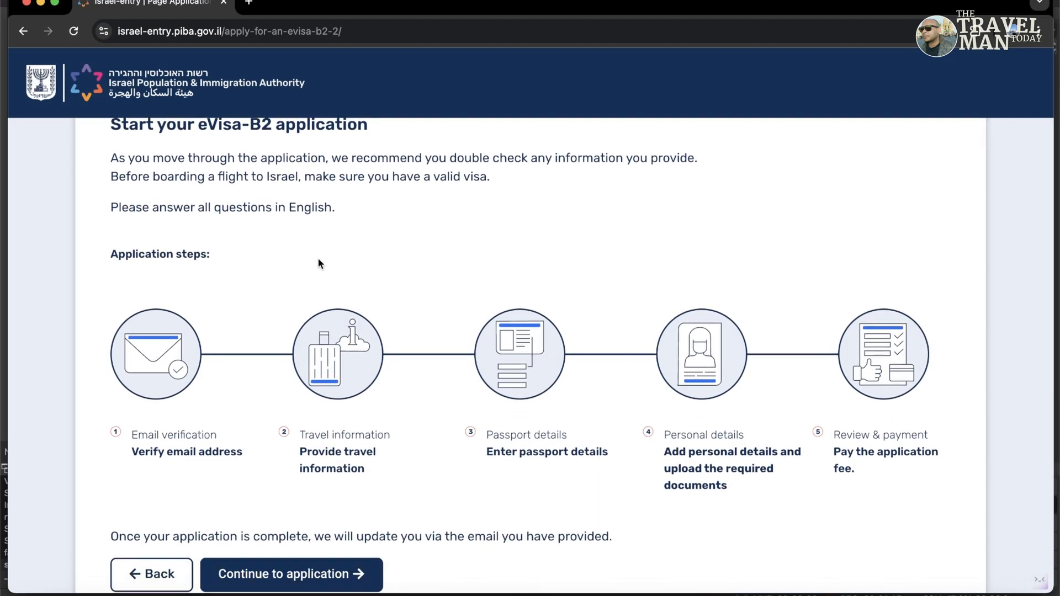
Highlight the email verification, travel information and passport details steps in the overview
left_click_drag(243, 453, 103, 436)
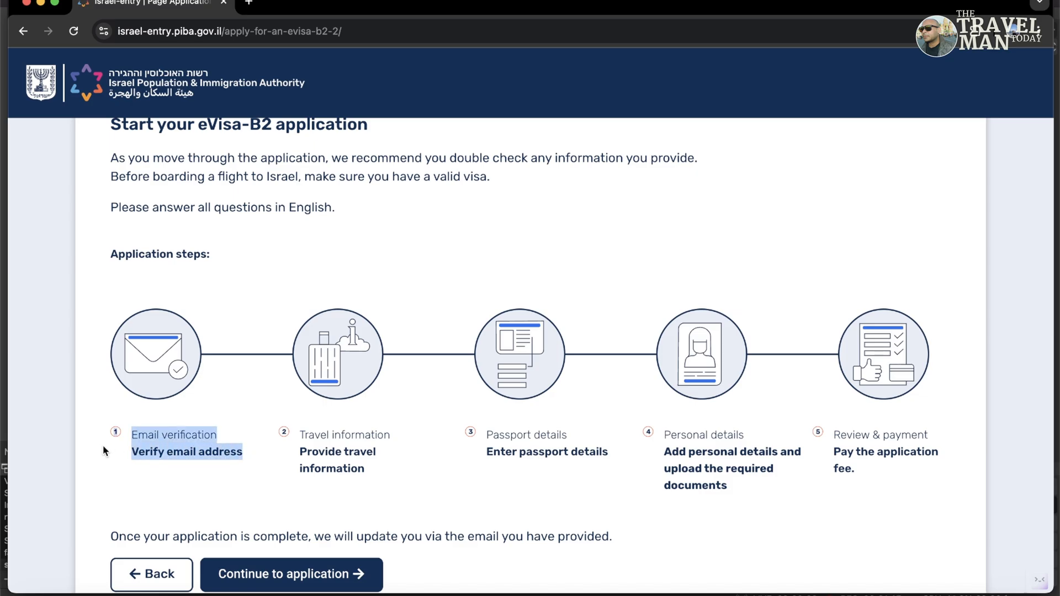
left_click_drag(399, 468, 332, 452)
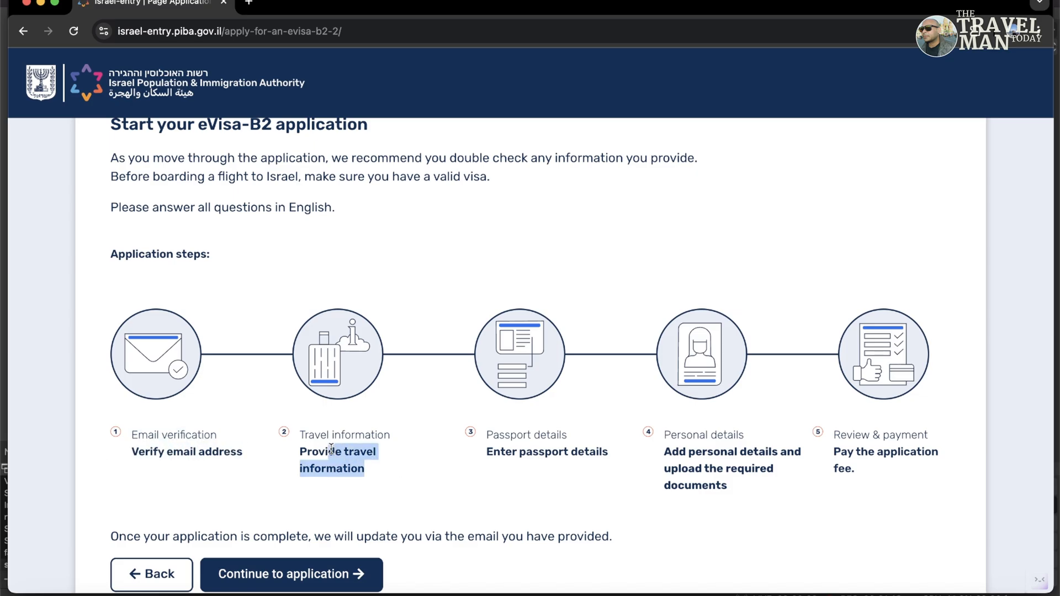
left_click_drag(524, 452, 608, 451)
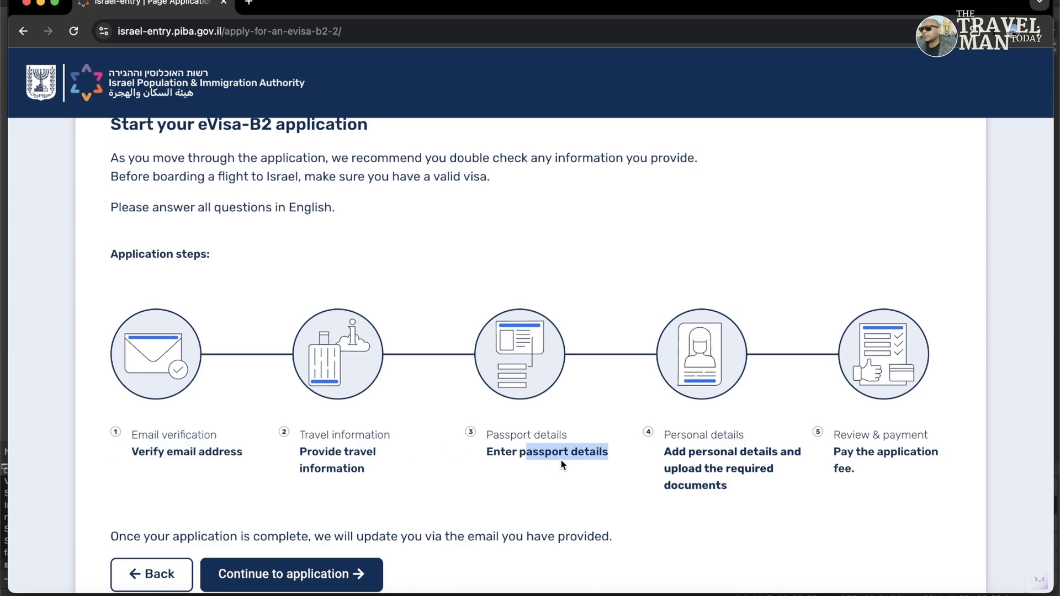
left_click(813, 486)
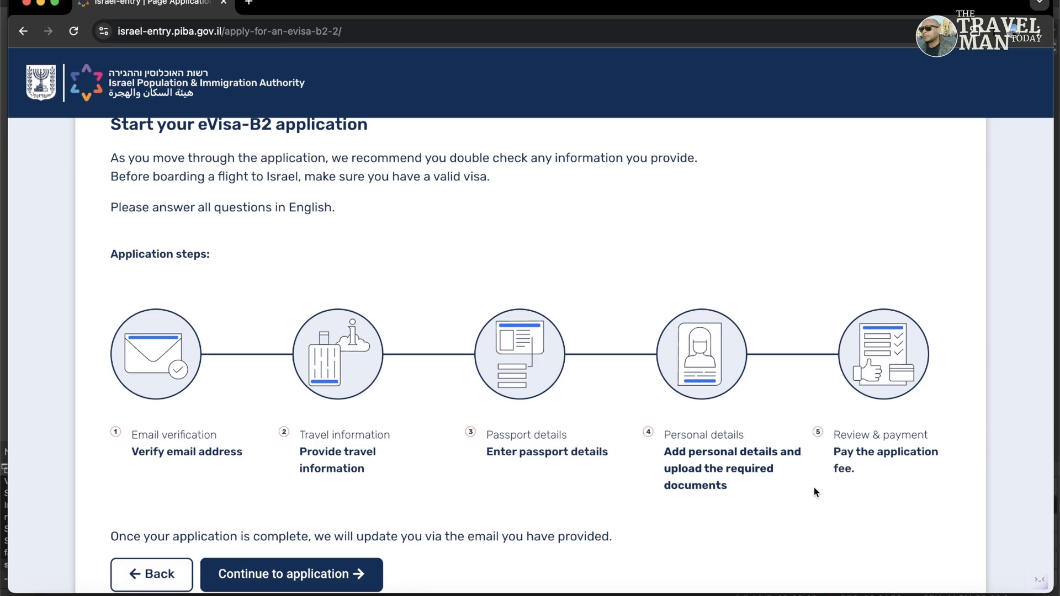
scroll(813, 486, "down", 3)
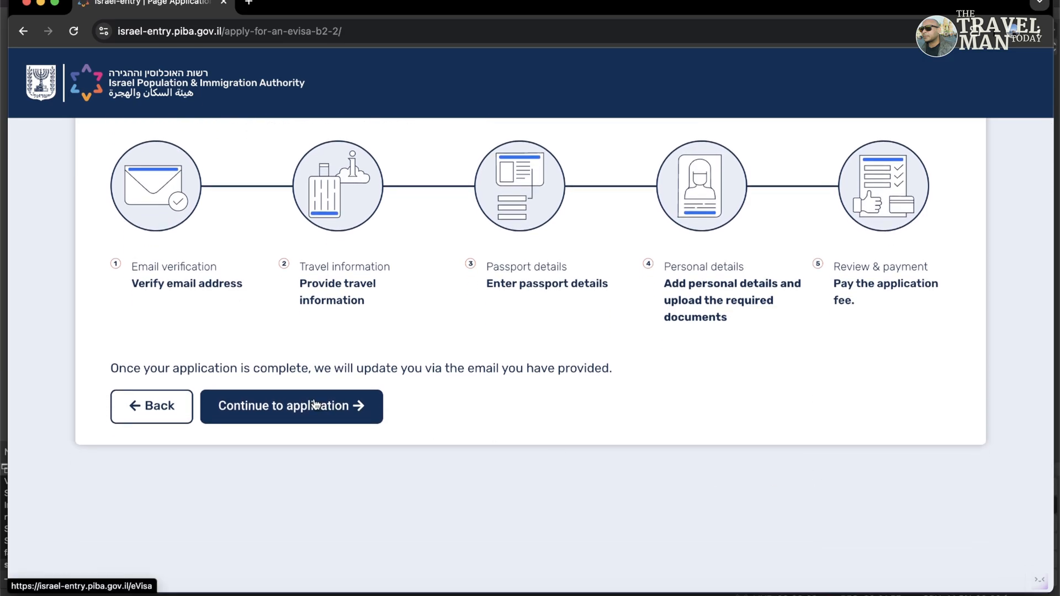
Continue into the application and tick I confirm the disclaimer
left_click(320, 406)
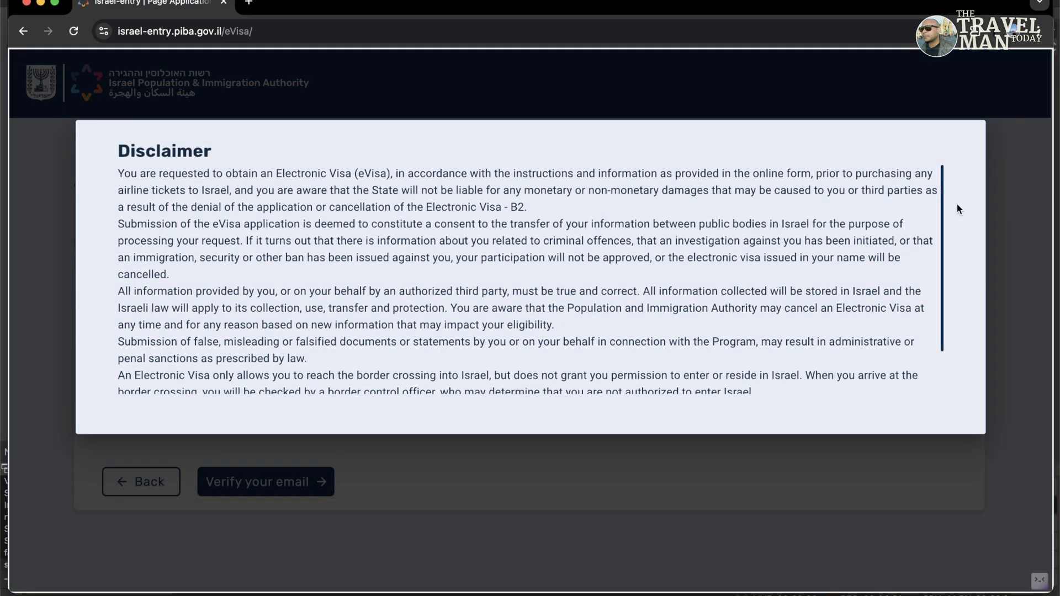
left_click_drag(942, 217, 939, 194)
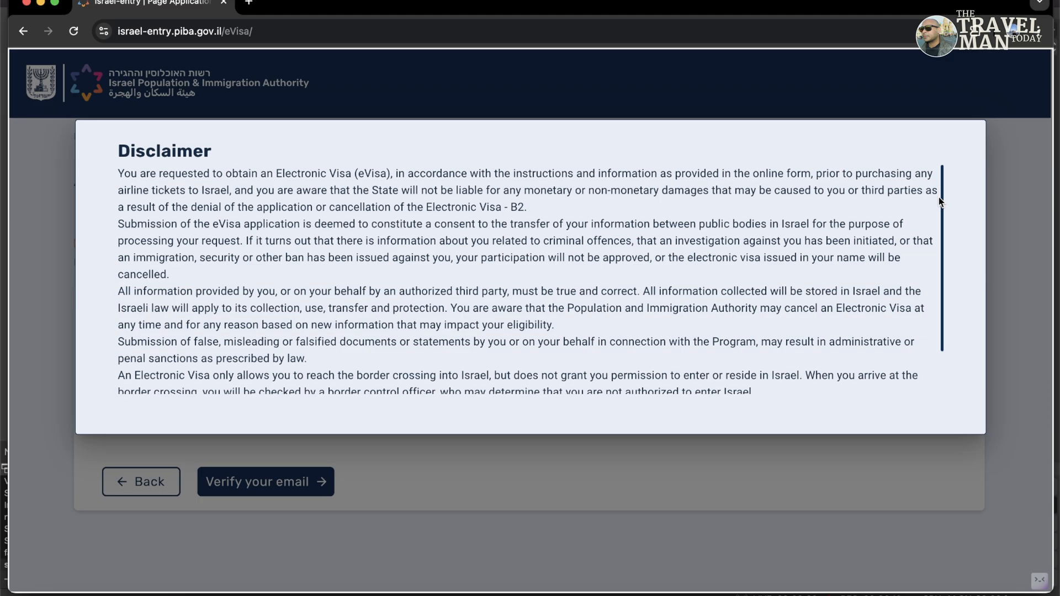
scroll(939, 198, "down", 3)
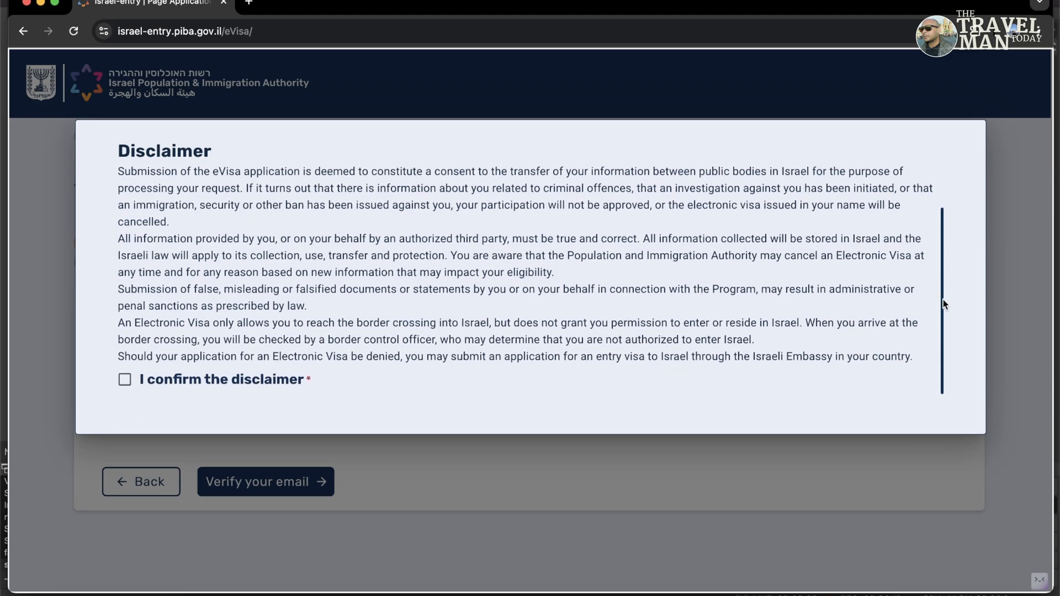
left_click(178, 382)
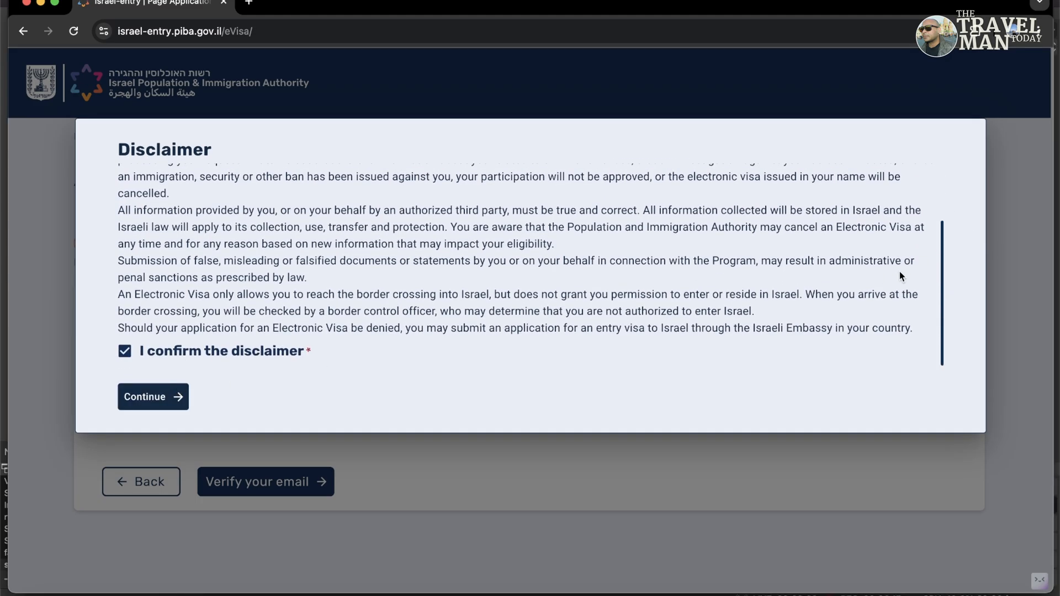
left_click_drag(939, 309, 942, 206)
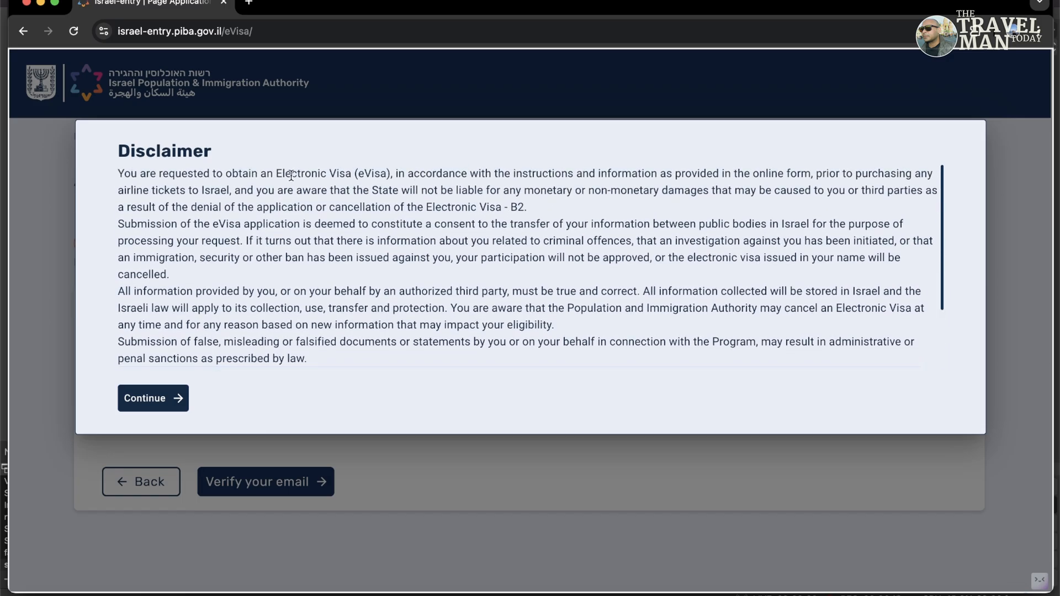
Read through the disclaimer's warning about buying tickets first, then accept and continue
left_click_drag(233, 172, 707, 202)
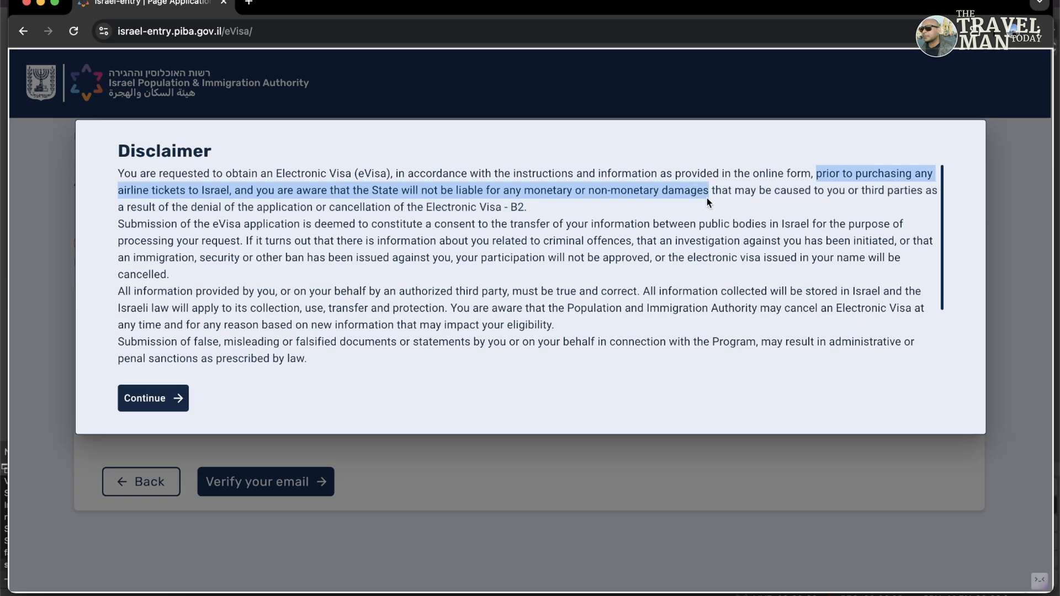
left_click_drag(707, 199, 692, 213)
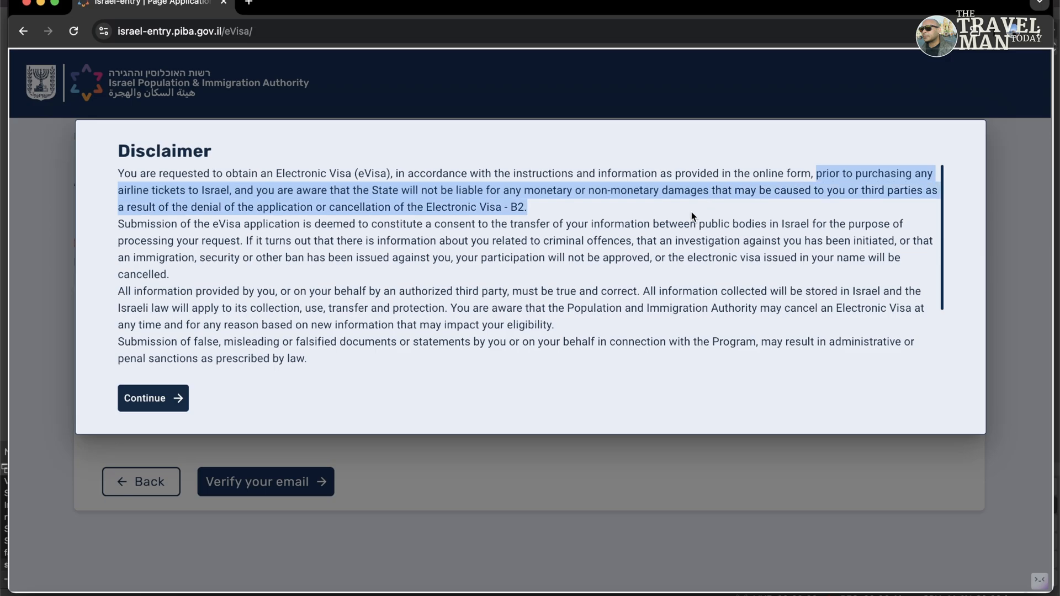
left_click(569, 230)
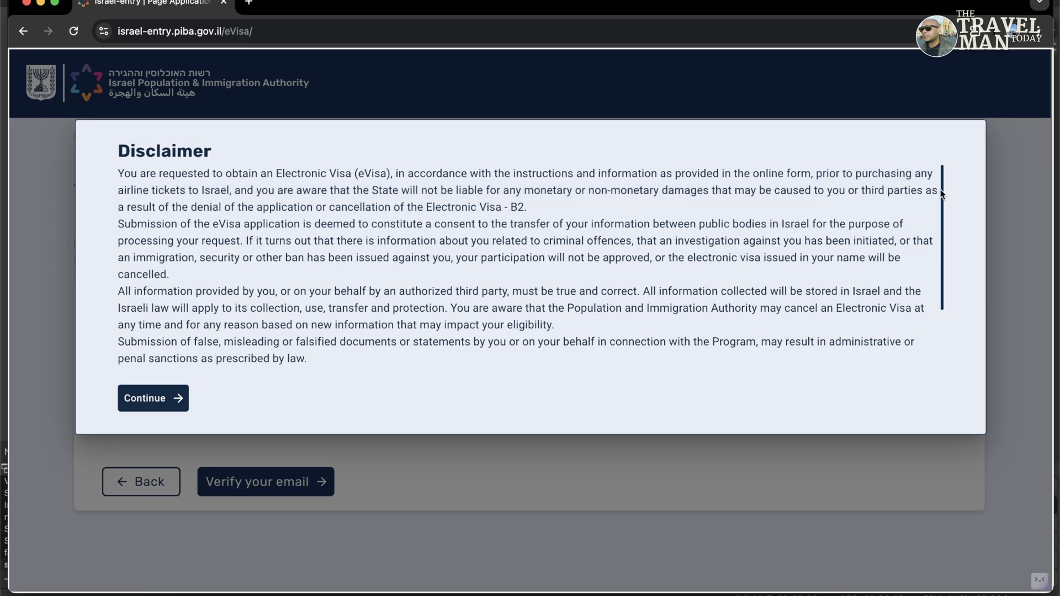
left_click_drag(941, 195, 940, 226)
left_click(926, 269)
left_click_drag(790, 173, 809, 191)
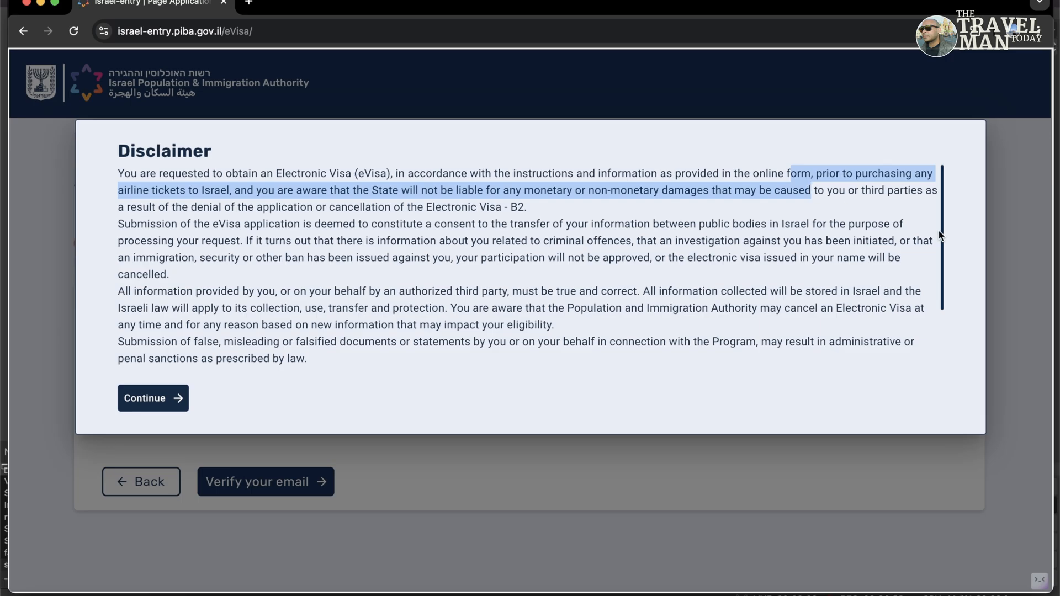
left_click_drag(942, 225, 948, 181)
left_click(146, 398)
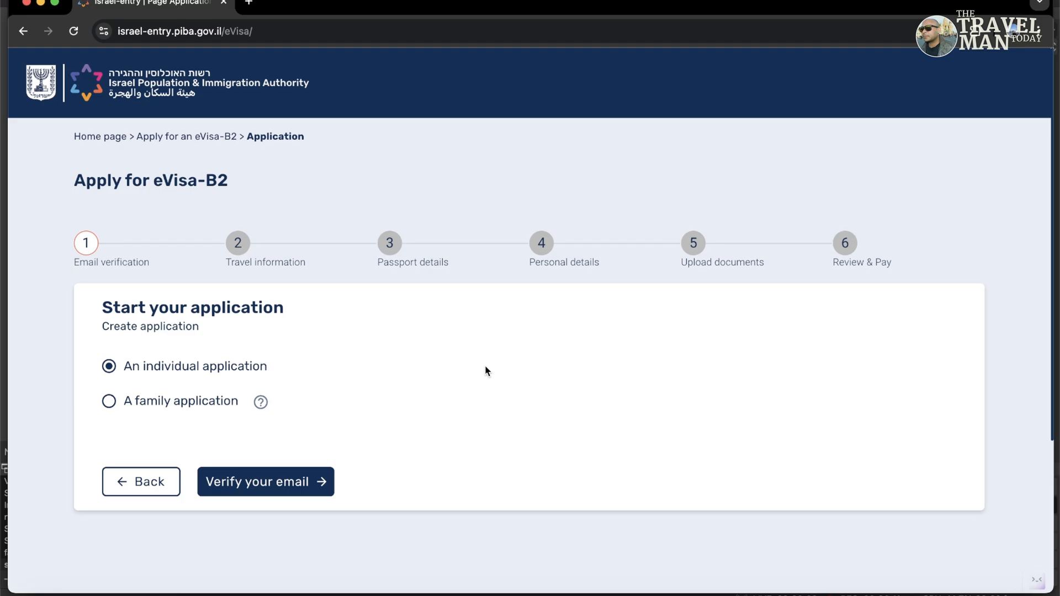
Enter the applicant's email address in both email fields
scroll(486, 370, "down", 2)
scroll(486, 370, "down", 1)
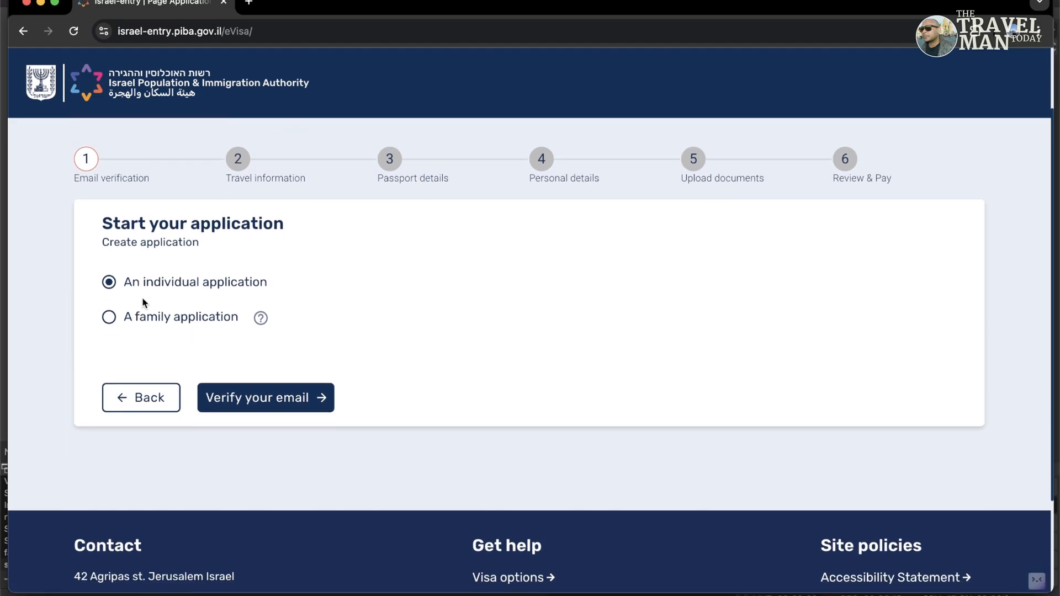
left_click(304, 398)
left_click(272, 370)
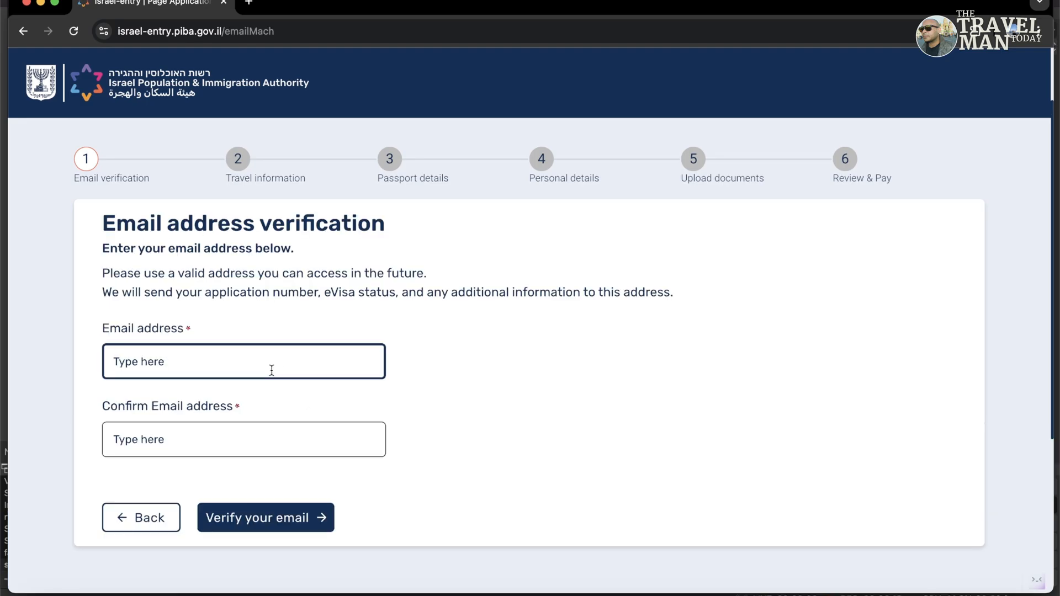
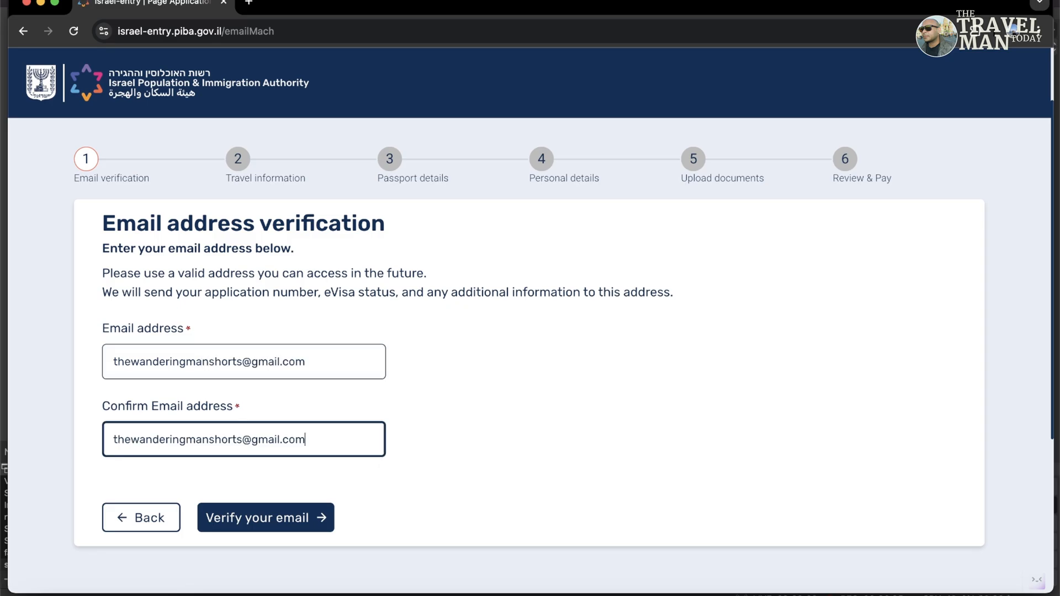
left_click(535, 425)
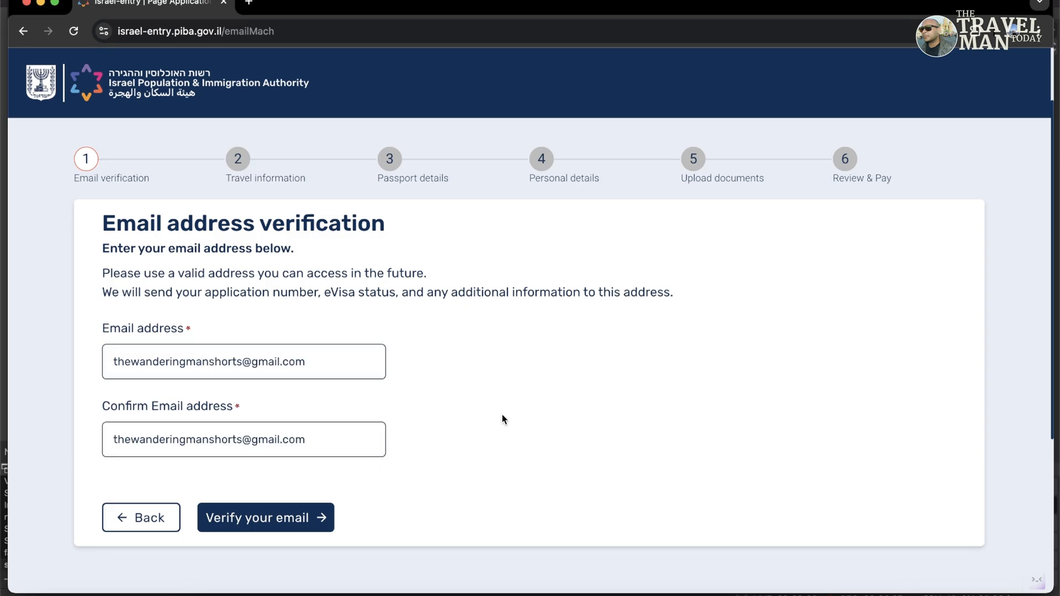
Request the verification code and type the digits received in the Gmail message
left_click(297, 519)
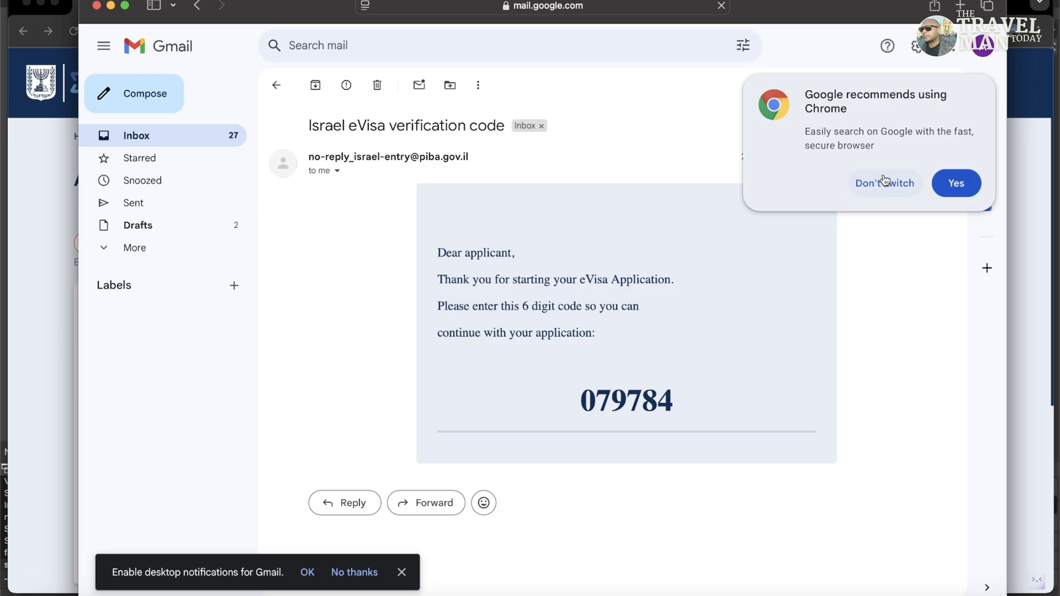
left_click(885, 181)
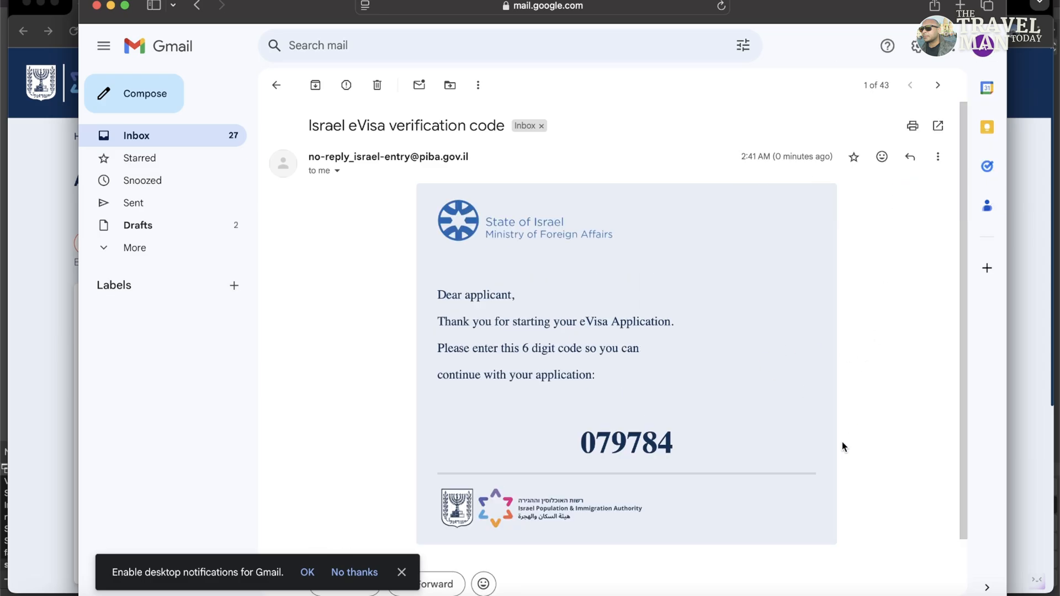
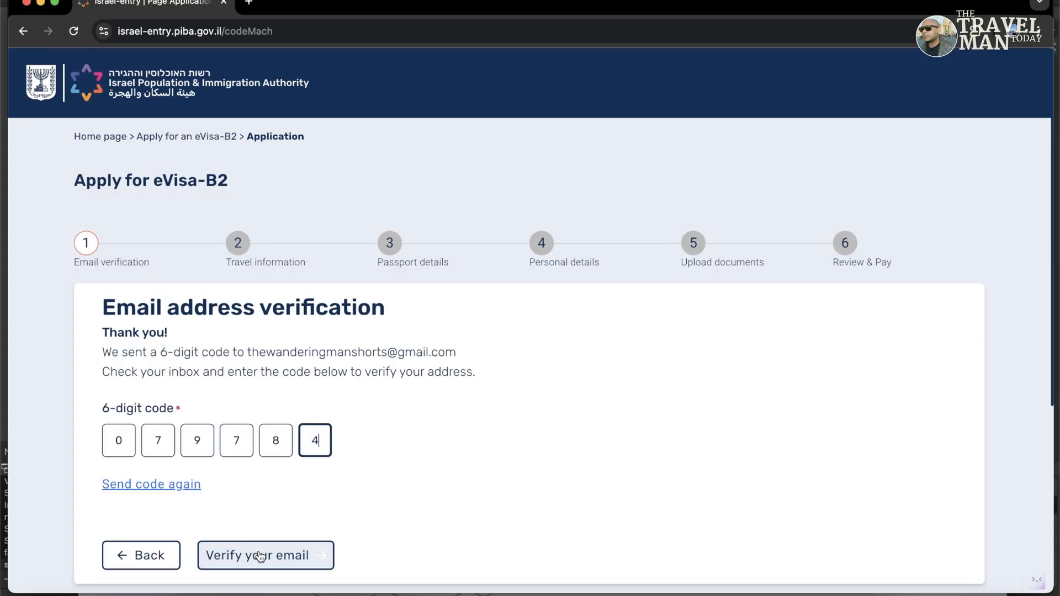
Verify the email with the completed six-digit code
left_click(251, 555)
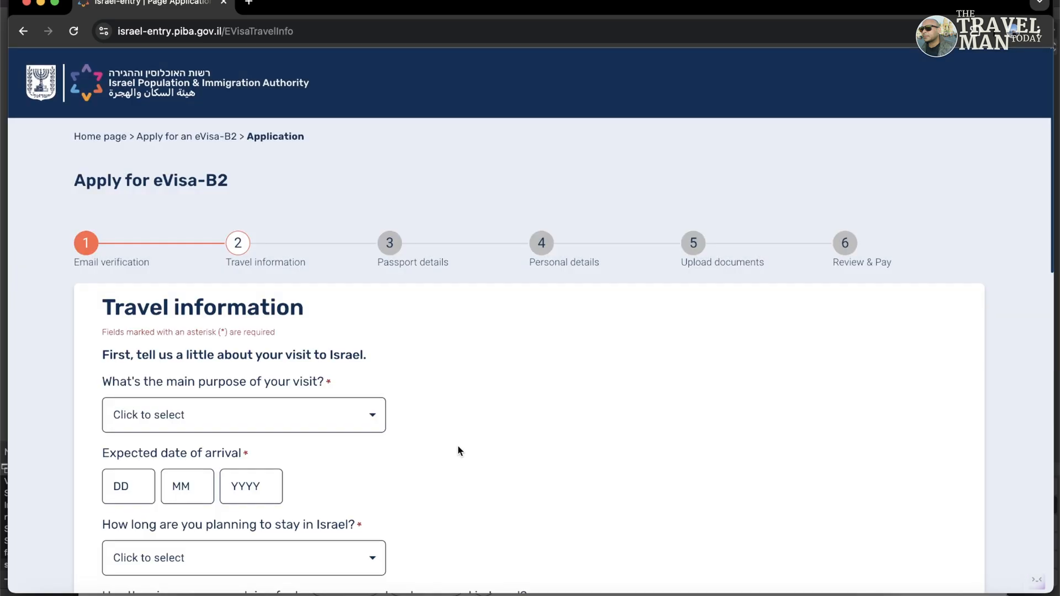
Set visit purpose to Tourism, arrival date 15/02/2025, and stay length Up to 14 days
scroll(535, 424, "down", 3)
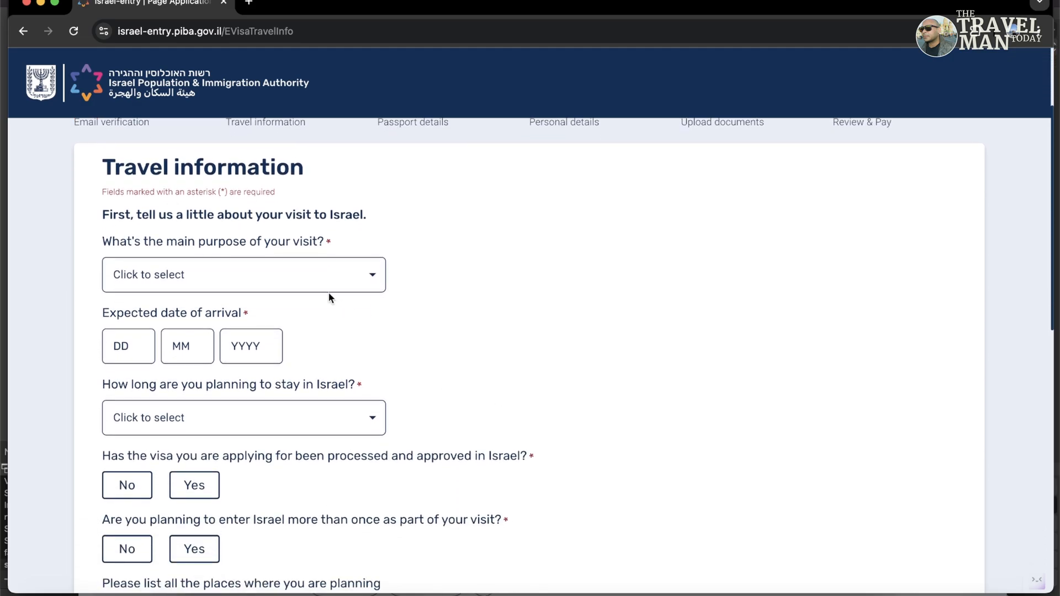
left_click(326, 270)
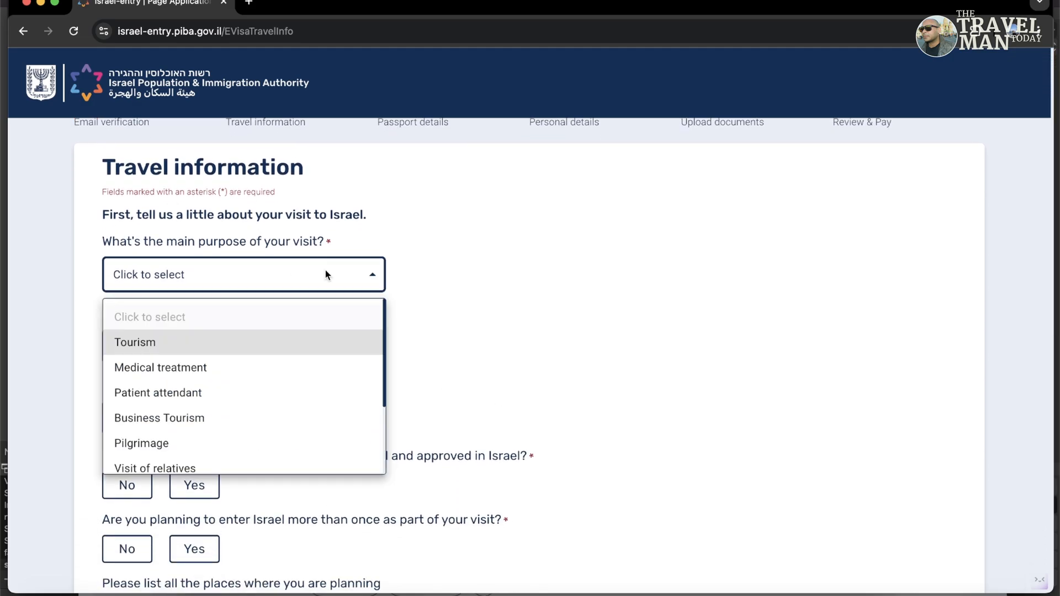
left_click(205, 347)
left_click(112, 350)
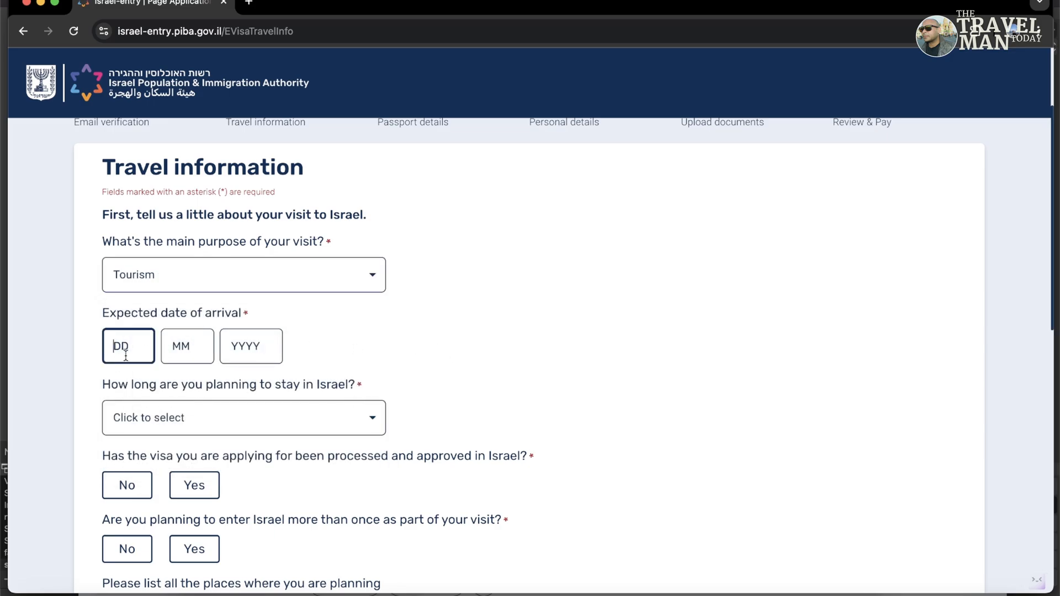
type("15")
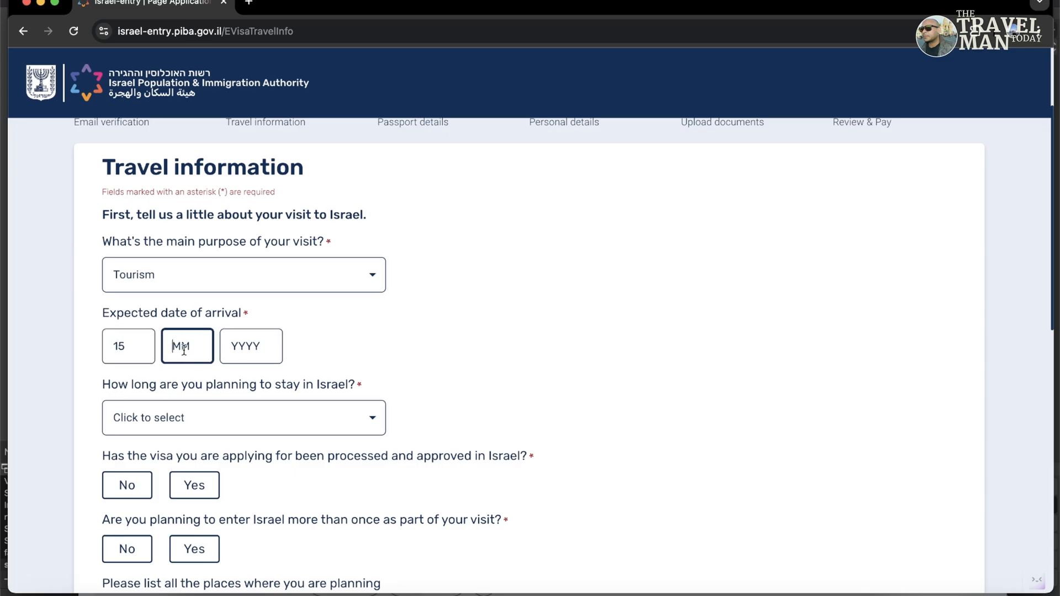
type("022025")
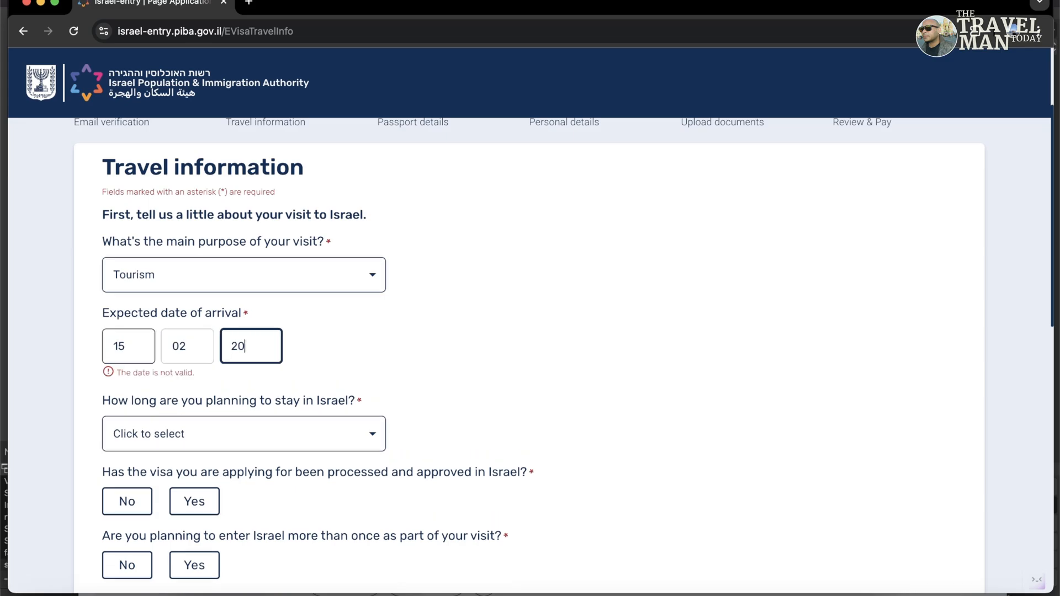
left_click(347, 425)
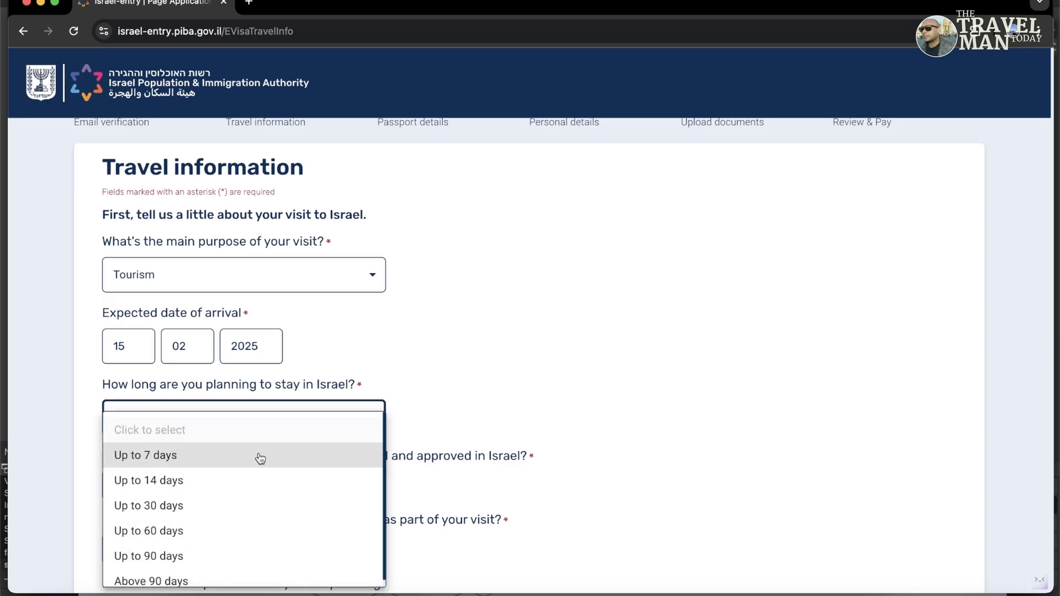
left_click(249, 482)
Answer No to prior visa approval and to multiple entries, then open a new browser tab
scroll(500, 415, "down", 3)
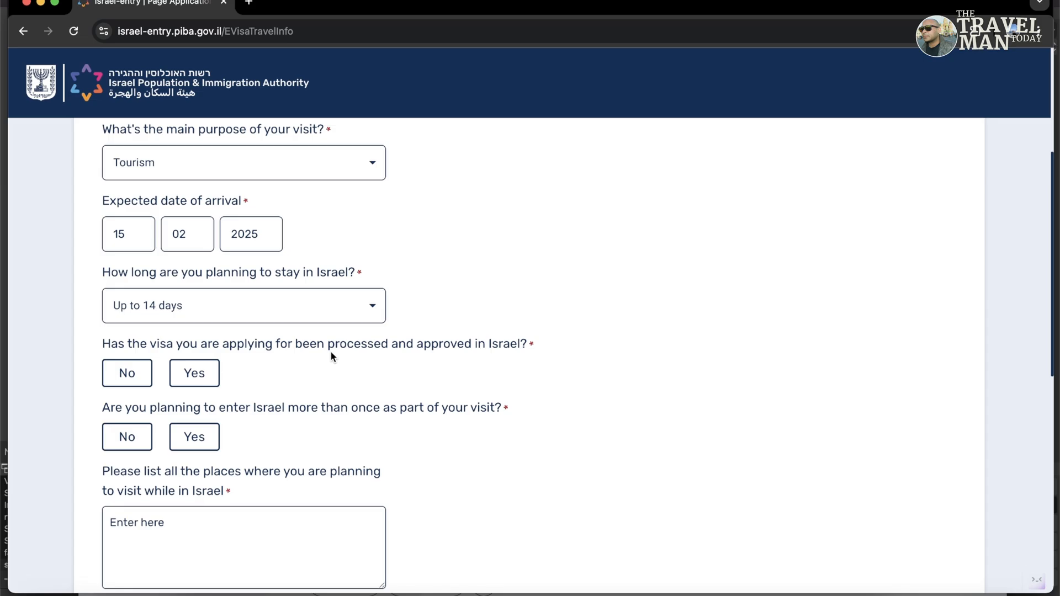
left_click(128, 372)
scroll(386, 398, "down", 1)
scroll(386, 399, "down", 1)
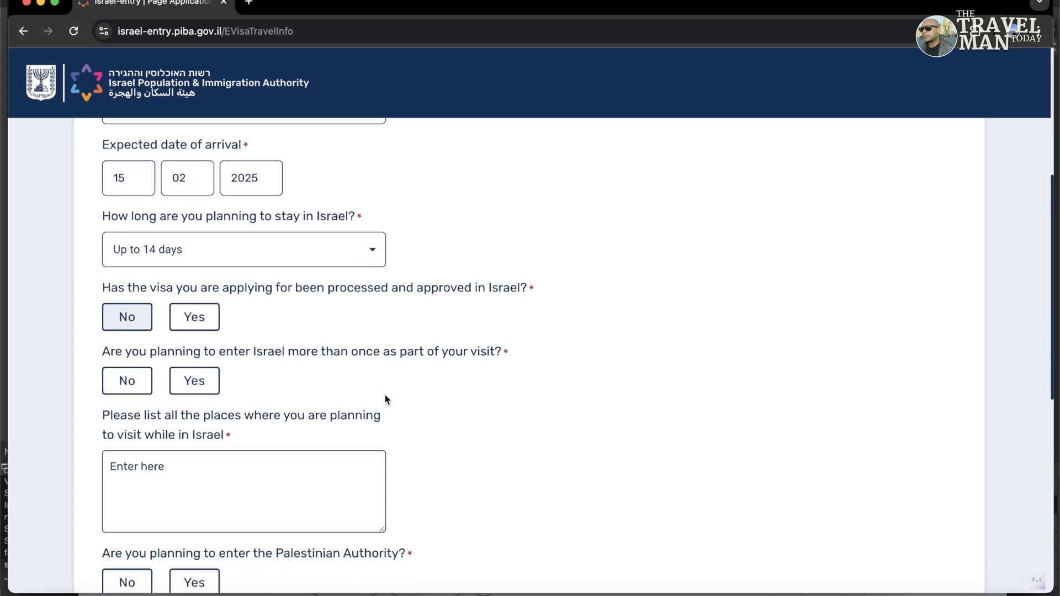
scroll(386, 398, "down", 1)
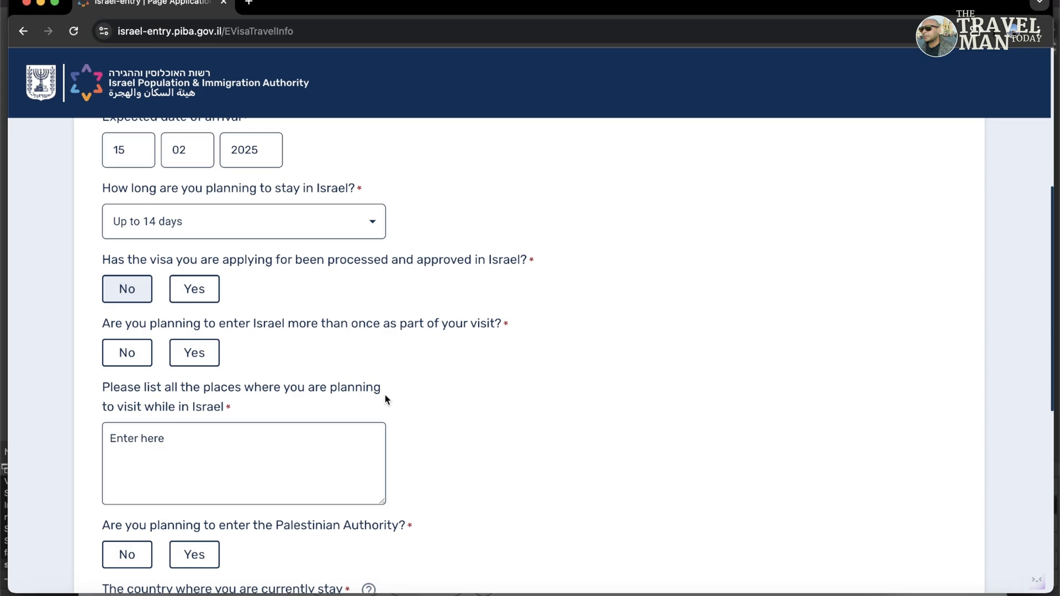
left_click(133, 359)
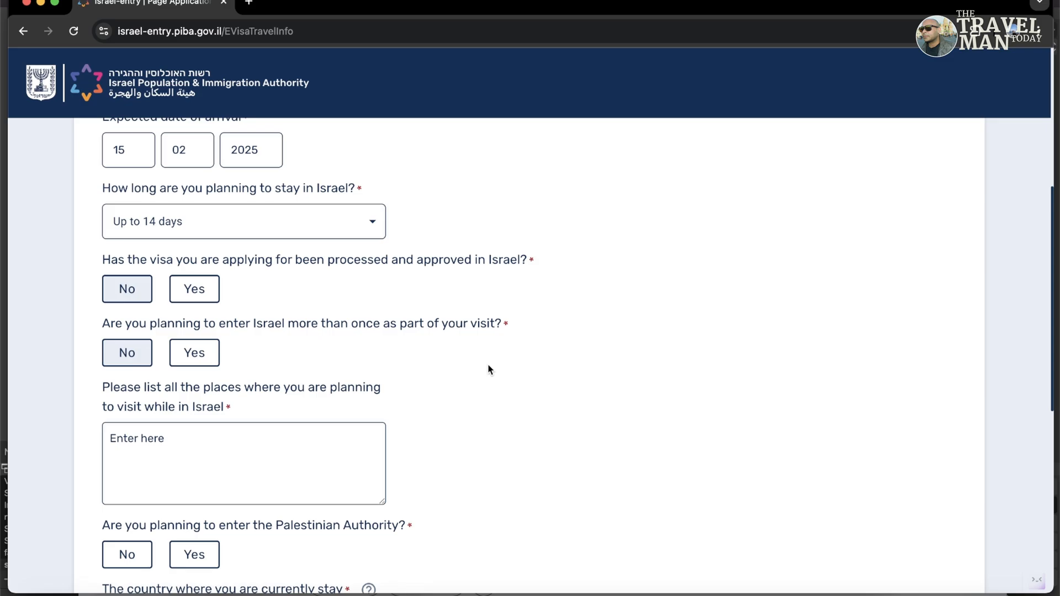
scroll(489, 369, "down", 2)
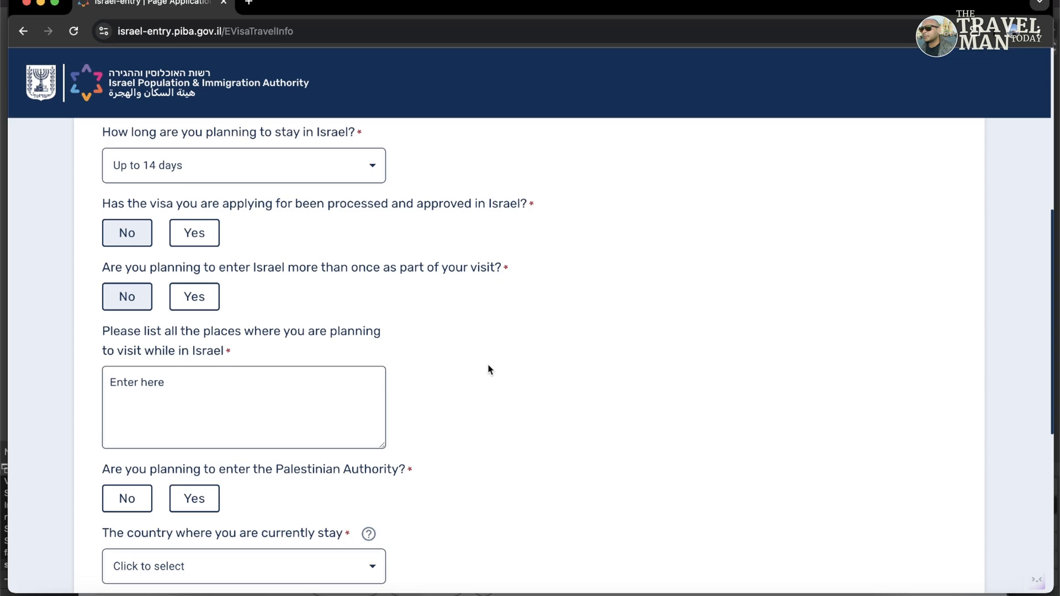
scroll(489, 370, "down", 1)
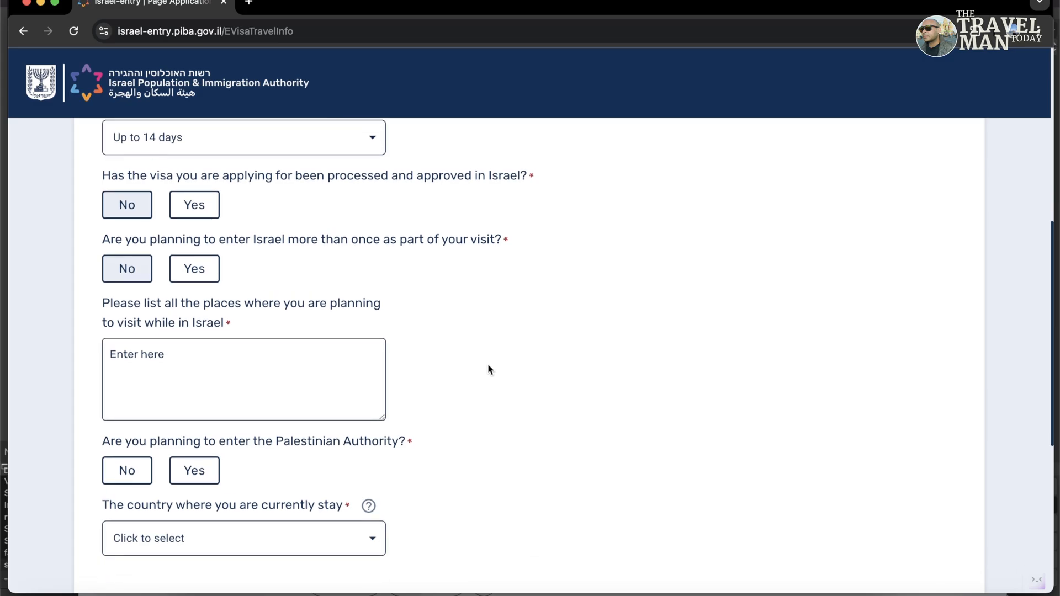
left_click(330, 371)
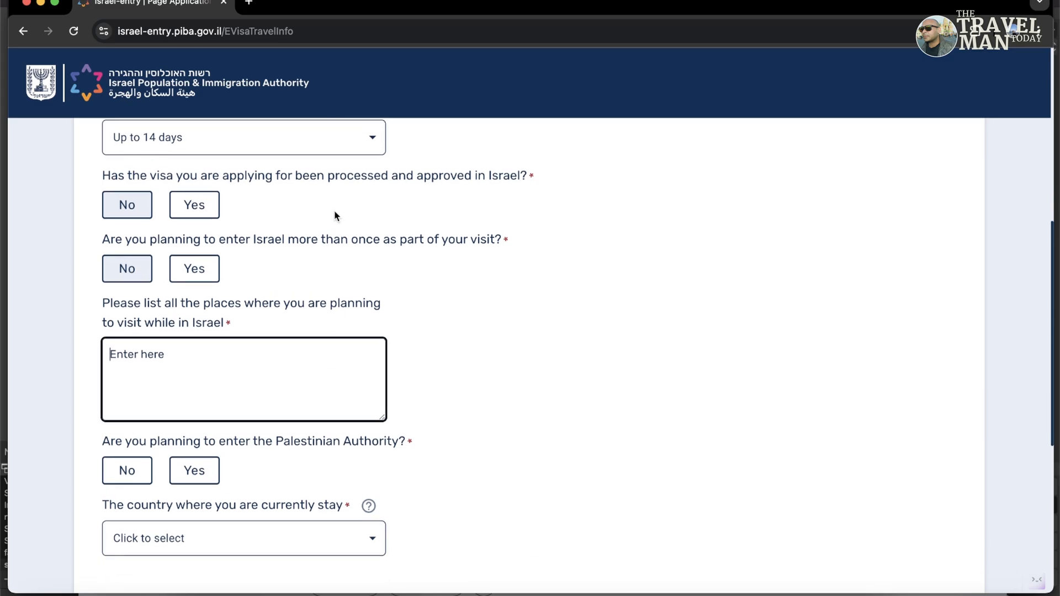
left_click(251, 5)
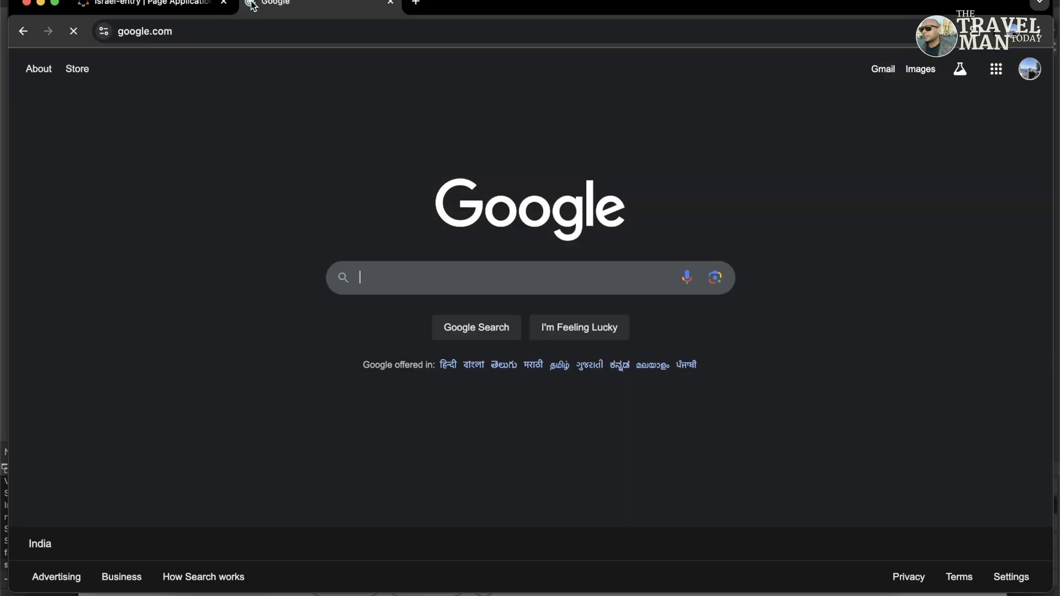
List the places to visit as Haifa, Jerusulum and Tel aviv on separate lines
left_click(146, 4)
type("Haifa")
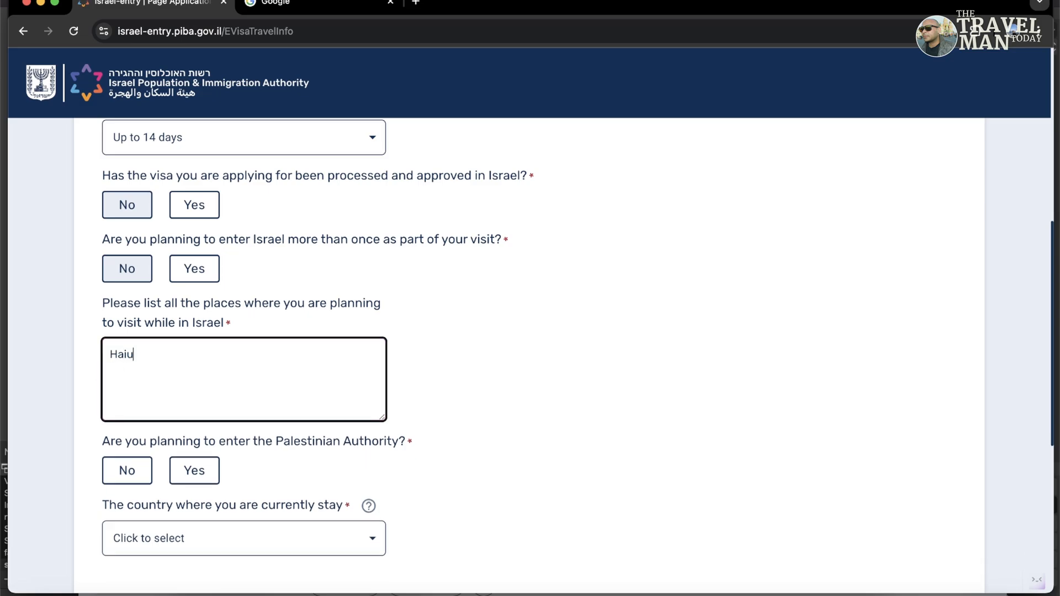
key("Return")
type("Jerusul")
key("BackSpace")
key("BackSpace")
type("ulum")
key("Return")
type("Tel")
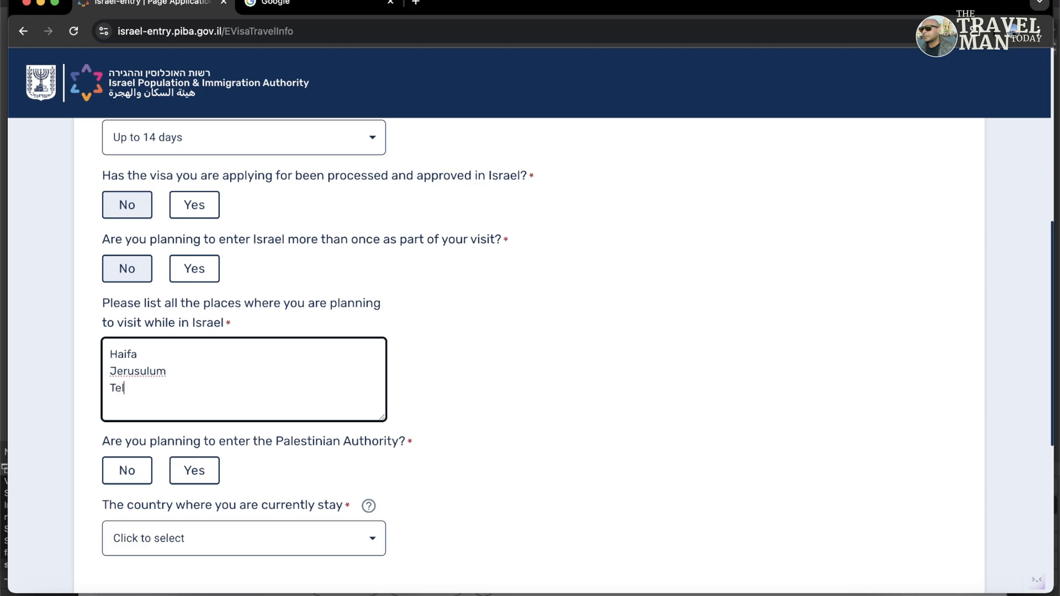
type(" viv")
key("BackSpace")
key("BackSpace")
key("BackSpace")
type("aviv")
left_click(559, 456)
Answer No to the Palestinian Authority, choose India and New-Delhi embassy, and continue to Passport details
scroll(560, 459, "down", 3)
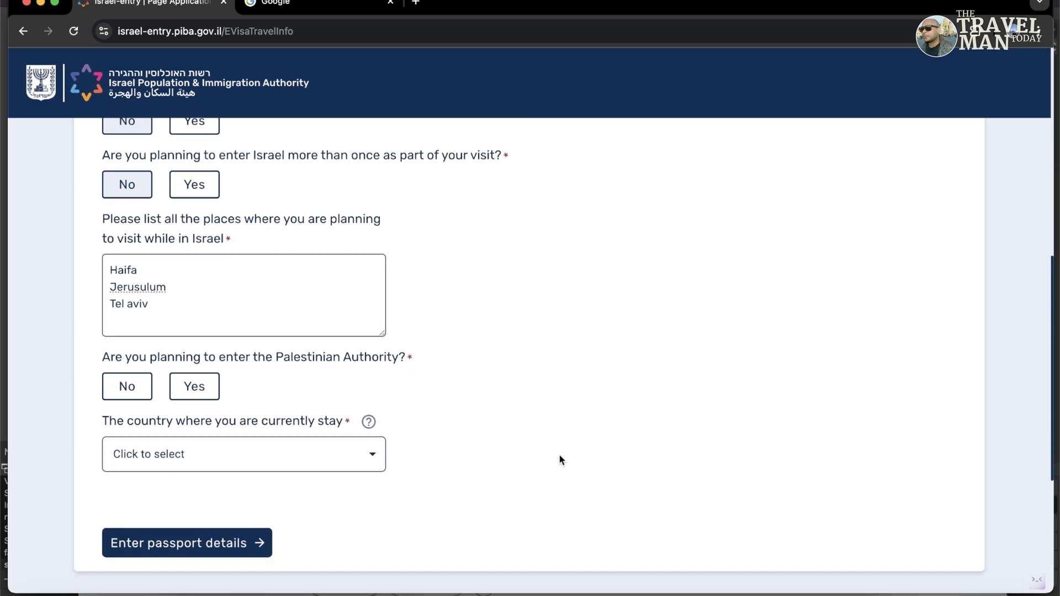
left_click(130, 390)
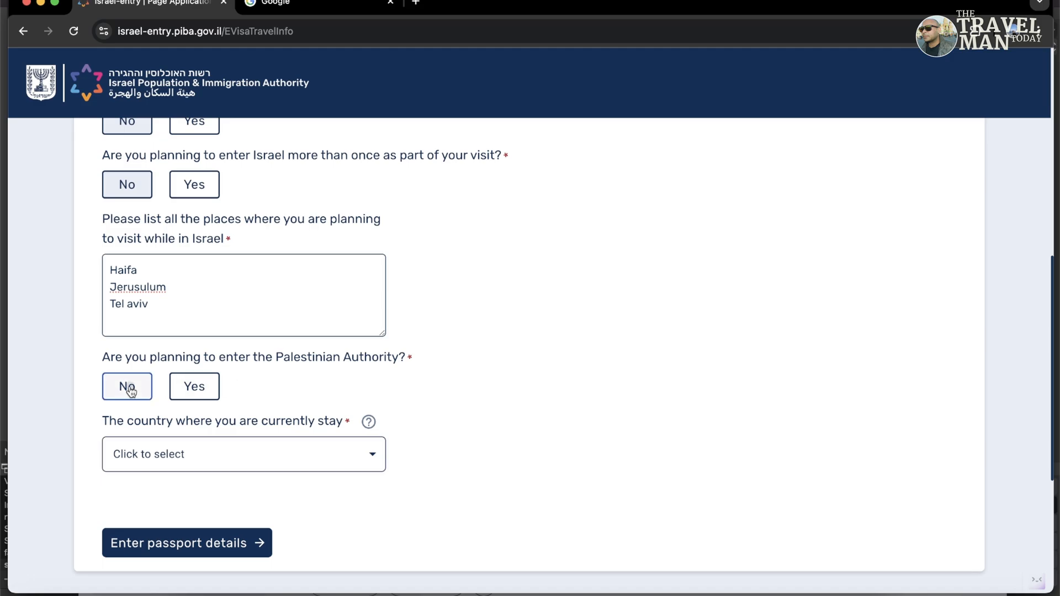
left_click(226, 458)
type("in")
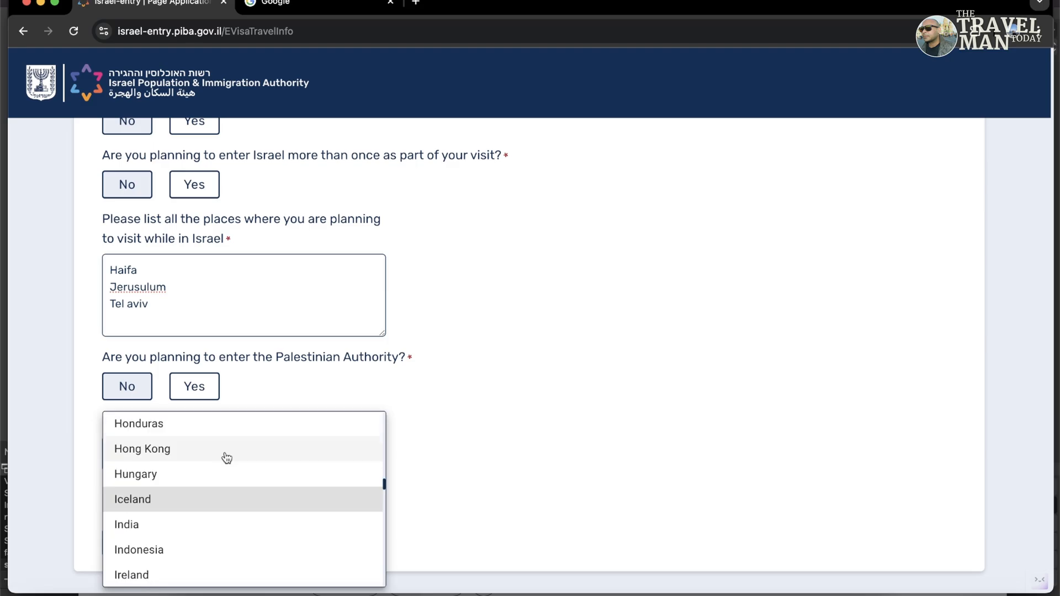
key("Return")
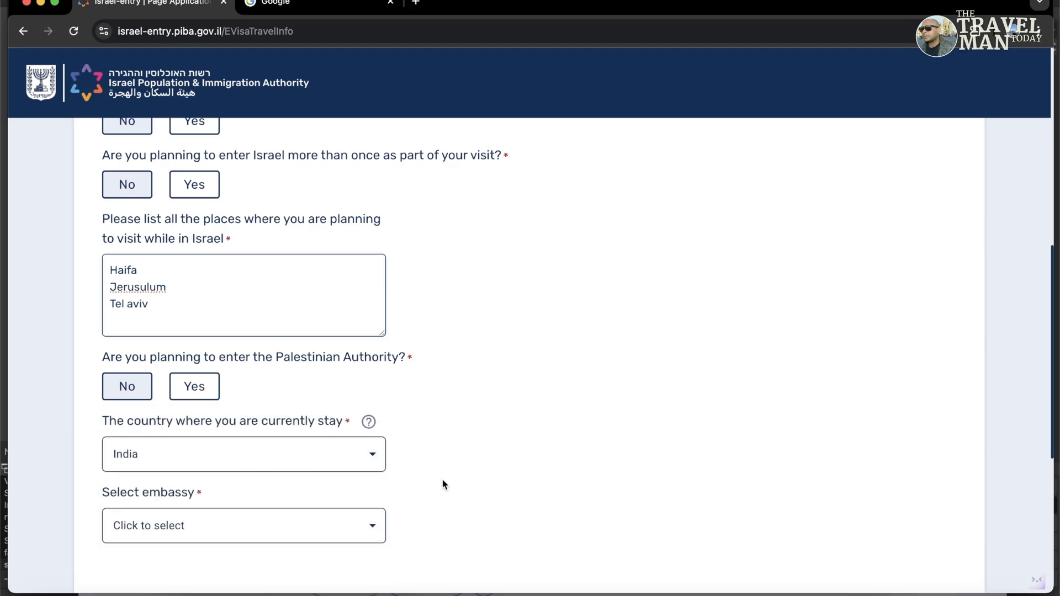
scroll(442, 478, "down", 1)
scroll(442, 484, "down", 1)
left_click(369, 422)
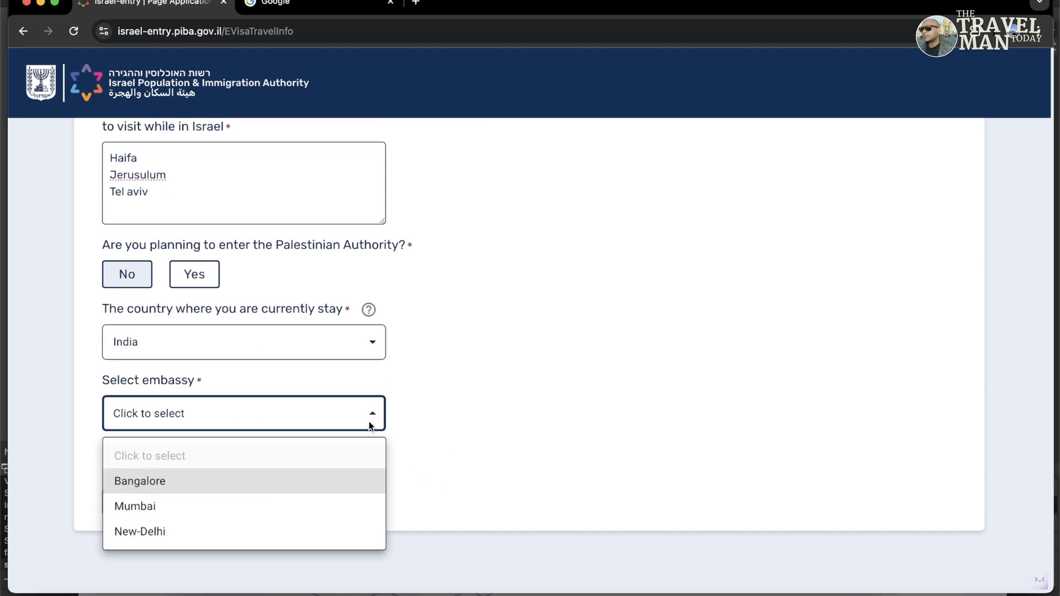
key("Down")
key("Down")
key("Down")
key("Down")
key("Down")
key("Return")
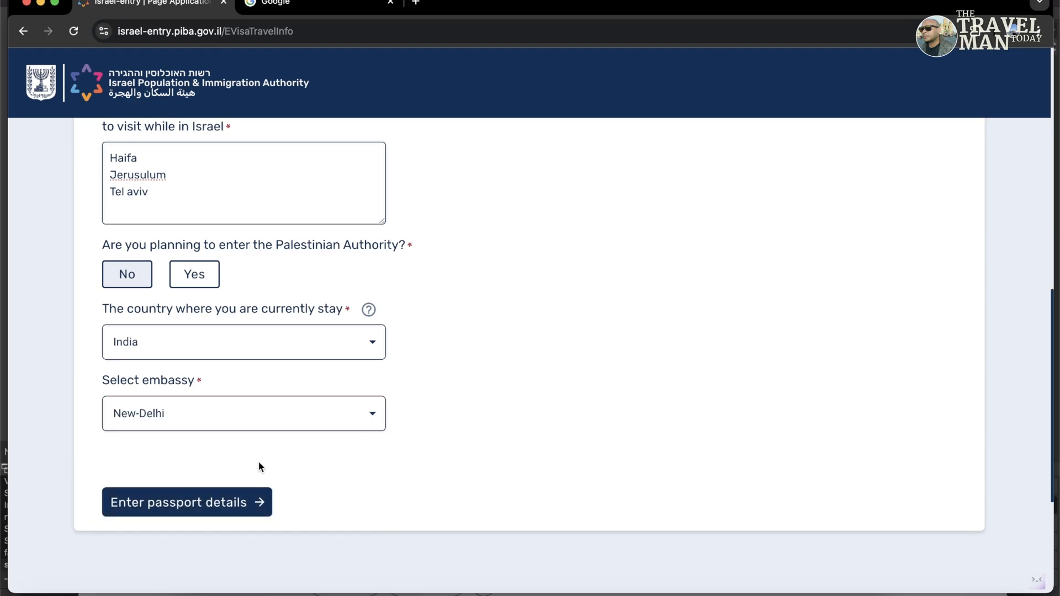
left_click(204, 499)
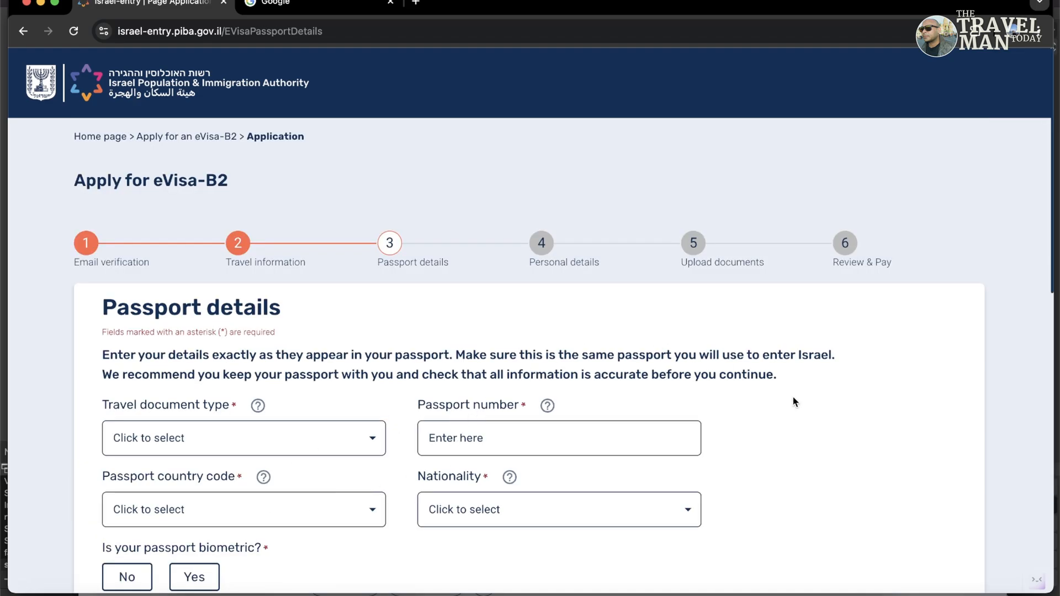
Choose Regular passport (national) as document type and enter the passport number
scroll(793, 395, "down", 2)
scroll(793, 397, "down", 4)
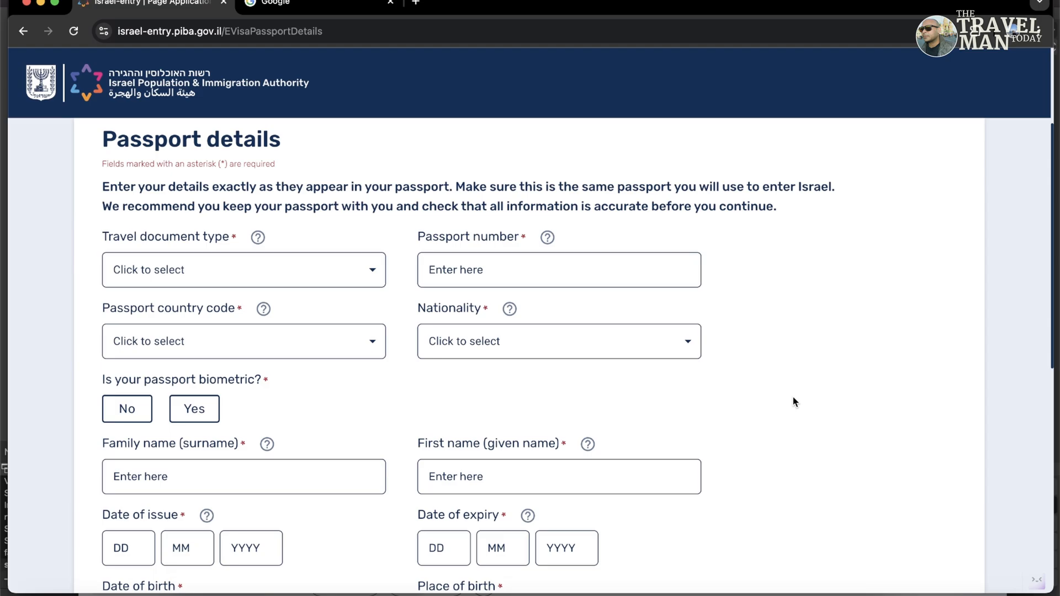
left_click(242, 275)
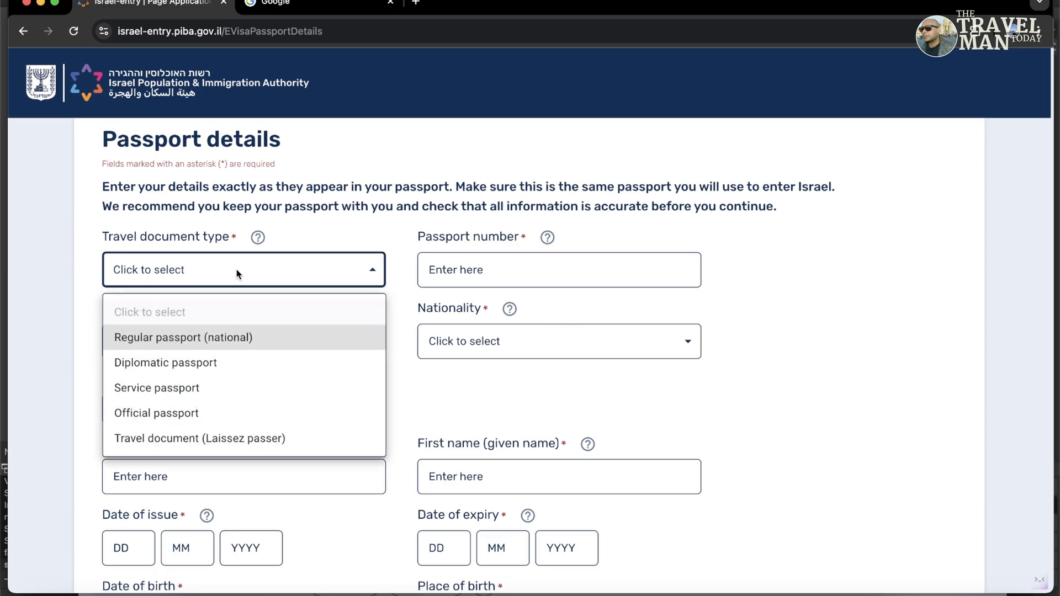
left_click(198, 338)
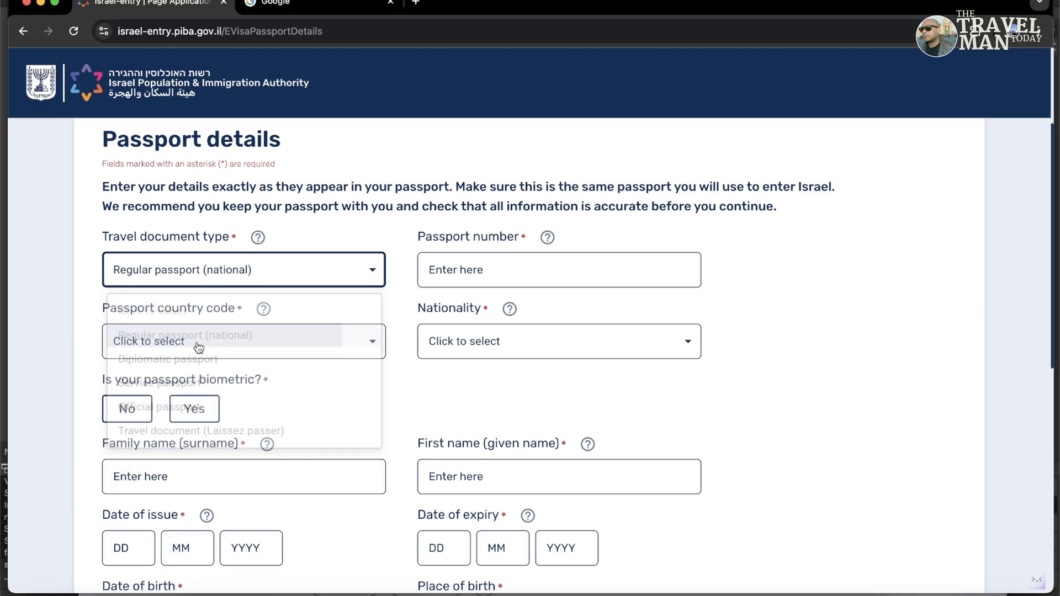
left_click(479, 275)
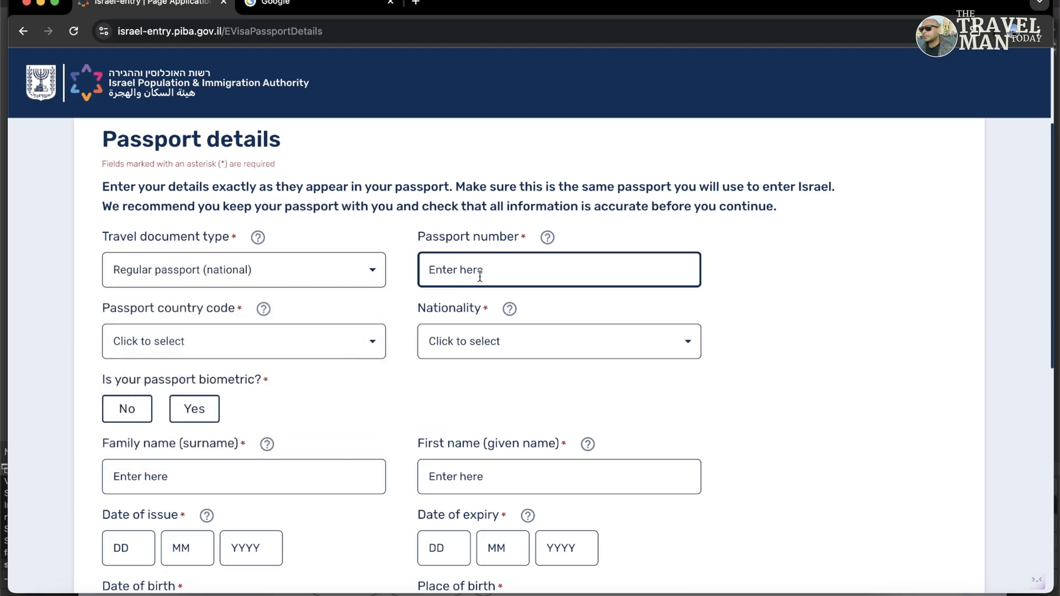
type("G1234567")
Set passport country code IND (India), nationality India, and mark the passport as not biometric
left_click(243, 354)
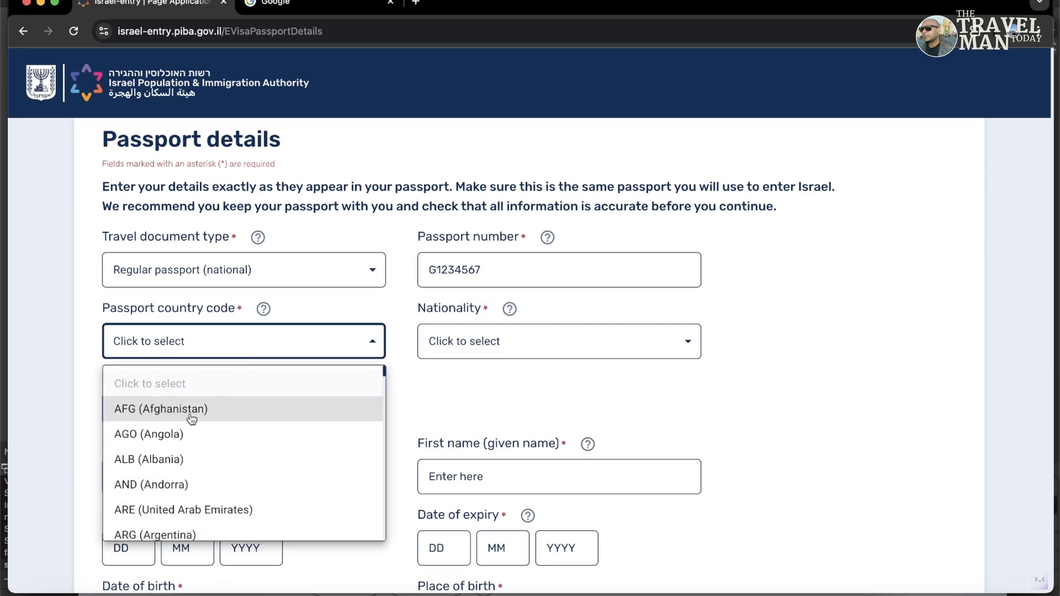
key("i")
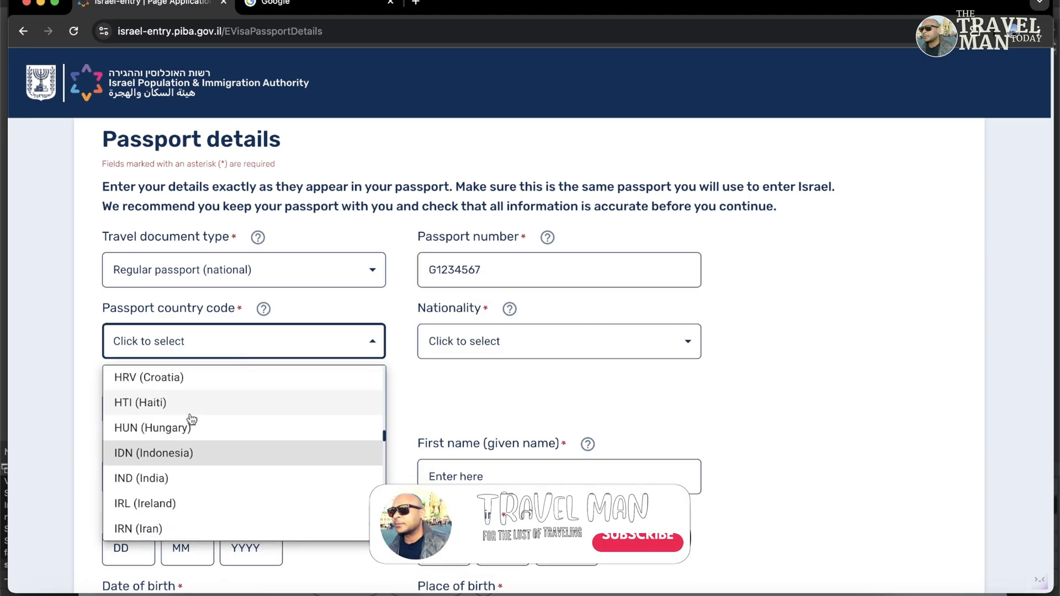
key("n")
key("Return")
left_click(522, 343)
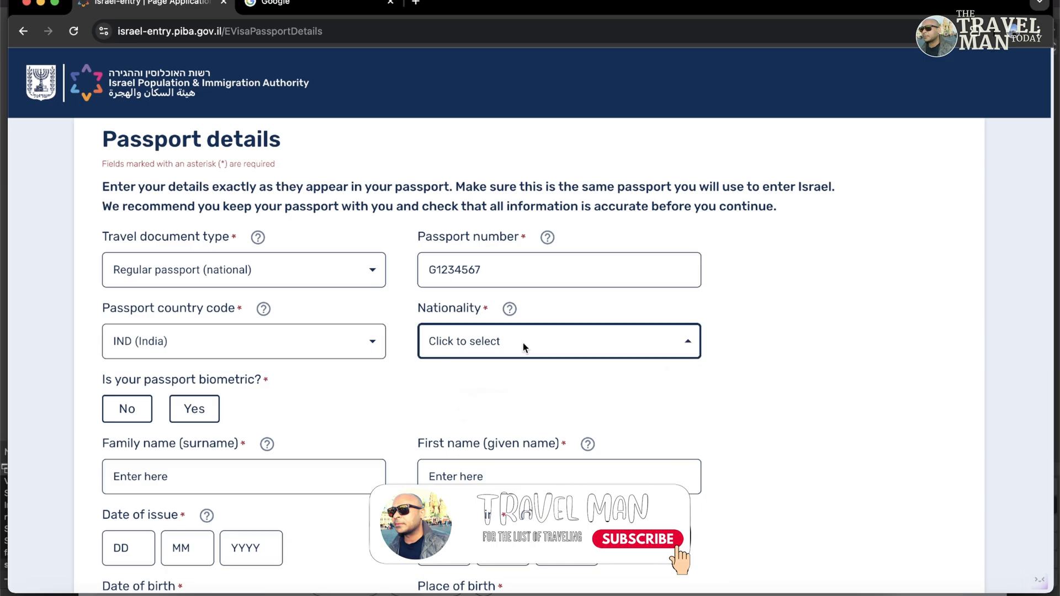
key("i")
key("n")
key("Return")
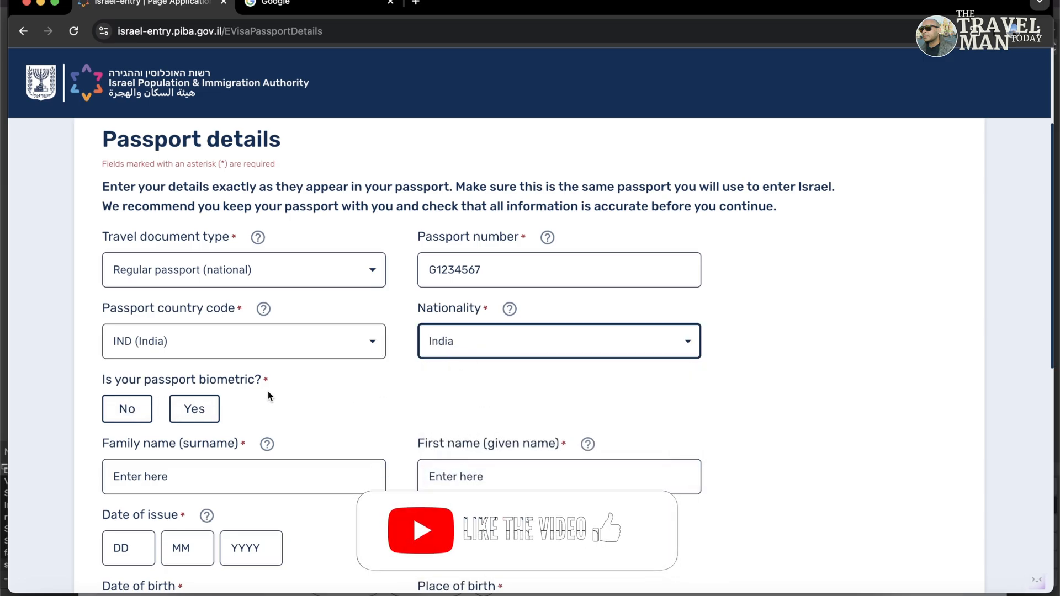
left_click(128, 410)
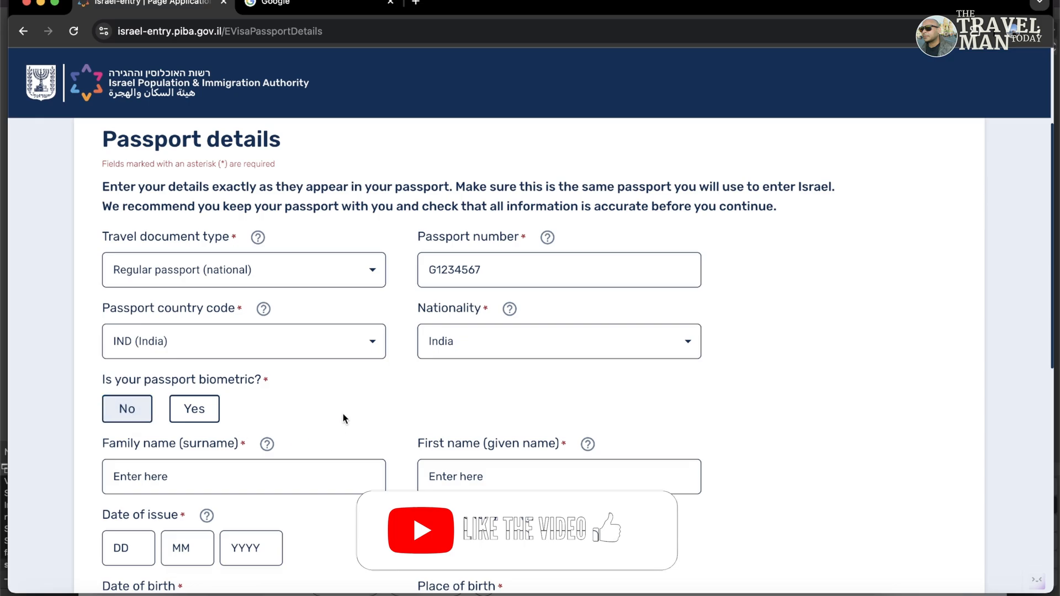
scroll(343, 413, "down", 3)
left_click(240, 345)
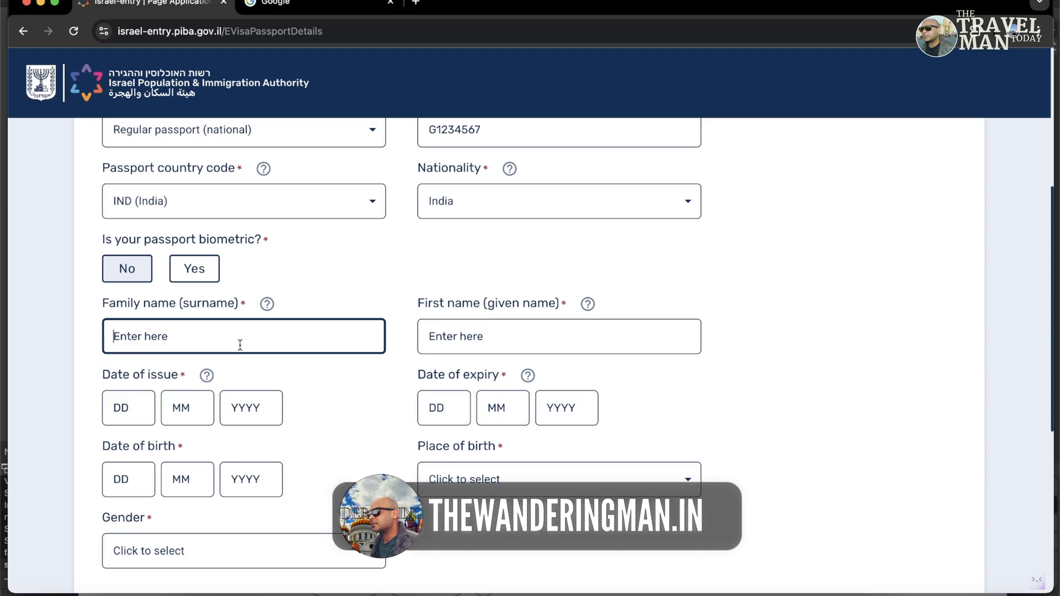
Enter the passport holder's family name and first name
type("Smith")
key("Tab")
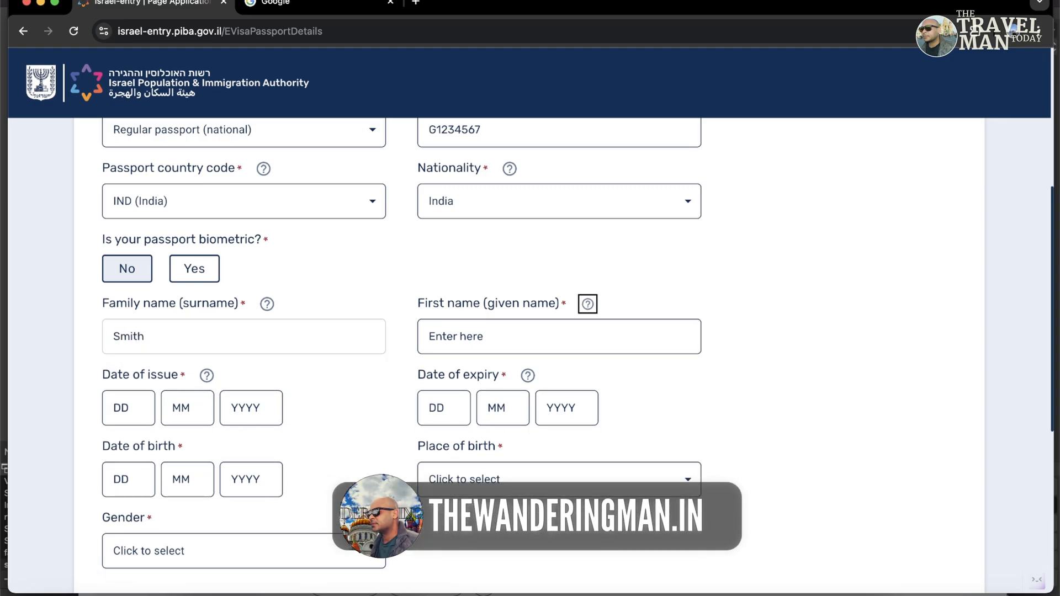
left_click(549, 334)
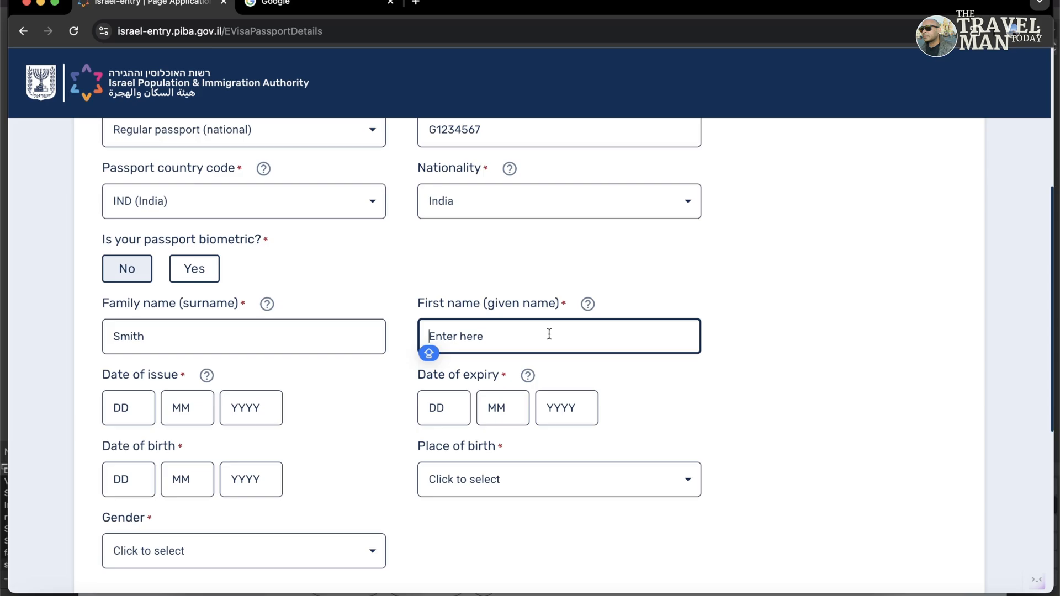
type("John")
left_click(357, 426)
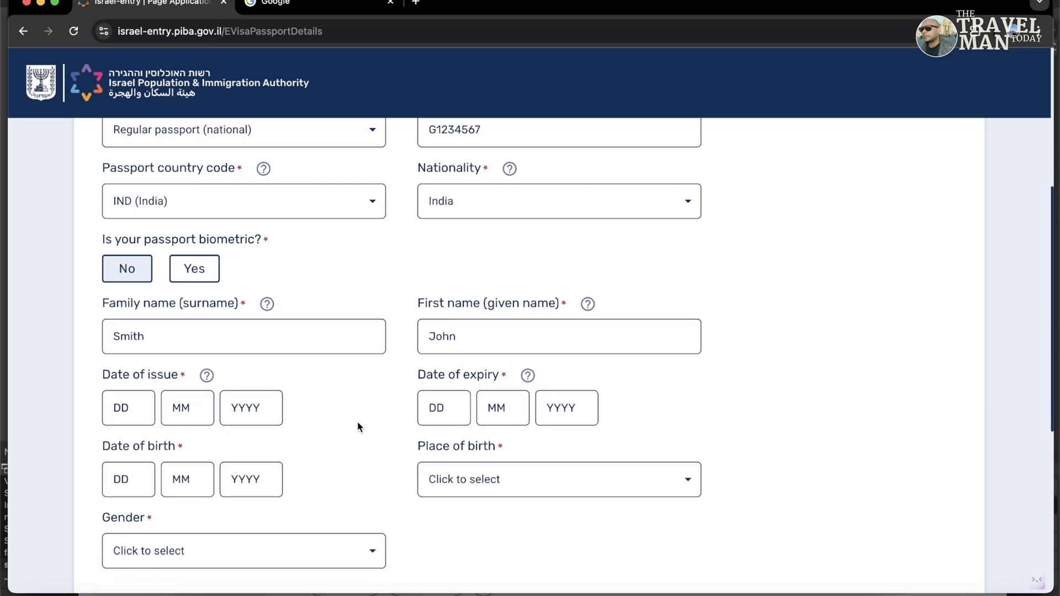
Enter issue date 23/10/2018, expiry date 23/10/2028 and birth date 23/10/1980
left_click(138, 401)
type("23 ")
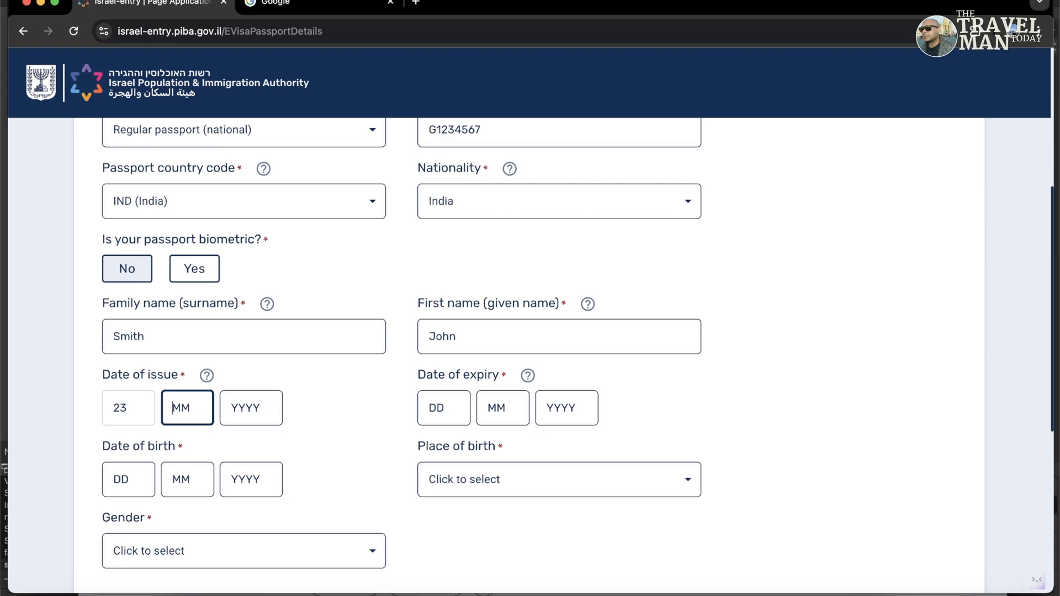
type("10 2018")
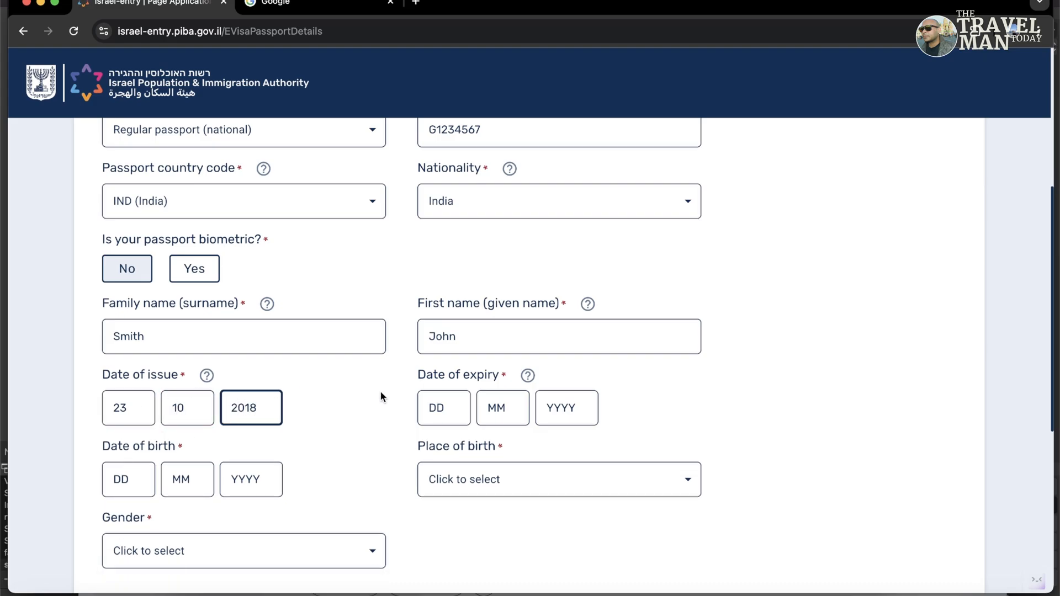
left_click(462, 398)
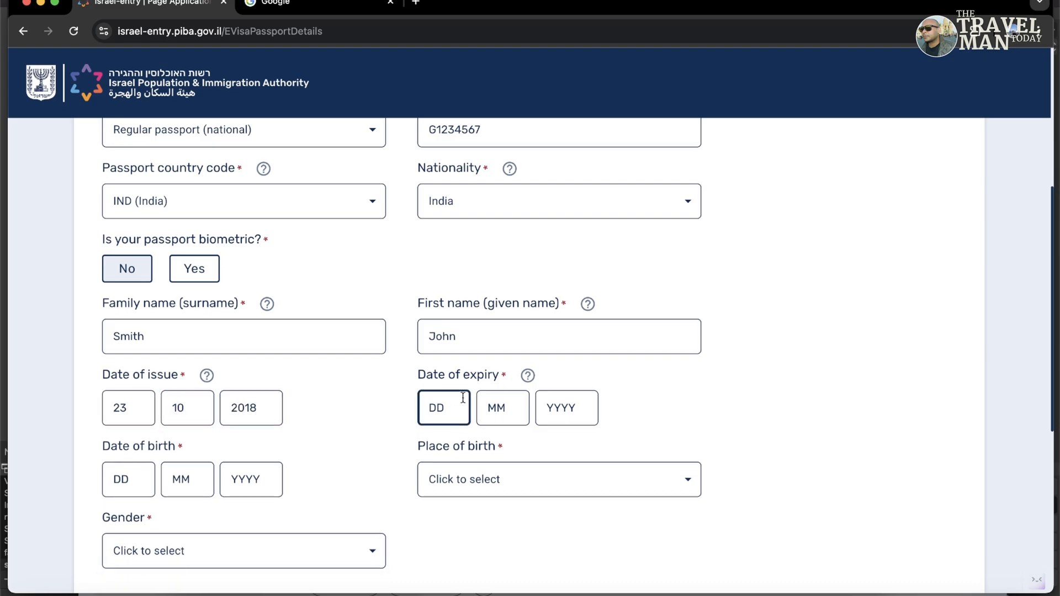
type("23")
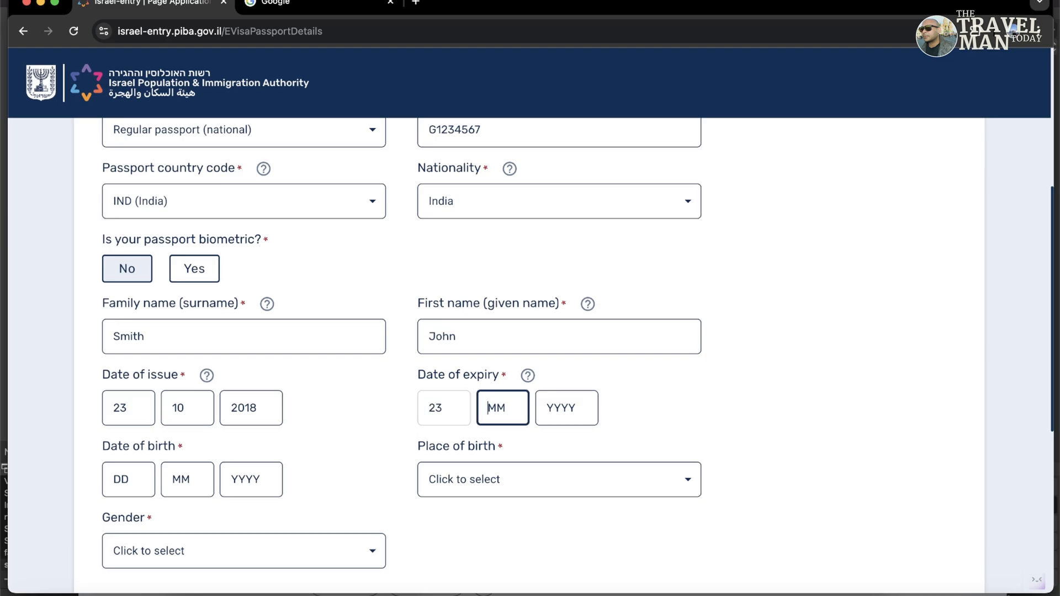
type("102028")
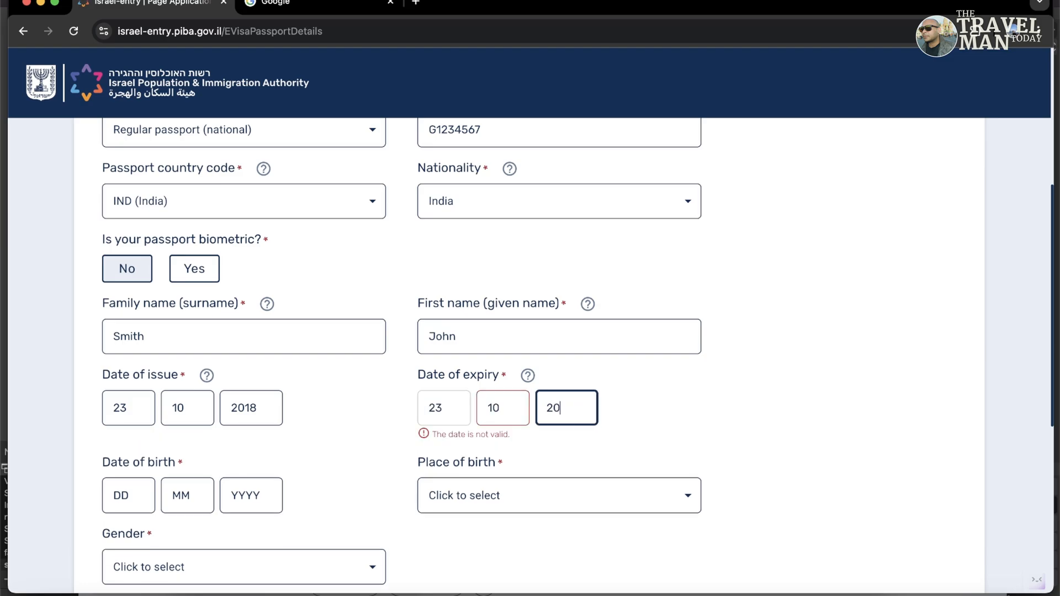
left_click(133, 492)
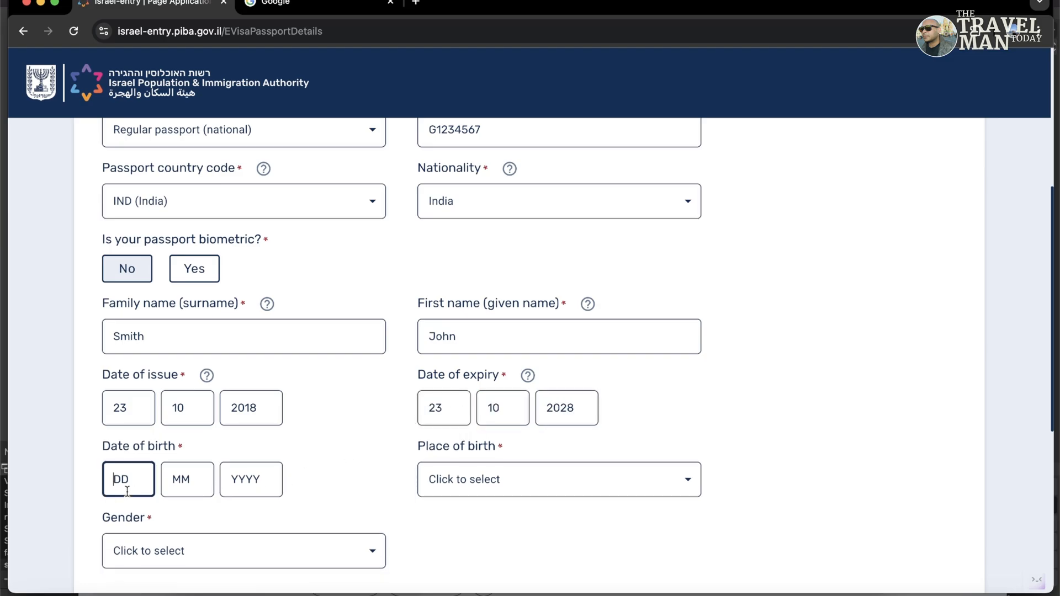
type("23 ")
type("10 ")
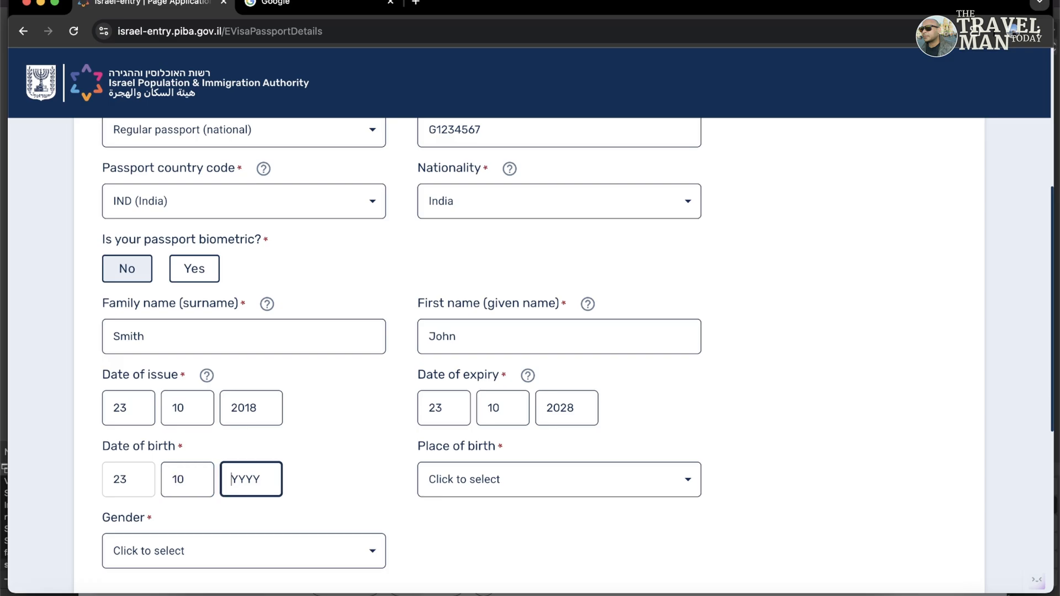
type("1980")
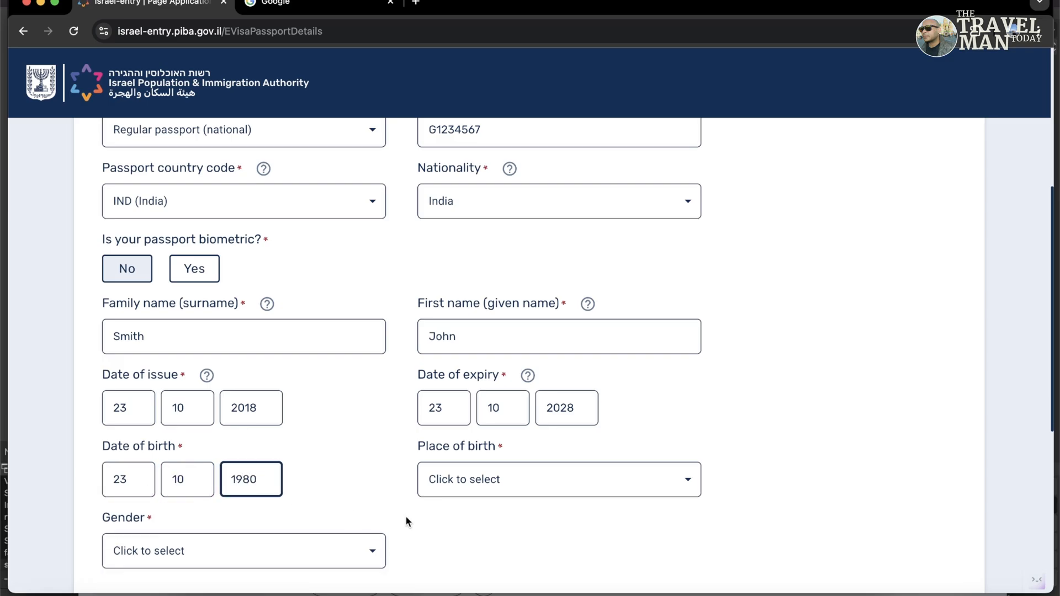
Set place of birth to India and gender to Male
left_click(491, 485)
type("ind")
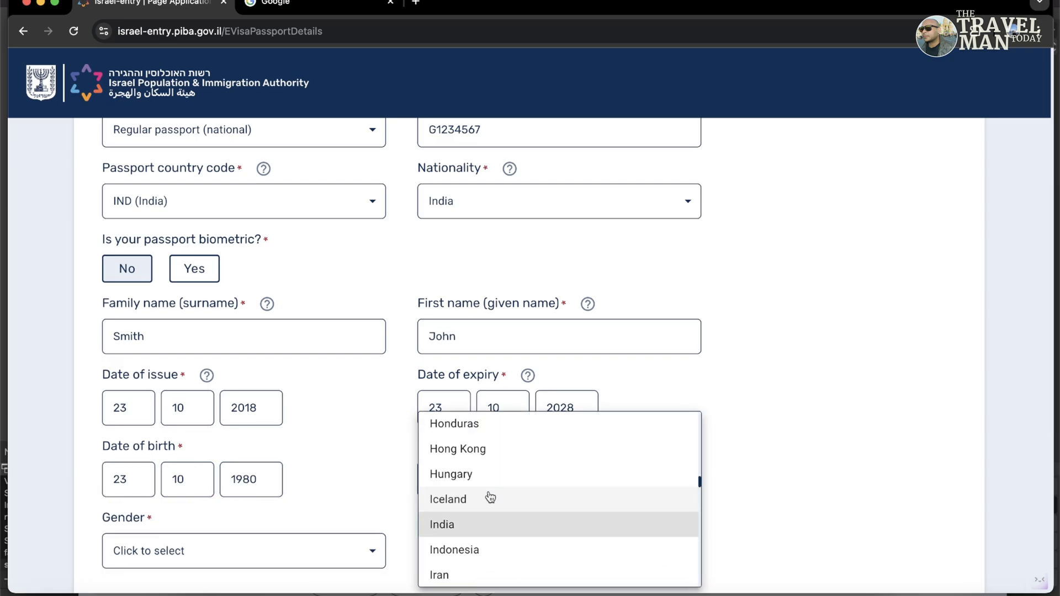
key("Return")
left_click(344, 553)
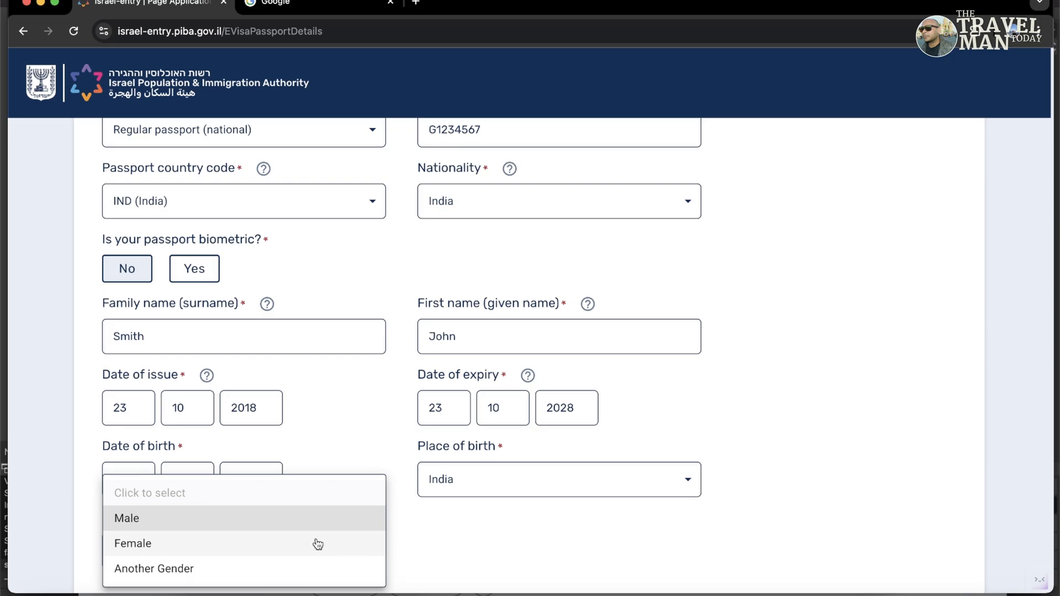
left_click(287, 519)
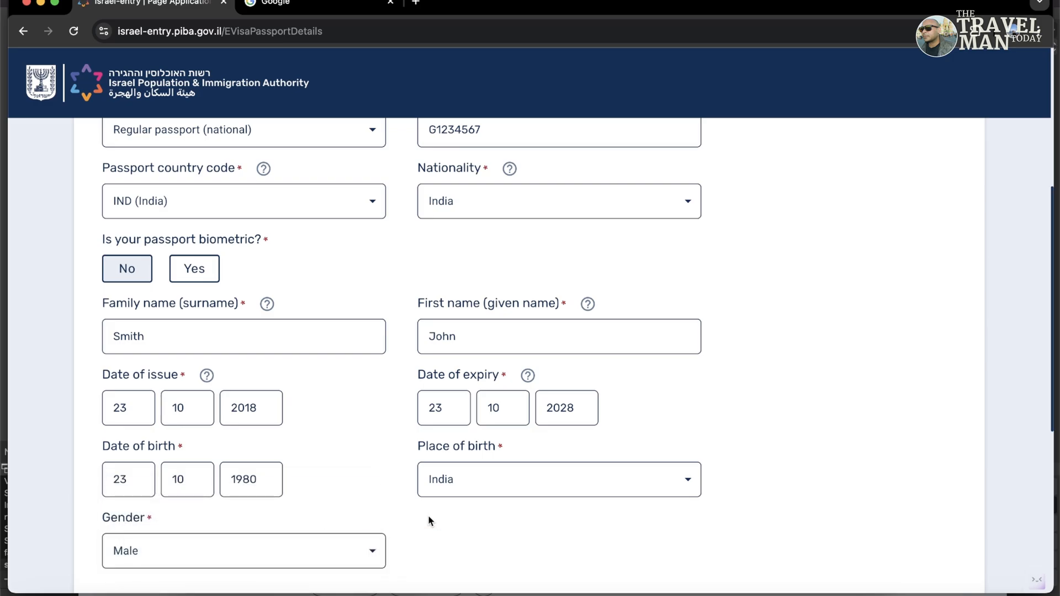
scroll(429, 521, "down", 3)
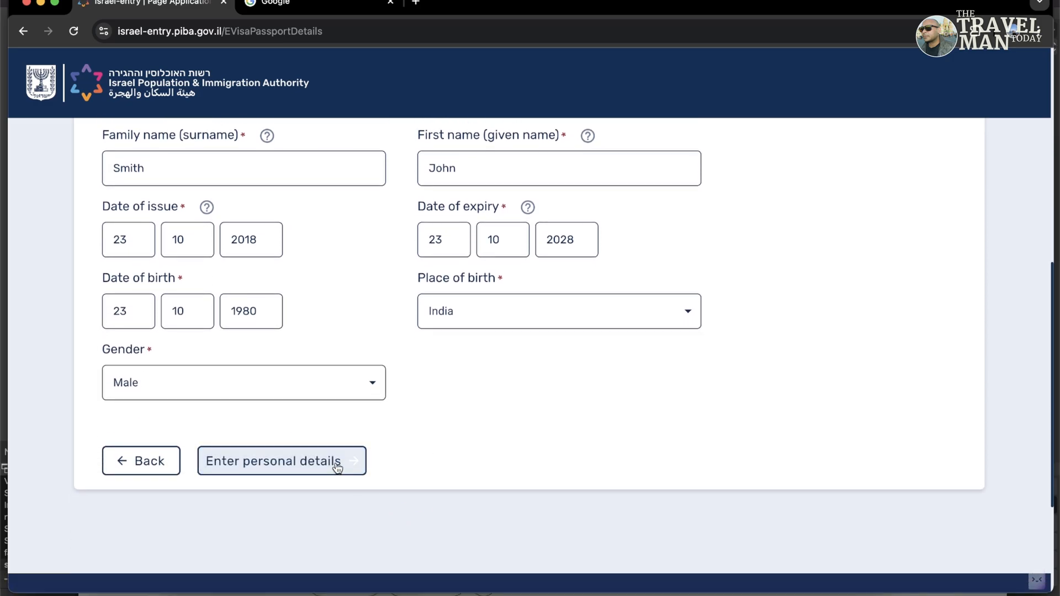
Submit the passport details and open, then close, the additional nationalities list
left_click(338, 468)
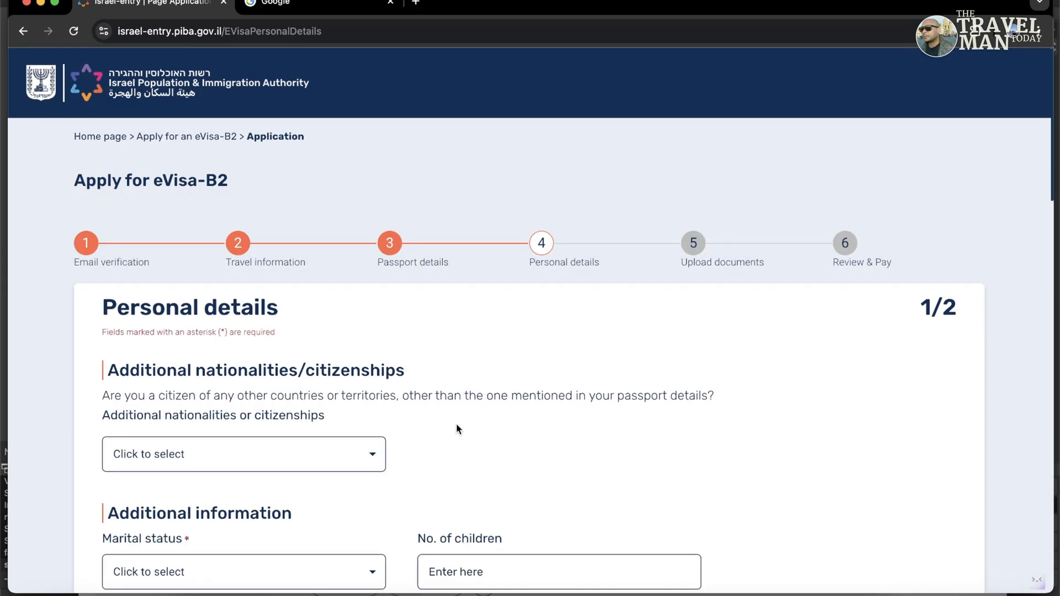
scroll(458, 429, "down", 2)
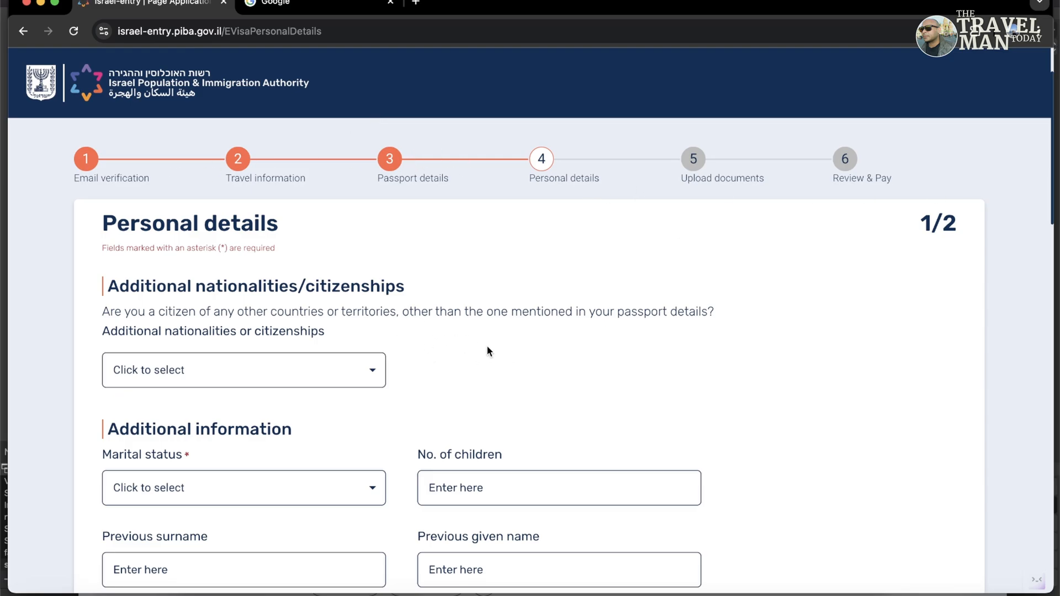
scroll(487, 348, "down", 2)
left_click(325, 318)
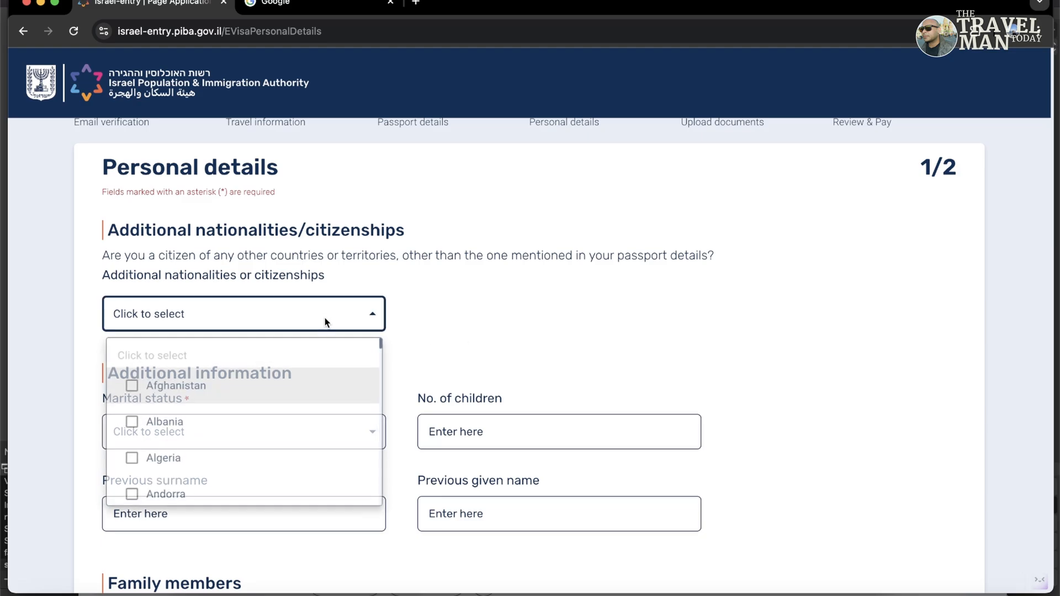
left_click(499, 324)
key("Down")
key("Down")
key("Down")
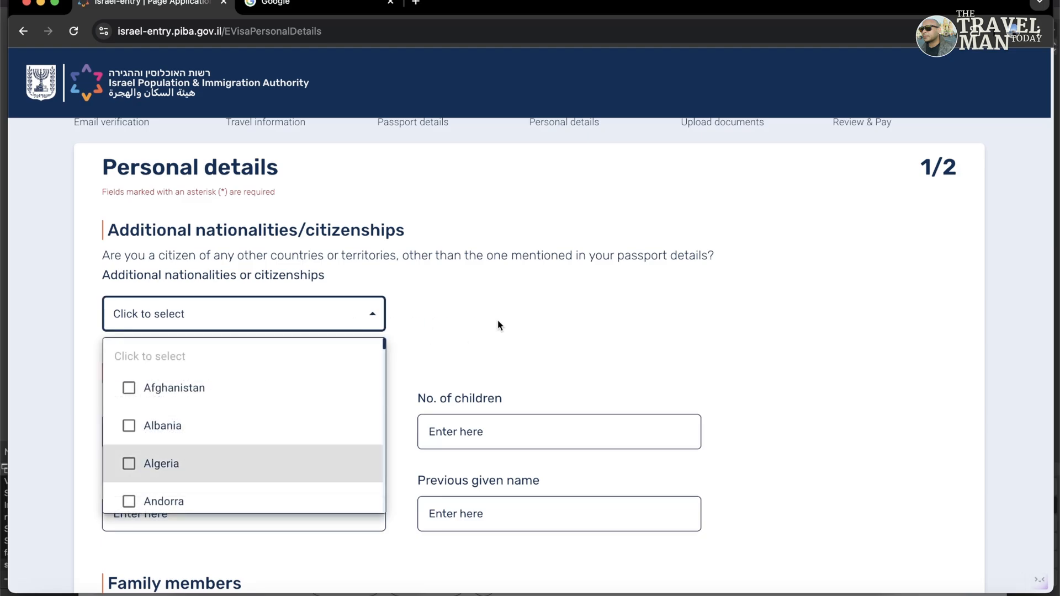
left_click(544, 315)
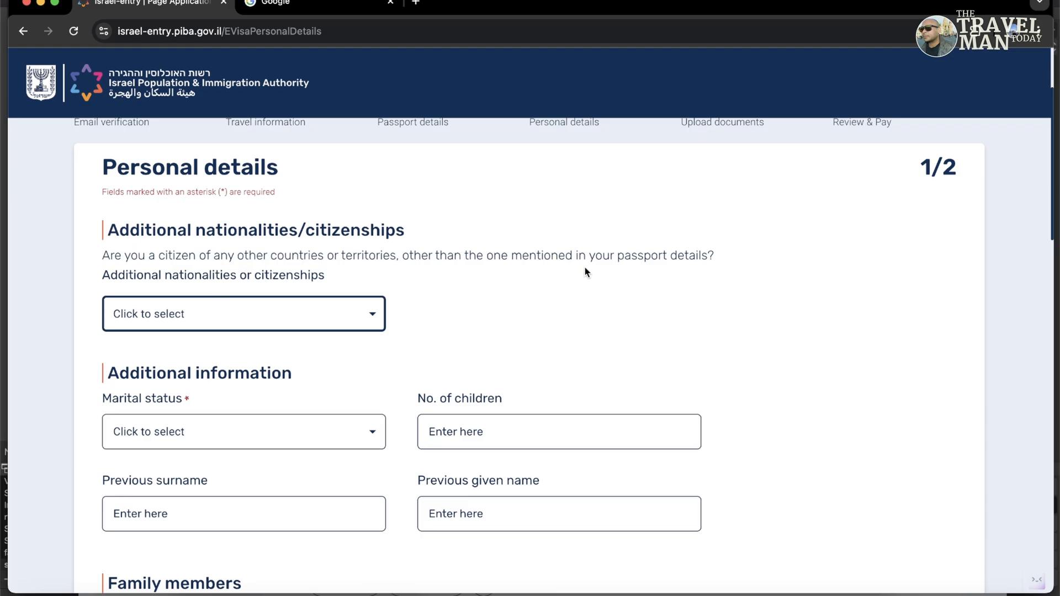
Browse the additional nationalities list past Namibia and Oman, then dismiss it with Escape
left_click(338, 311)
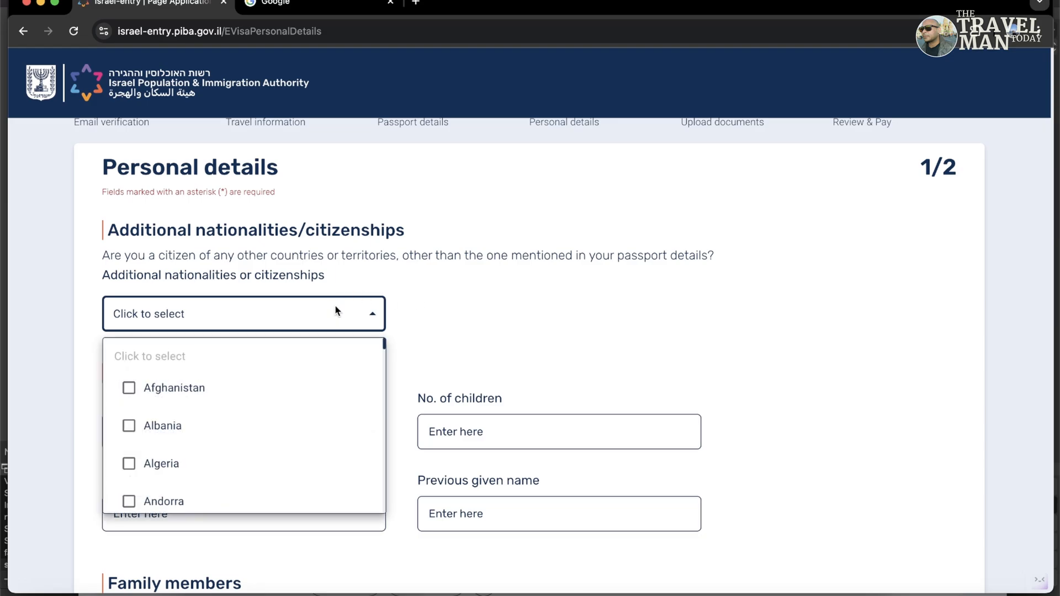
key("n")
key("o")
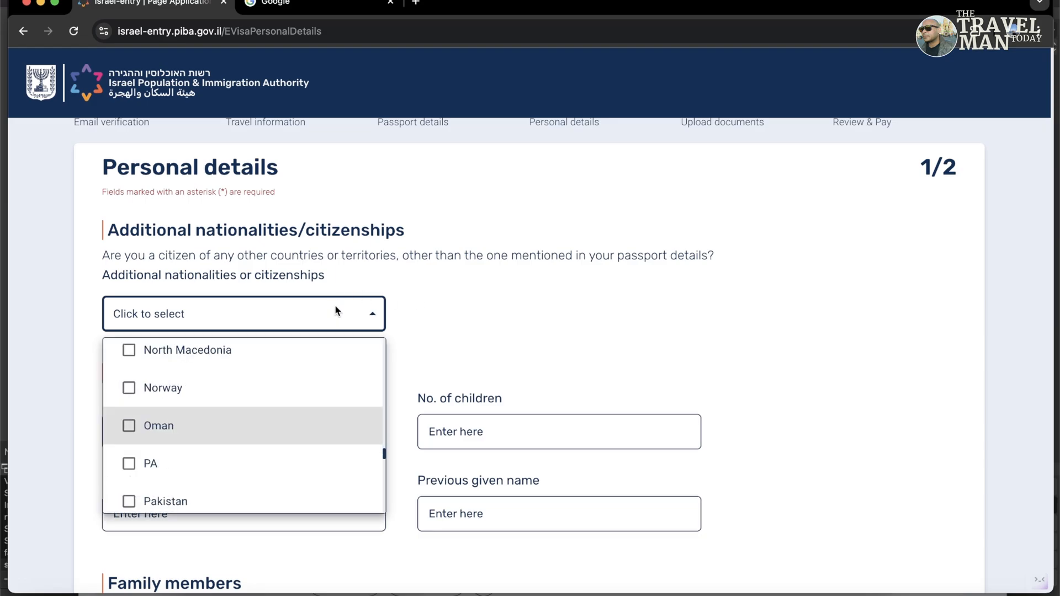
key("Down")
key("Down")
key("Down")
key("Down")
key("Down")
key("Down")
key("Down")
key("Down")
key("Down")
key("Down")
key("Down")
key("Down")
key("Down")
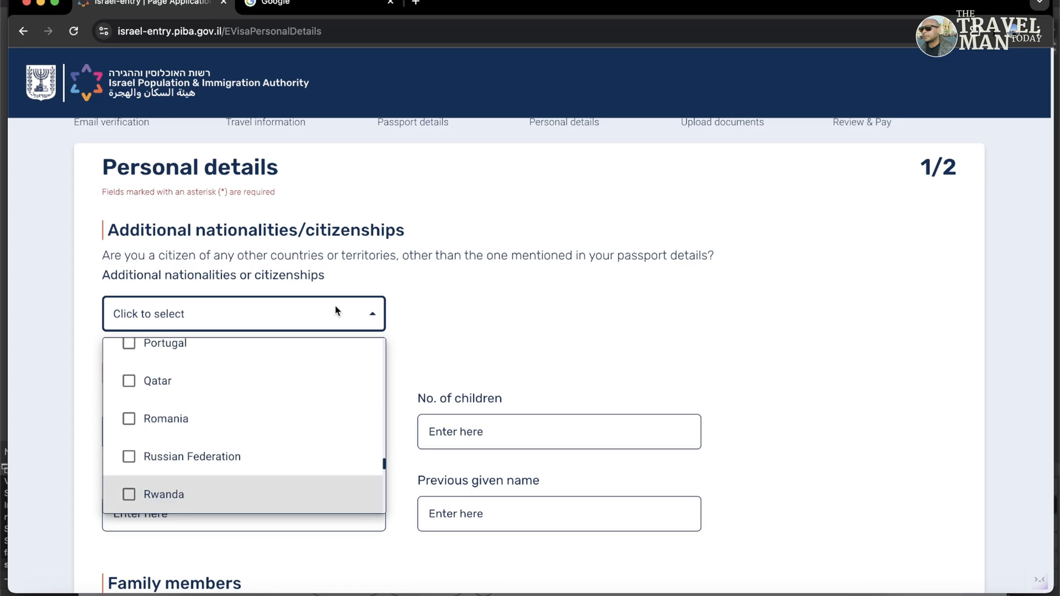
key("Down")
key("Down")
key("Down")
key("Down")
key("Down")
key("Down")
key("Down")
key("Down")
key("Down")
key("Down")
key("Down")
key("Down")
key("Down")
key("Down")
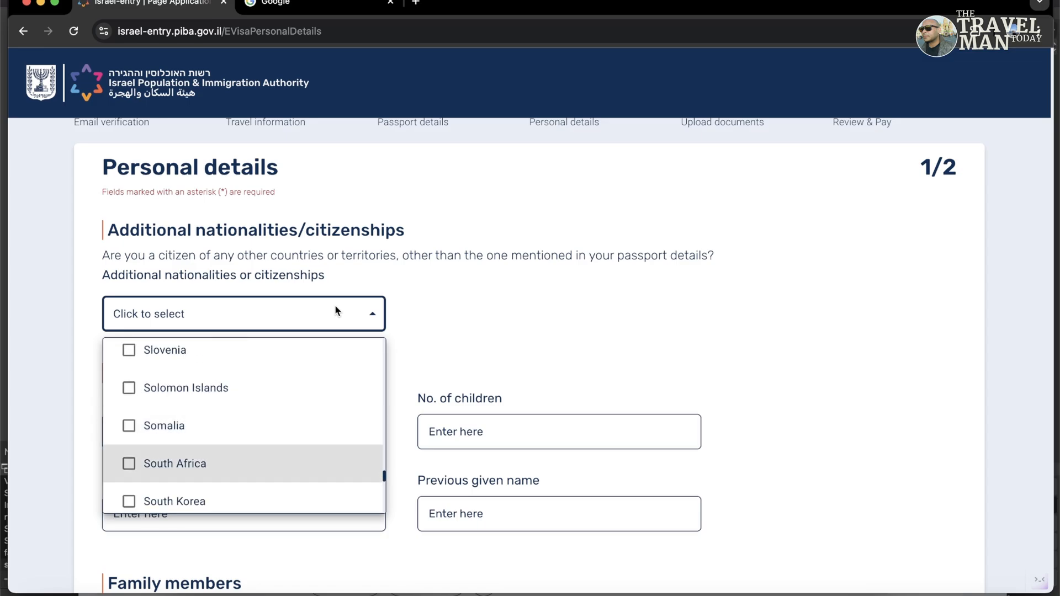
key("Down")
key("Down")
key("Down")
key("Down")
key("Down")
key("Down")
key("Down")
key("Down")
key("Down")
key("Down")
key("Down")
key("Down")
key("Down")
key("Down")
key("Down")
key("Down")
key("Down")
key("Down")
key("Down")
key("Down")
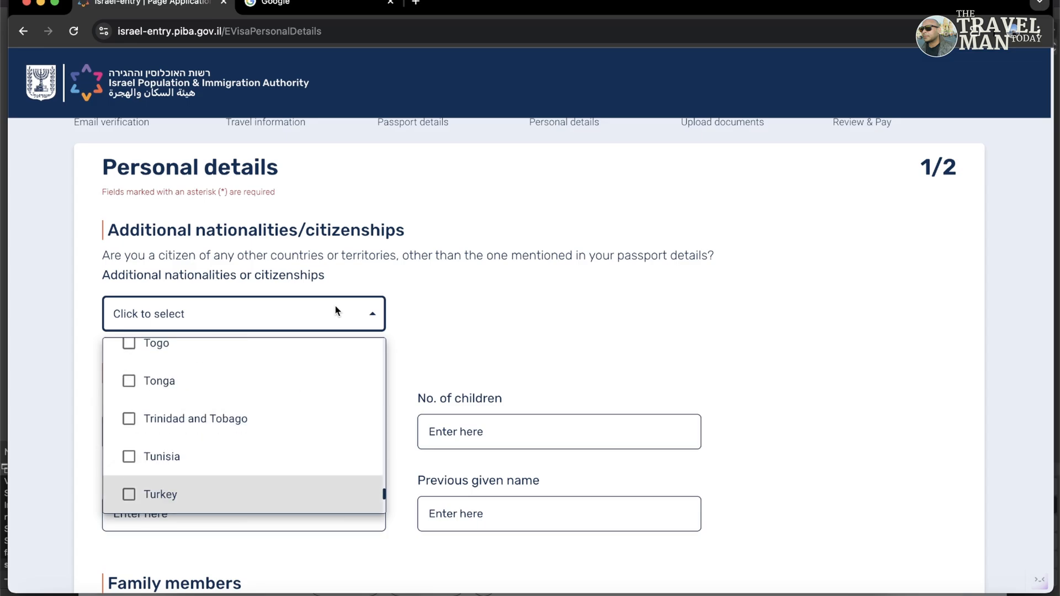
key("Down")
key("Down")
key("Down")
key("Down")
key("Down")
key("Down")
key("Down")
key("Down")
key("Down")
key("Down")
key("Down")
key("Down")
key("Down")
key("Down")
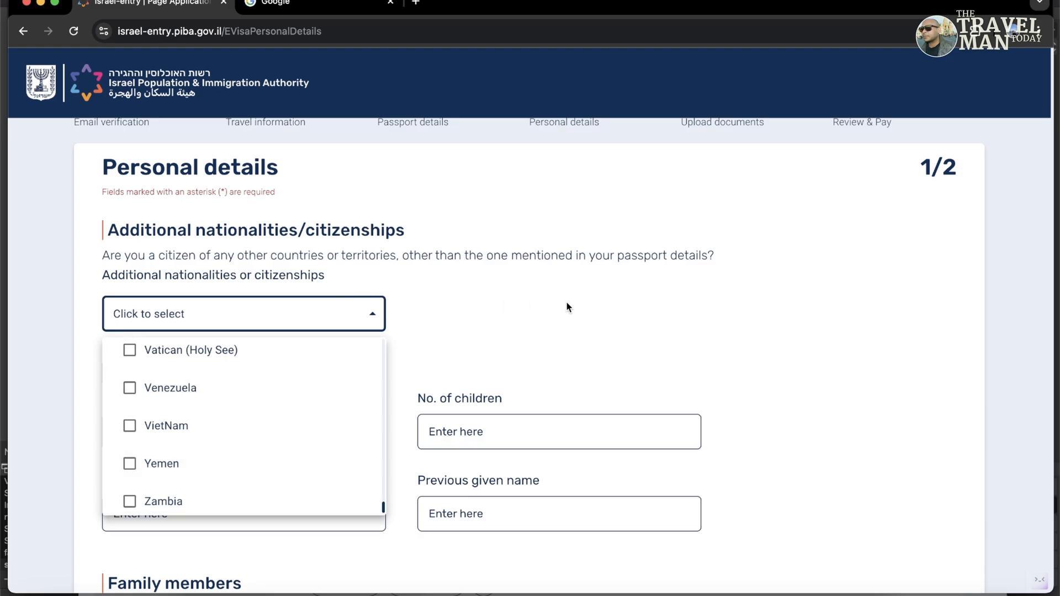
key("Escape")
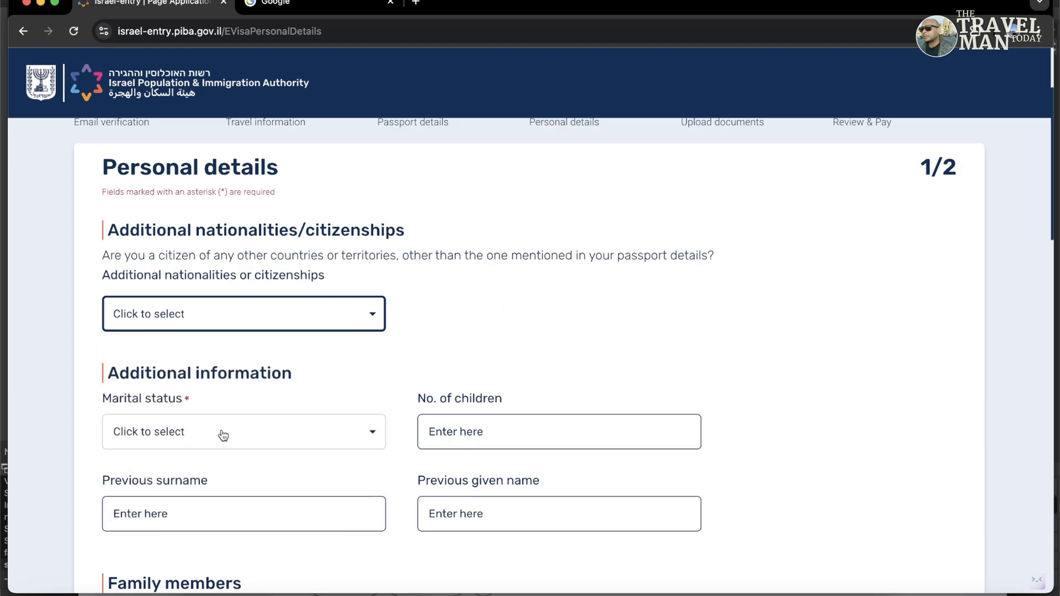
Choose Single as marital status and enter 0 for number of children
left_click(223, 436)
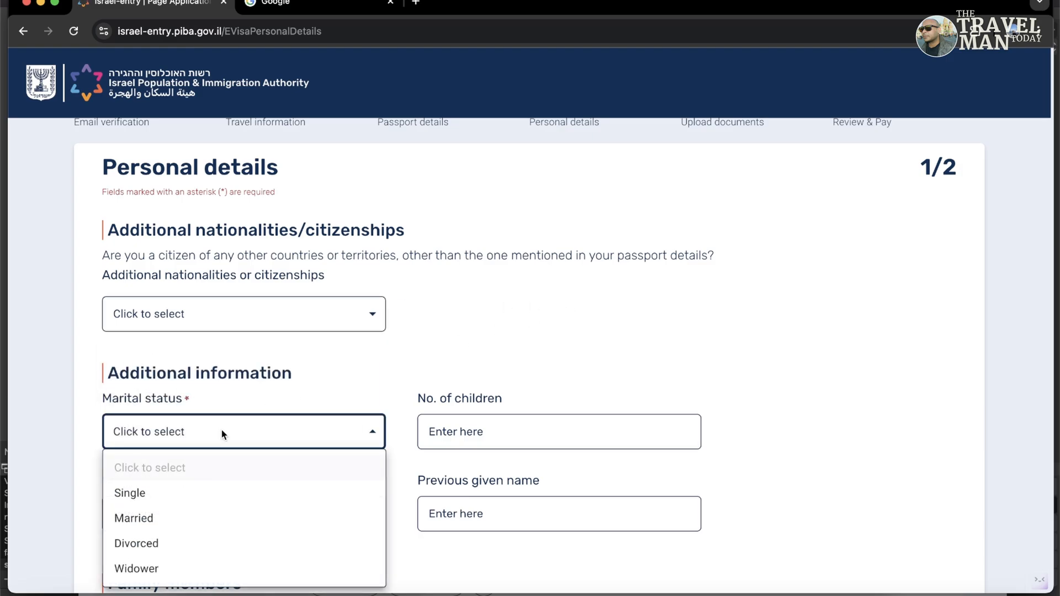
left_click(182, 493)
left_click(489, 445)
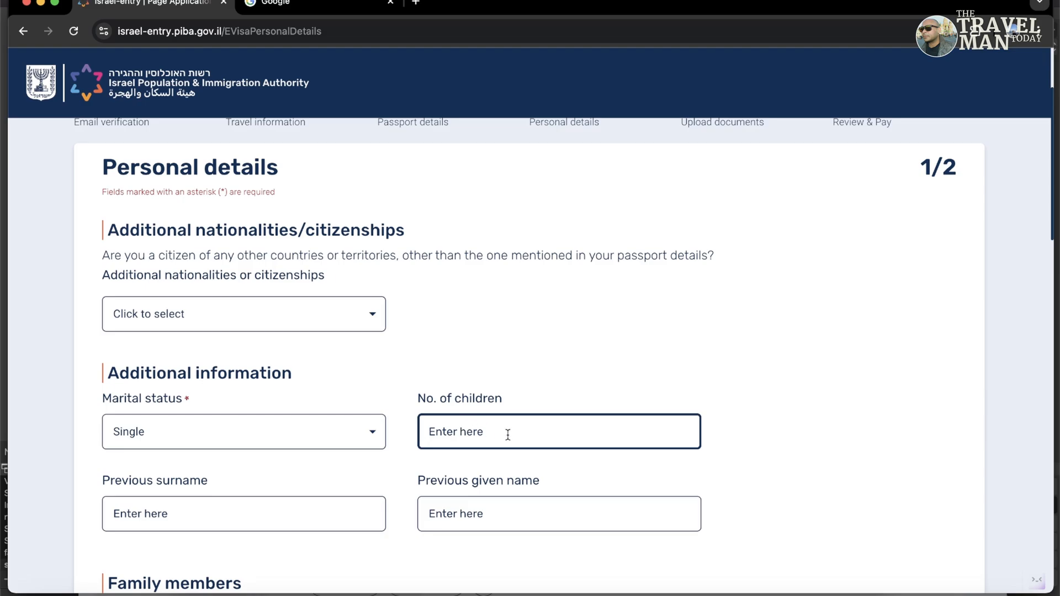
type("0-")
key("BackSpace")
left_click(841, 376)
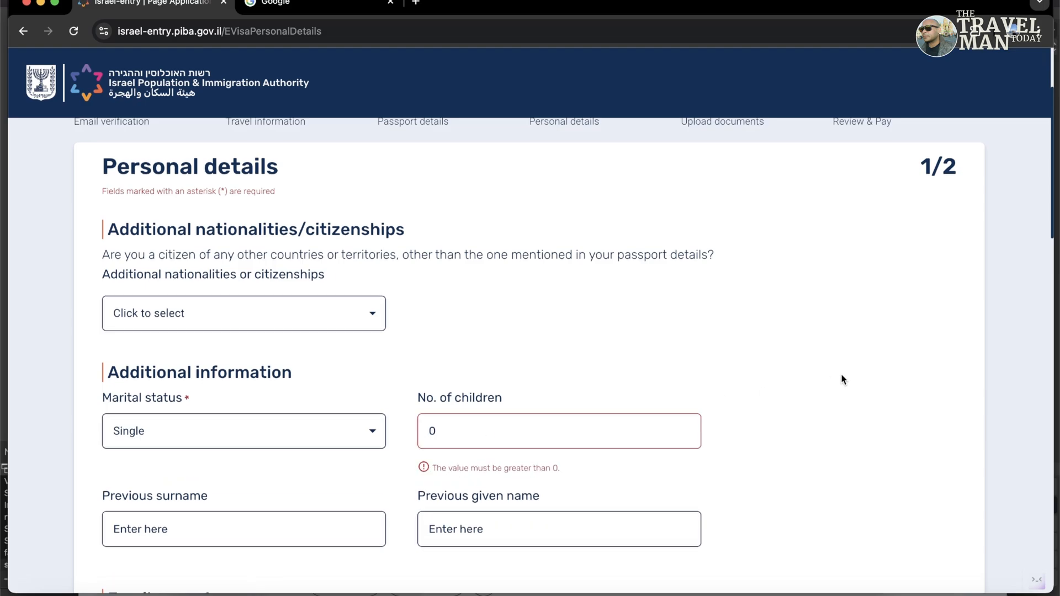
Delete the 0 so No. of children stays blank, then scroll to Family members
scroll(842, 378, "down", 3)
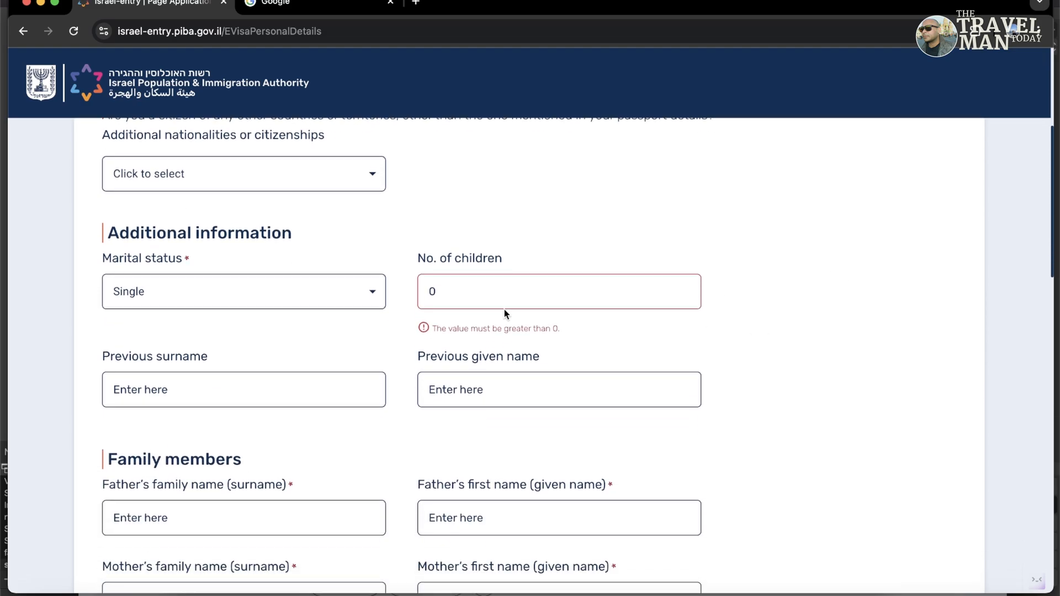
left_click(497, 300)
key("BackSpace")
left_click(644, 244)
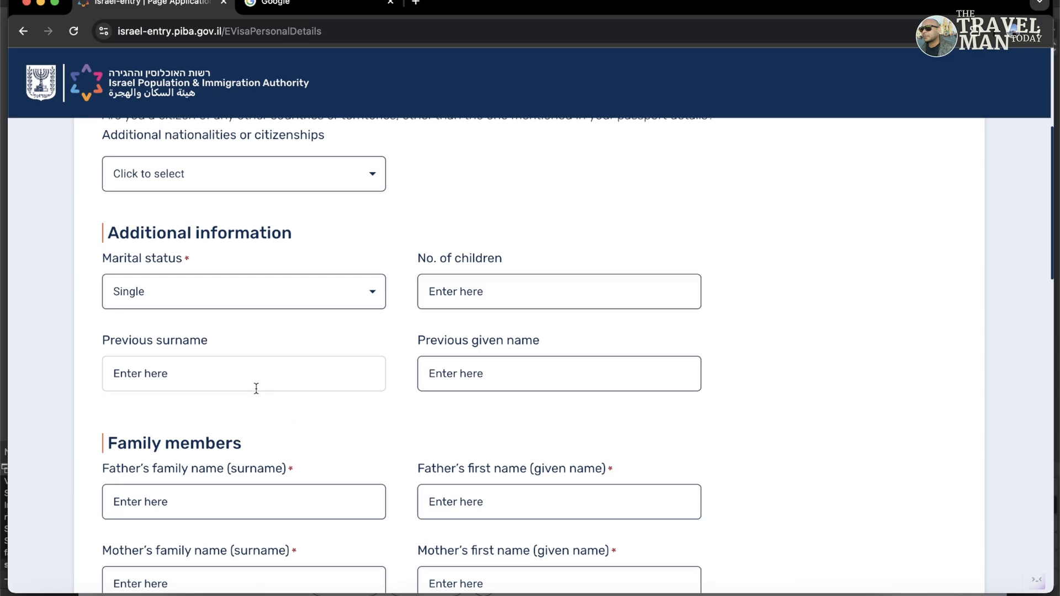
scroll(317, 419, "down", 5)
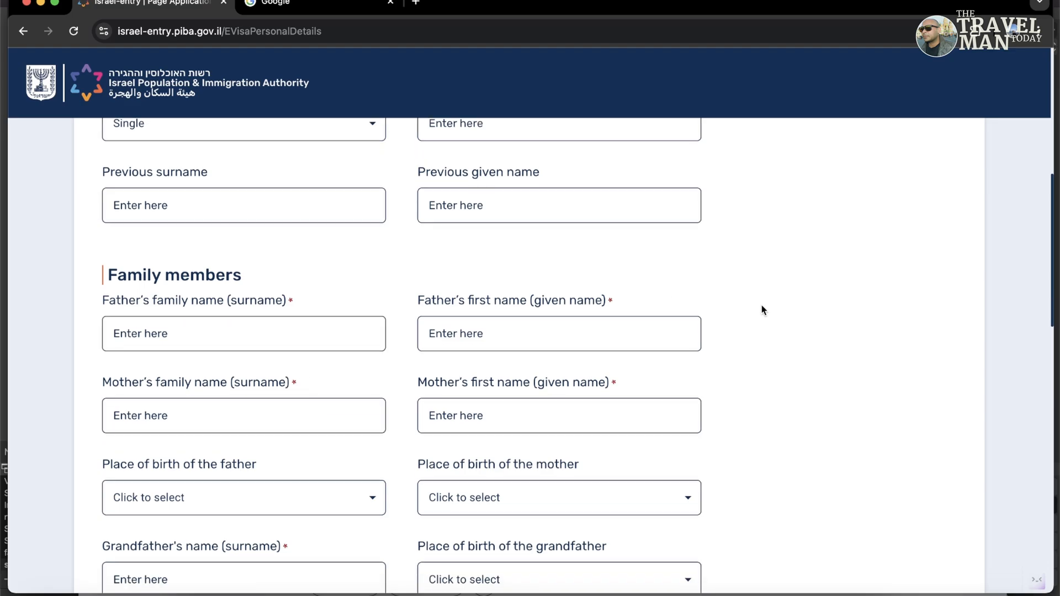
scroll(763, 310, "down", 3)
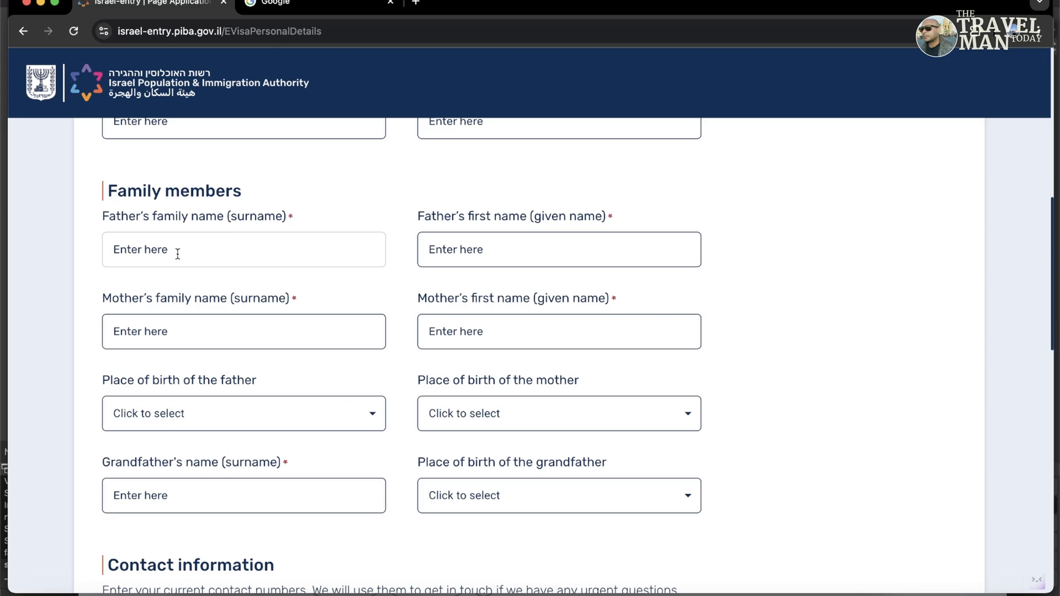
Enter the father's and mother's surnames and first names in the Family members fields
left_click(177, 254)
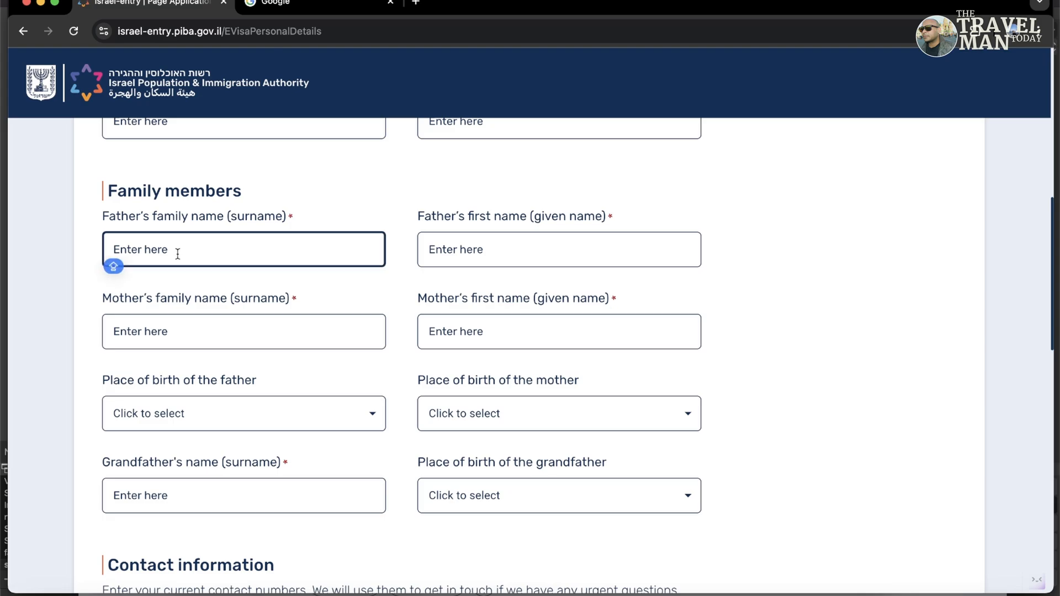
left_click(505, 237)
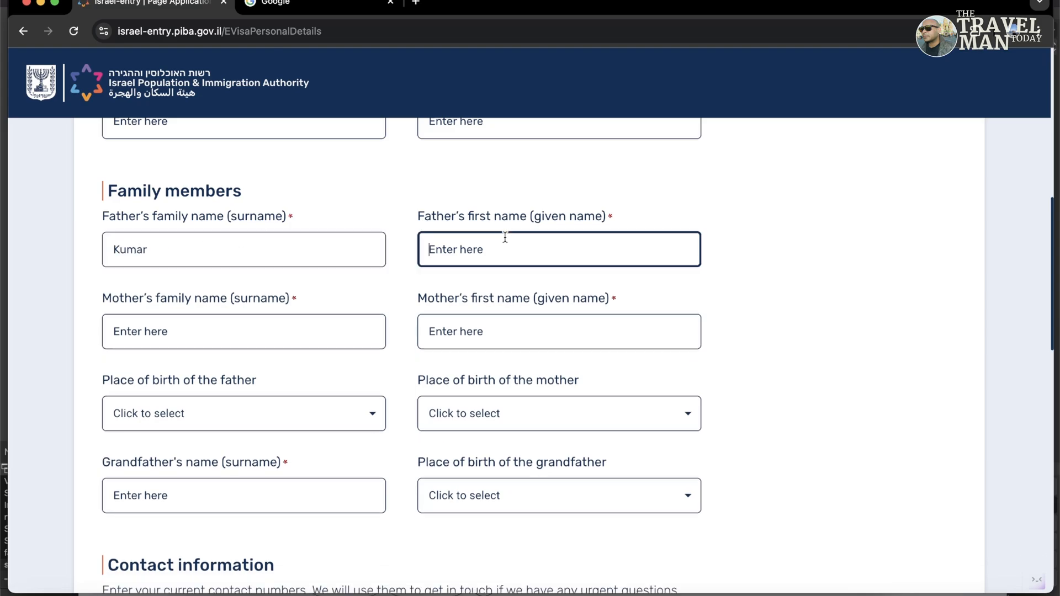
left_click(137, 328)
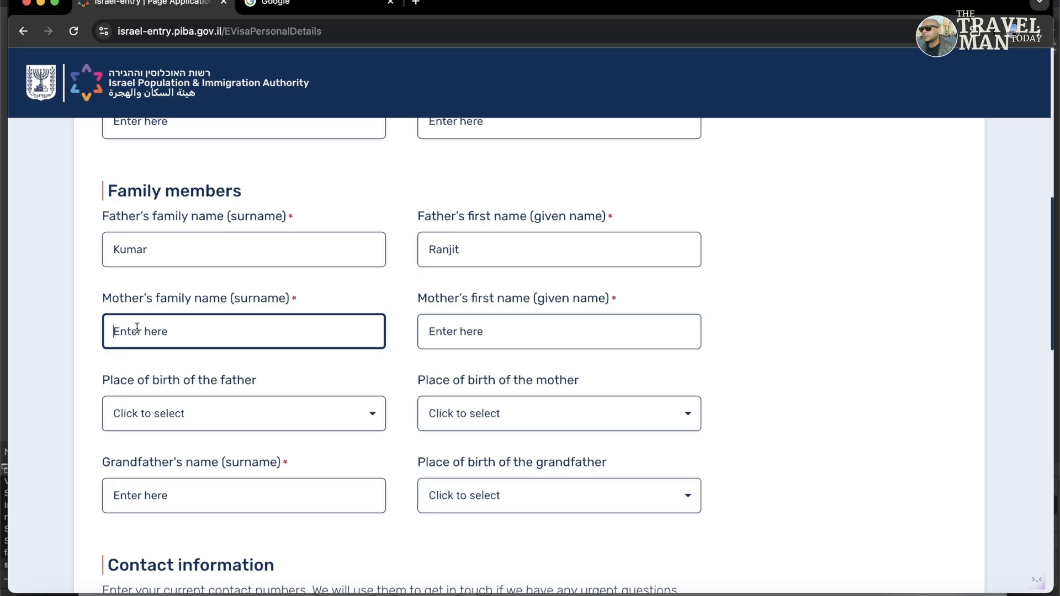
left_click(559, 331)
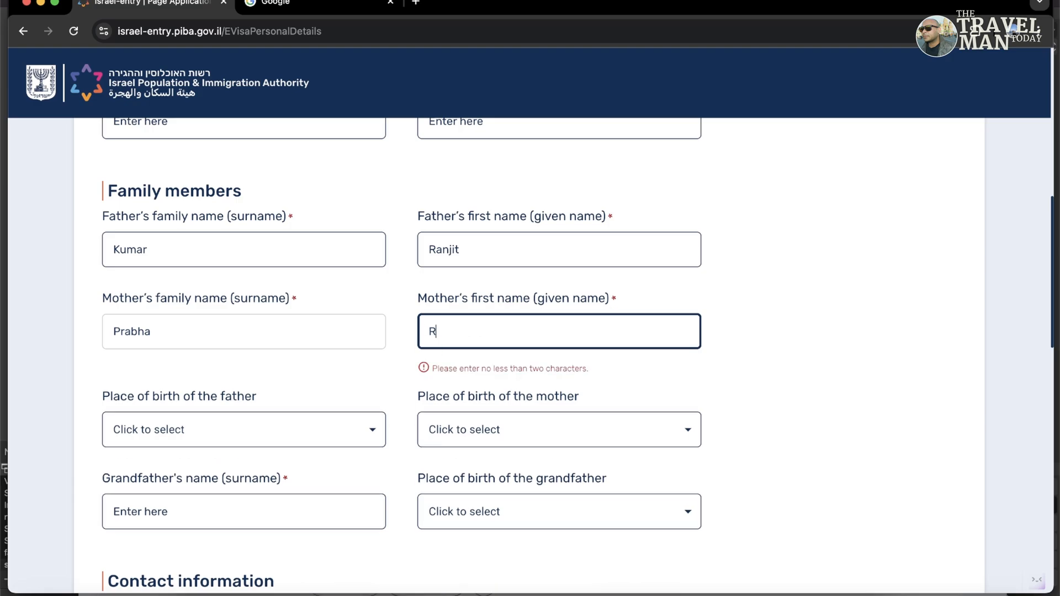
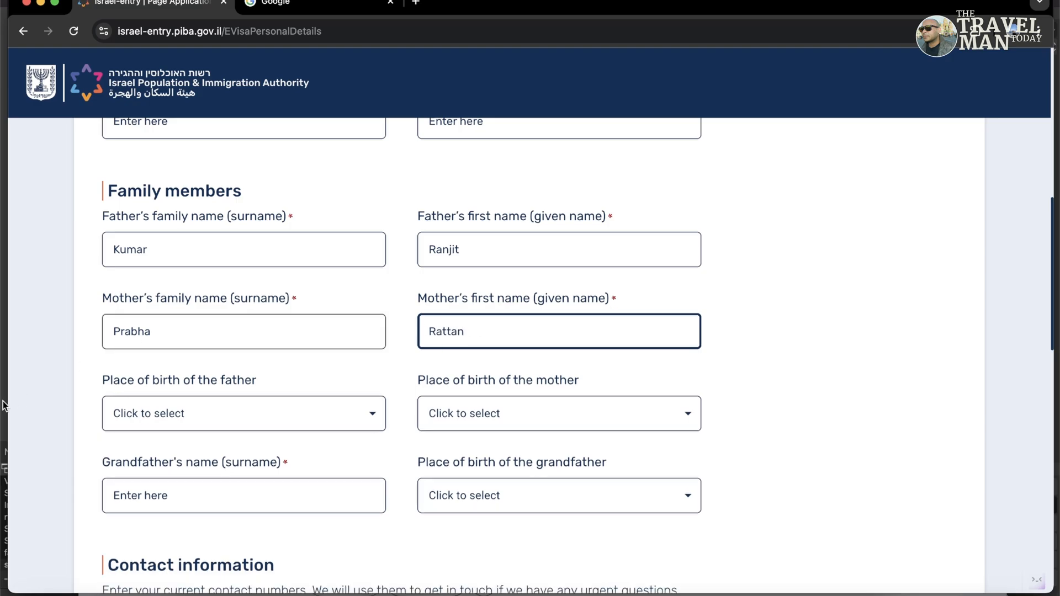
Set both the father's and the mother's place of birth to India
left_click(137, 421)
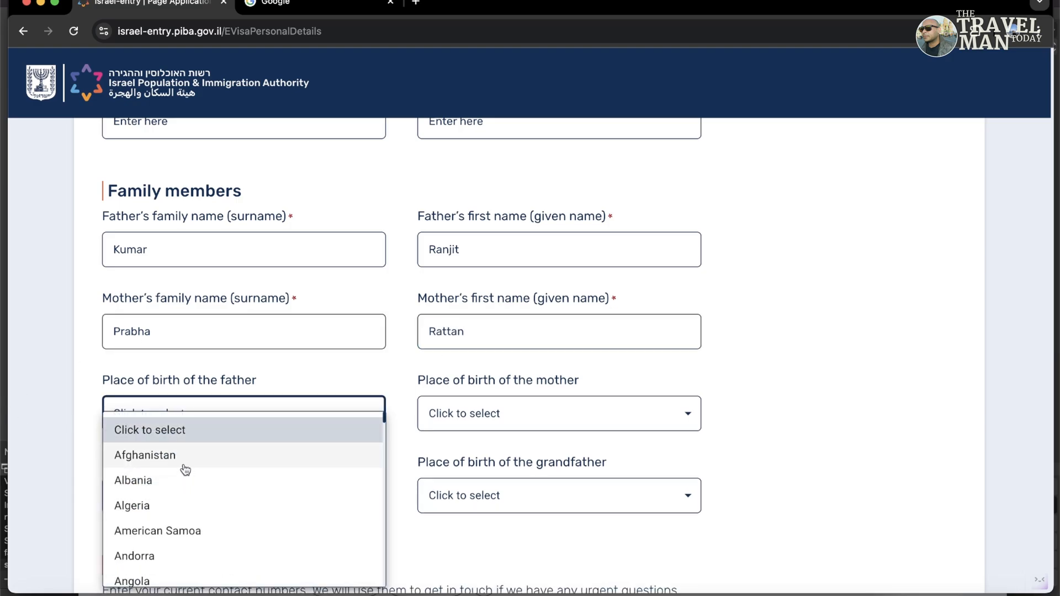
key("o")
key("i")
key("n")
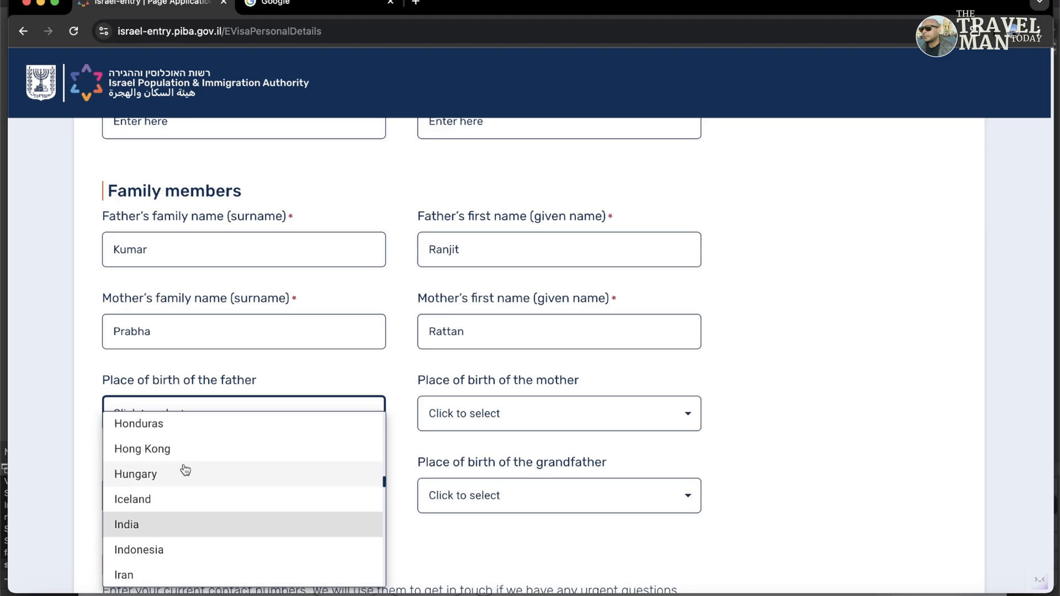
key("Return")
left_click(547, 426)
key("i")
key("n")
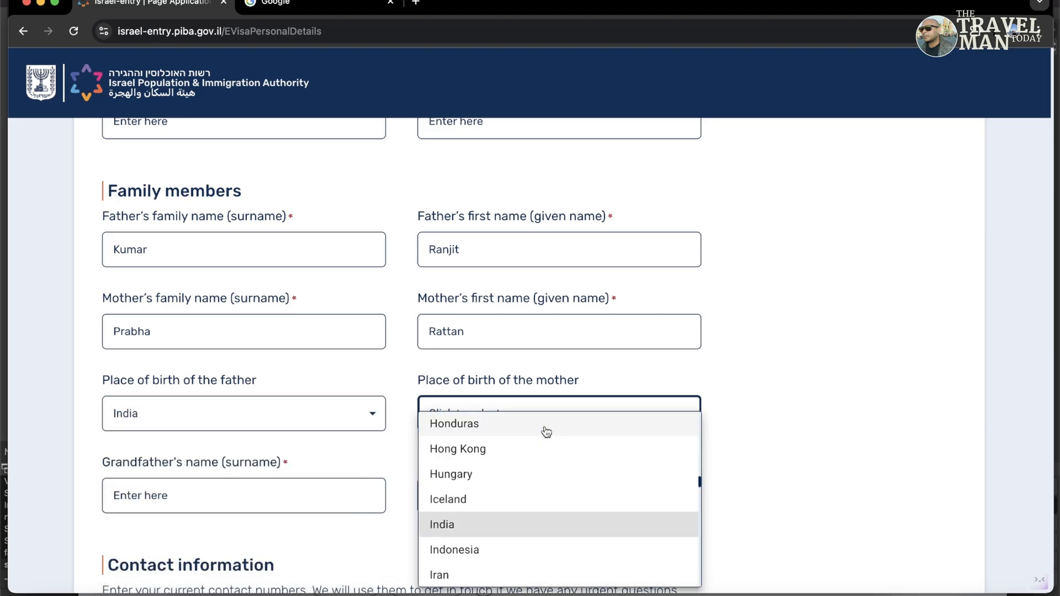
key("Return")
Enter the grandfather's name in capitals and set his place of birth to India
left_click(320, 491)
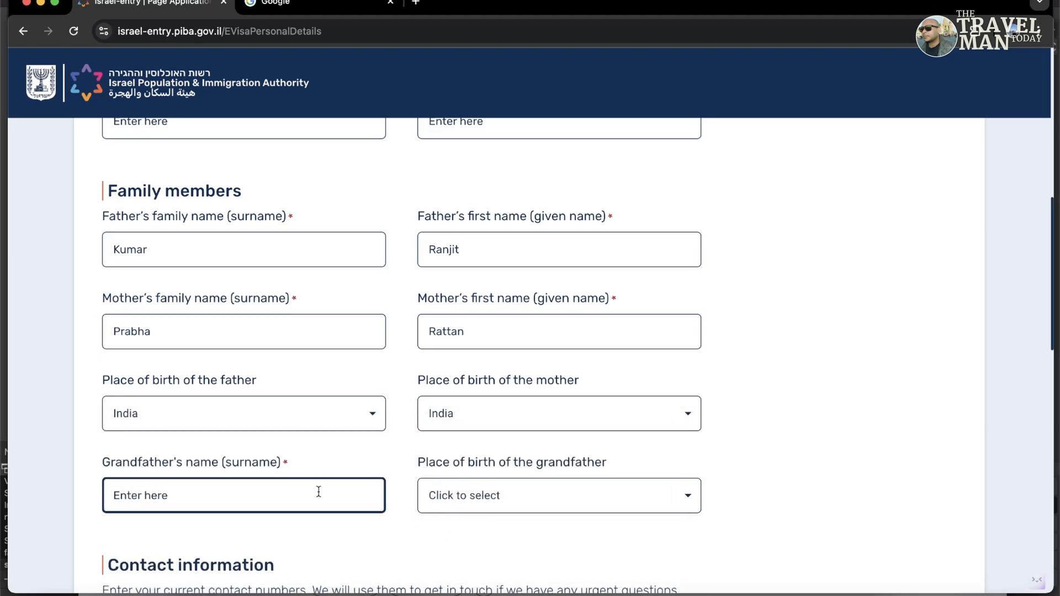
left_click(724, 468)
scroll(725, 469, "down", 3)
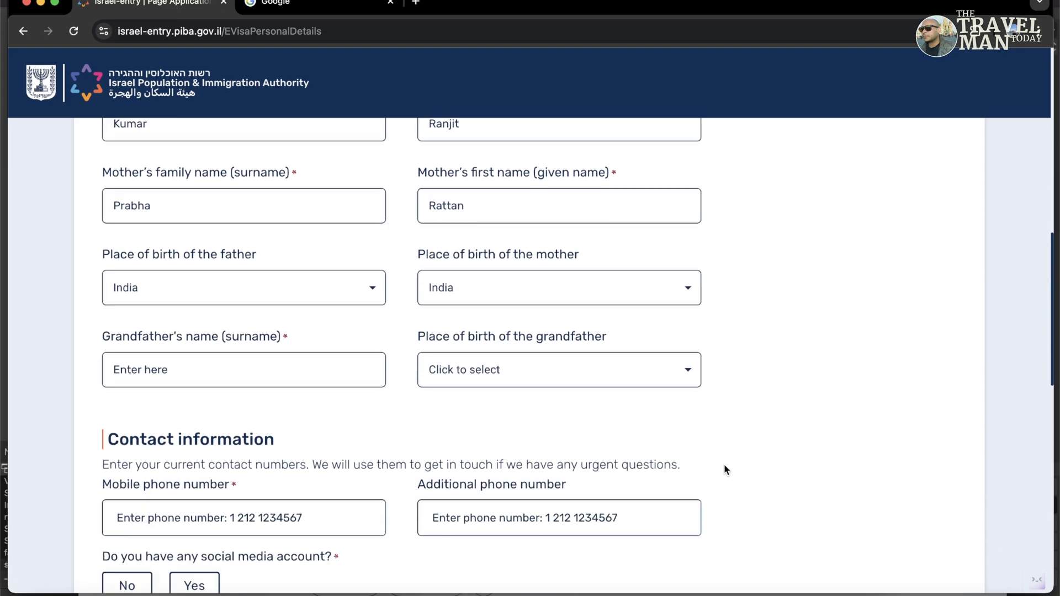
left_click(161, 320)
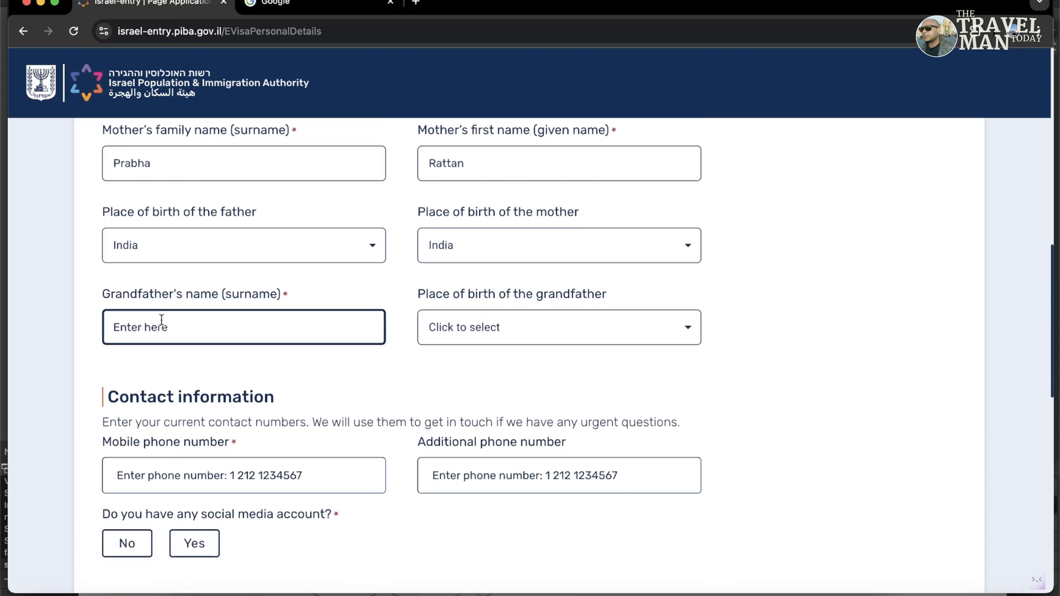
key("Caps_Lock")
type("Rv")
key("BackSpace")
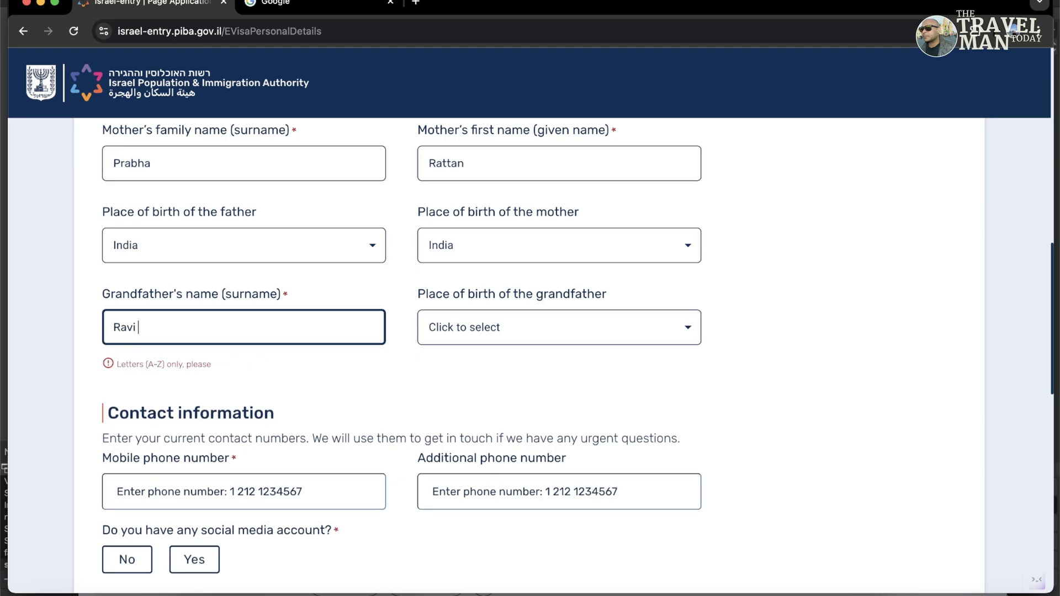
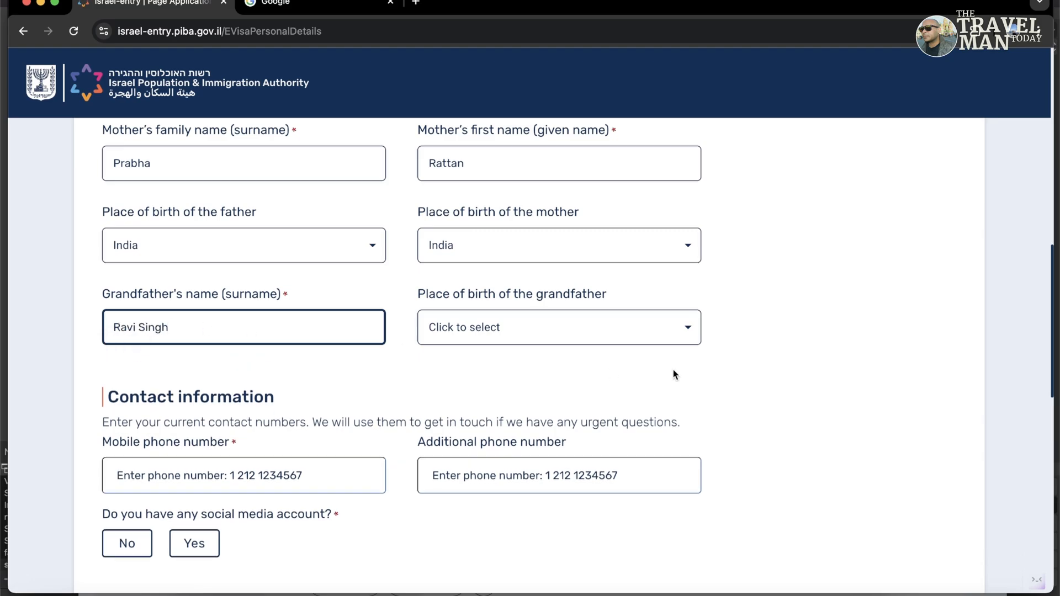
left_click(749, 350)
scroll(749, 350, "down", 3)
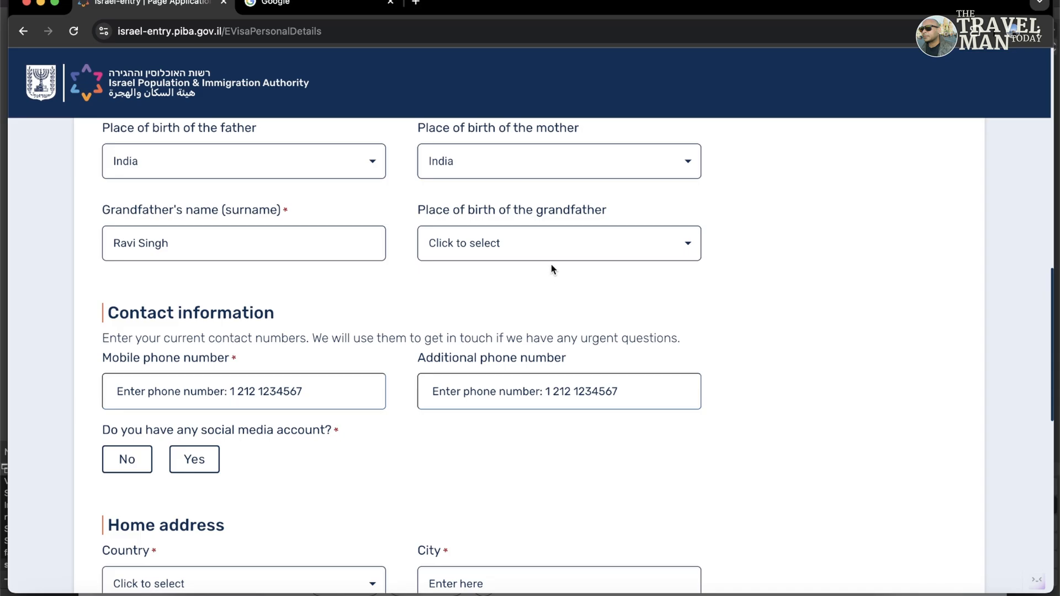
left_click(525, 243)
type("in")
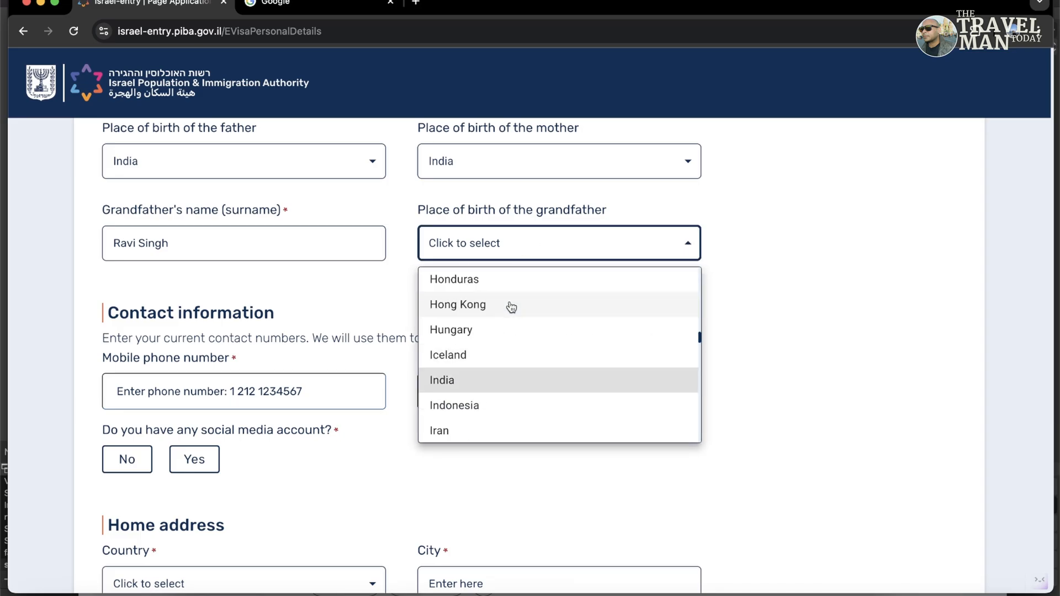
key("Return")
left_click(788, 294)
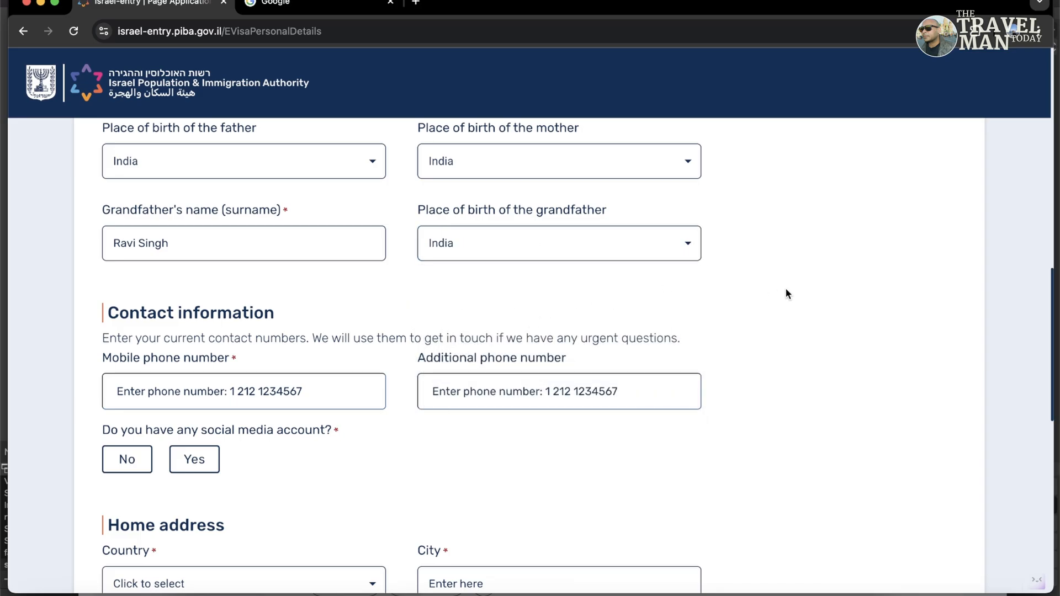
scroll(788, 294, "down", 4)
Enter the applicant's mobile phone number
left_click(238, 279)
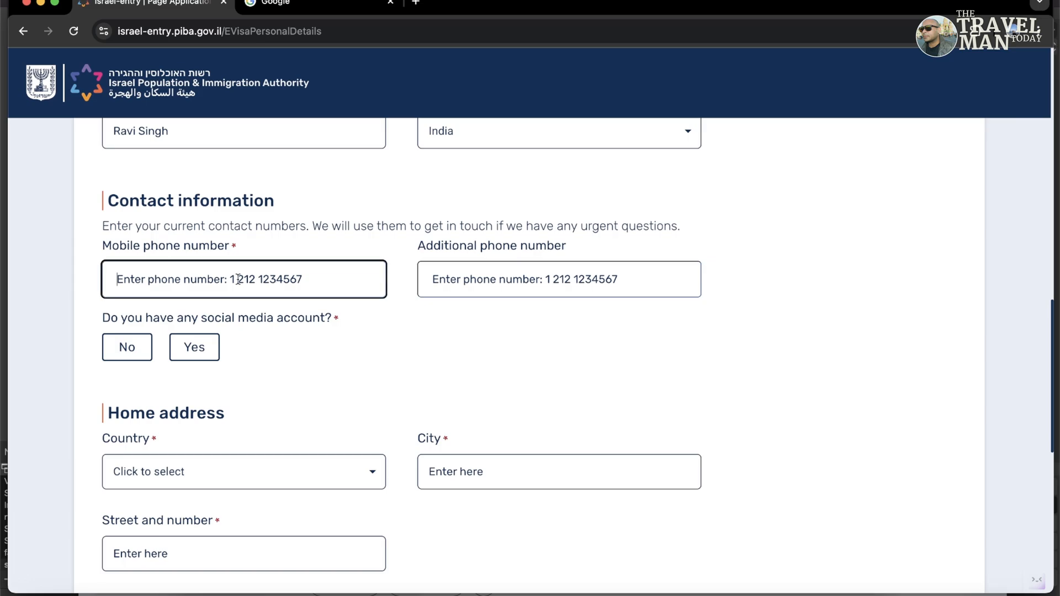
type("999999999")
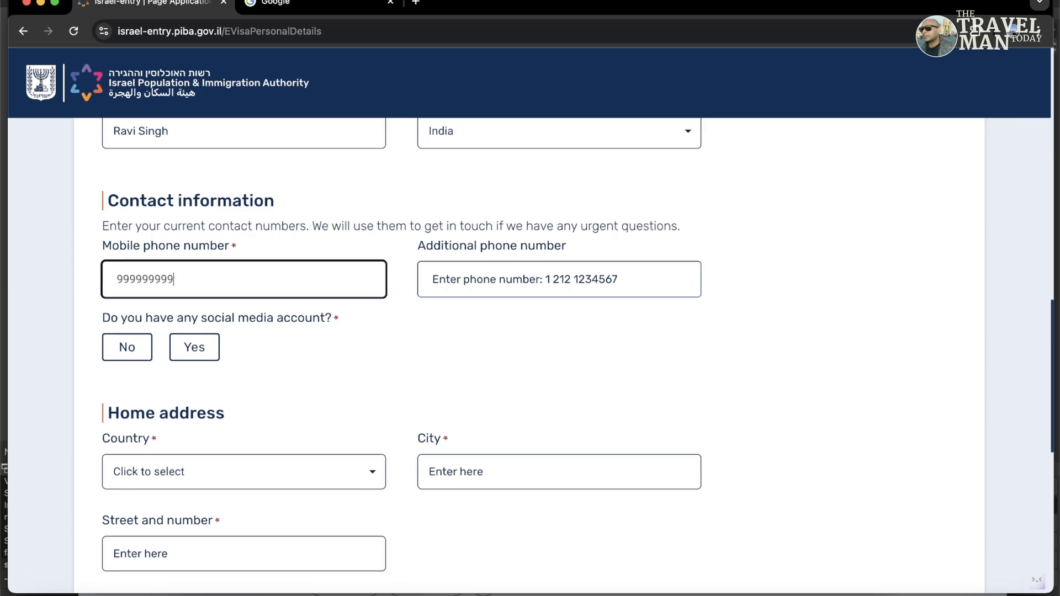
left_click(534, 282)
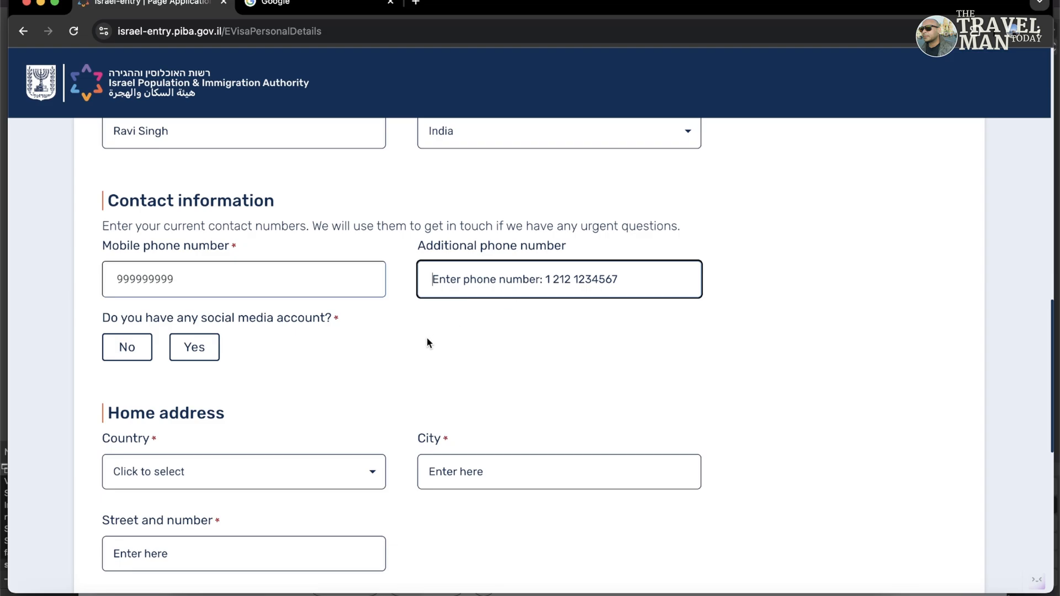
Answer Yes to social media and tick Facebook and Instagram as networks used
left_click(192, 356)
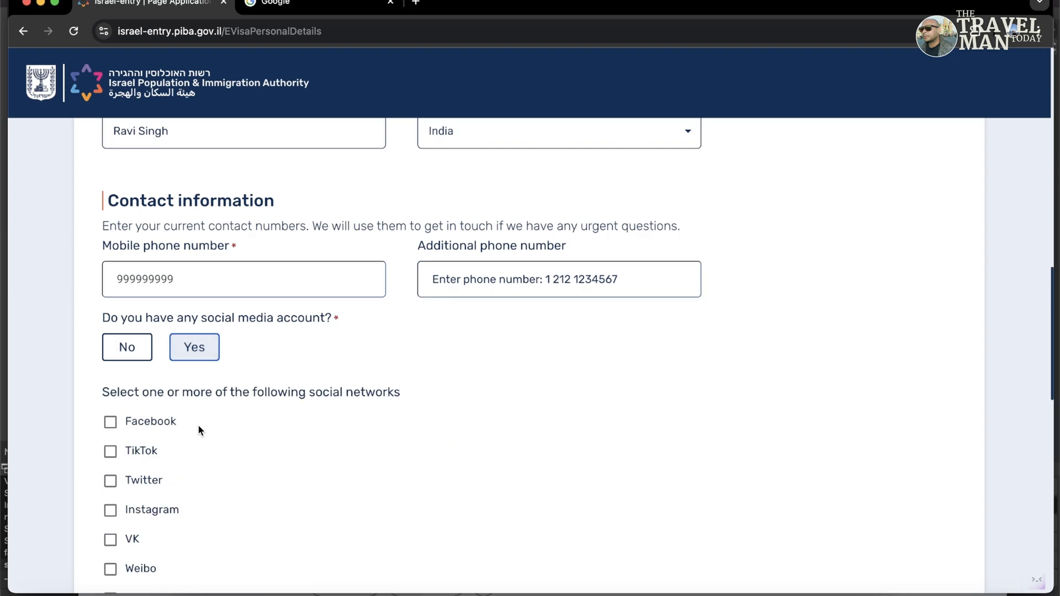
left_click(113, 423)
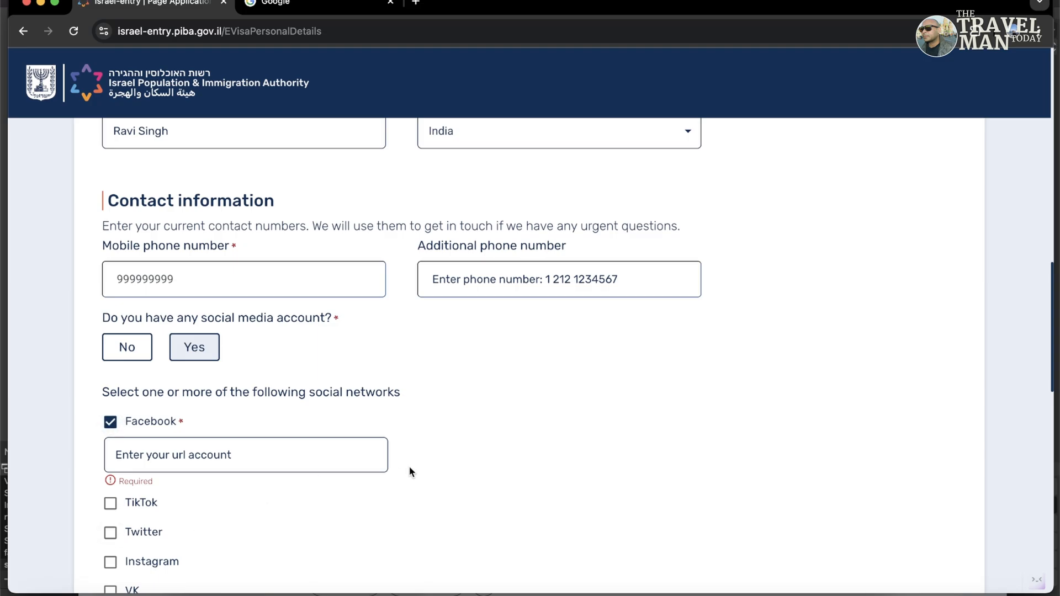
scroll(410, 467, "down", 5)
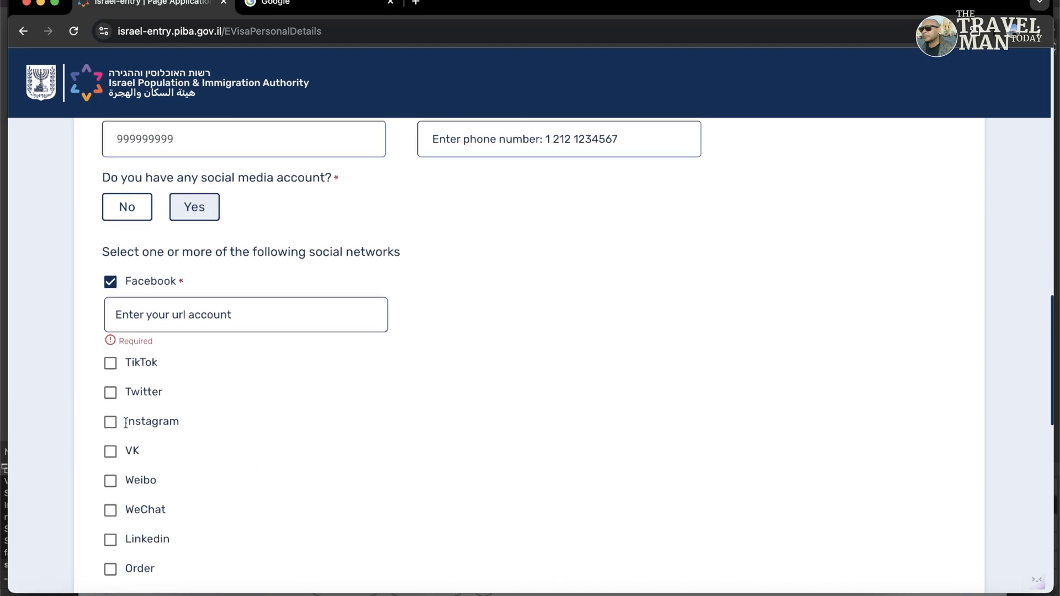
left_click(110, 422)
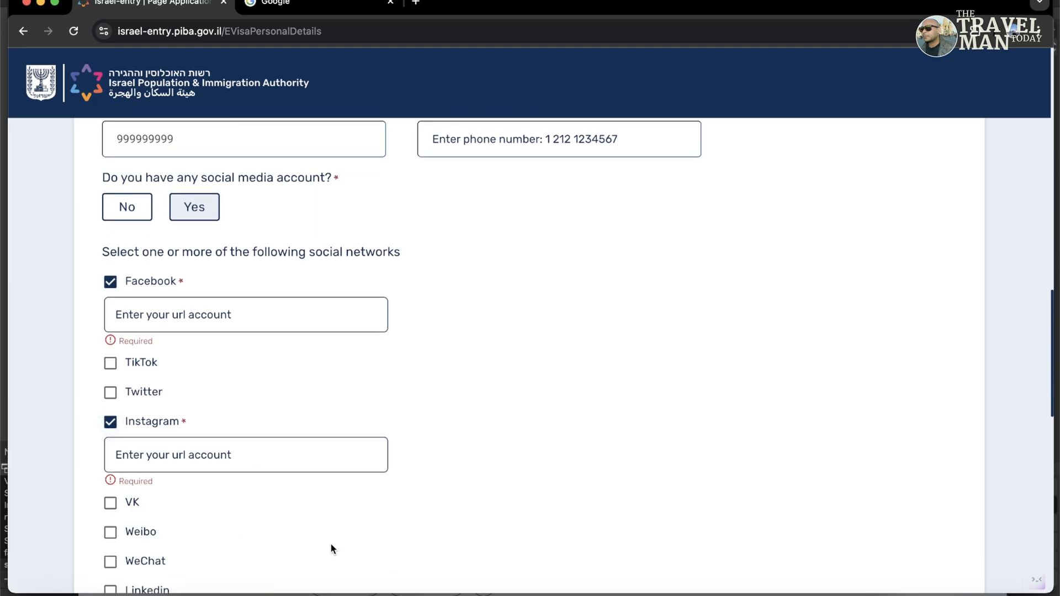
scroll(330, 544, "down", 3)
scroll(331, 548, "down", 2)
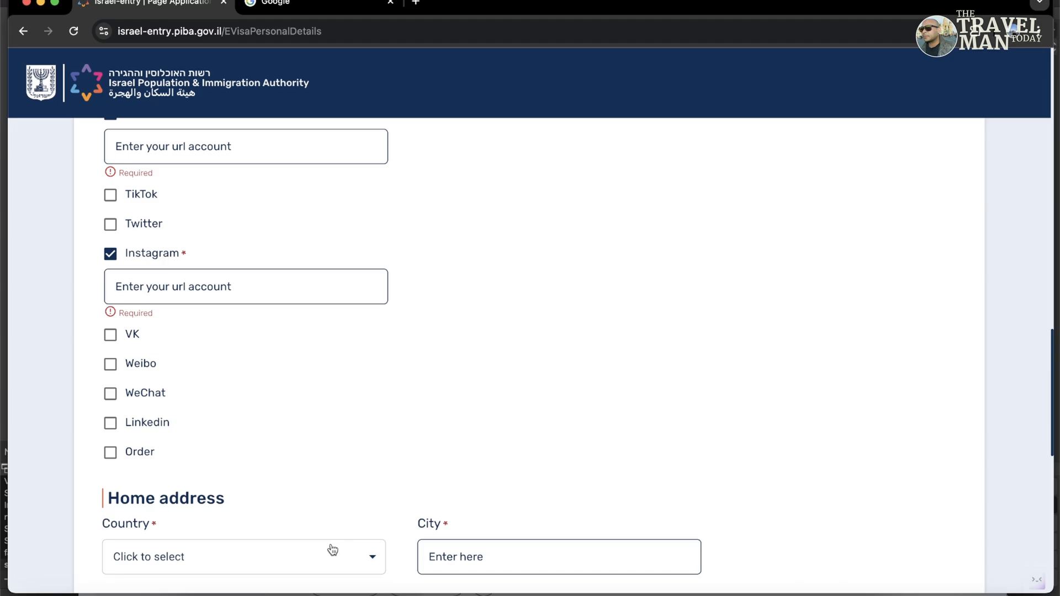
scroll(445, 479, "down", 9)
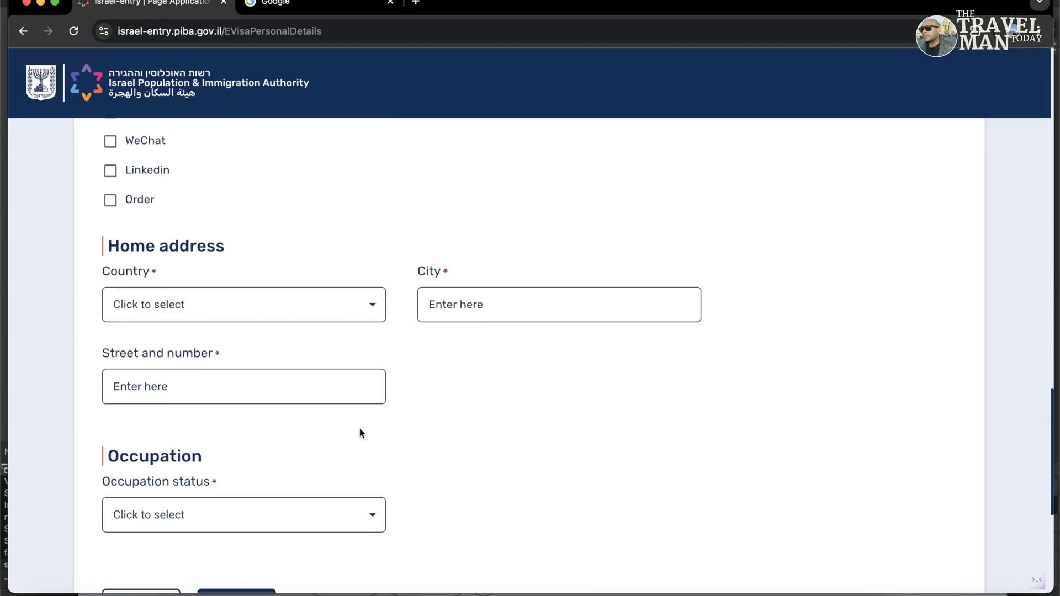
Set the home address country to India
left_click(235, 305)
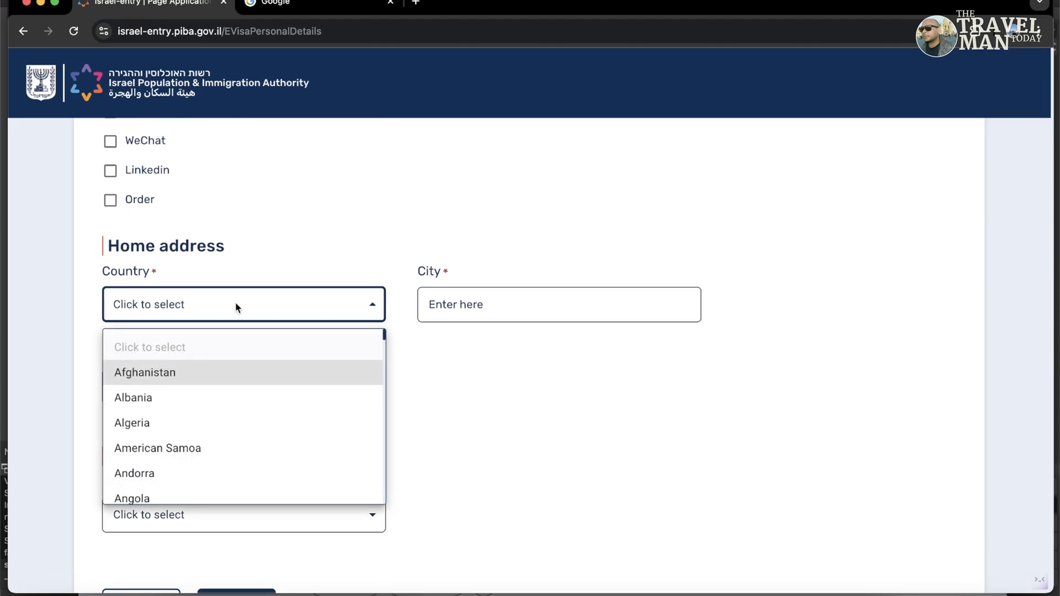
type("ind")
key("Escape")
left_click(298, 293)
type("ind")
key("Return")
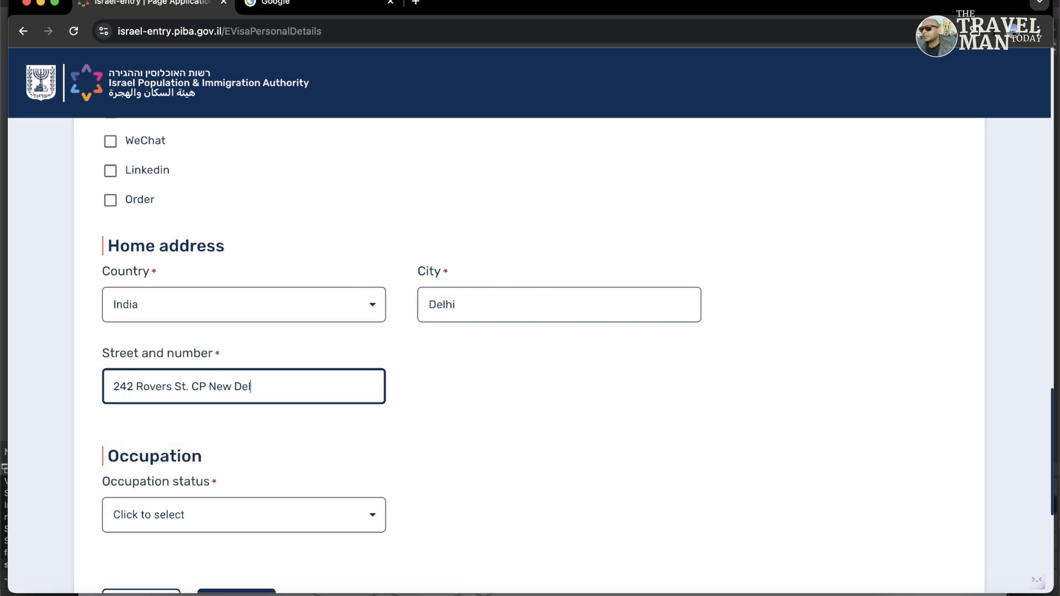
Fill in the home street address with its postcode
type("hi-1110")
key("BackSpace")
type("0")
key("BackSpace")
key("BackSpace")
type("0001")
left_click(715, 463)
scroll(716, 463, "down", 2)
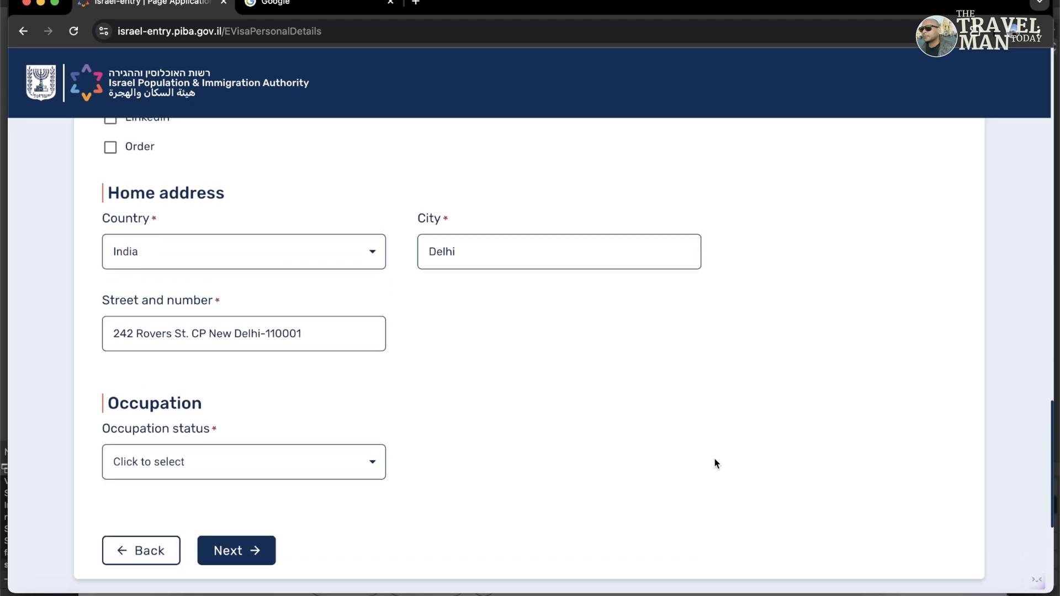
scroll(715, 462, "down", 3)
left_click(353, 374)
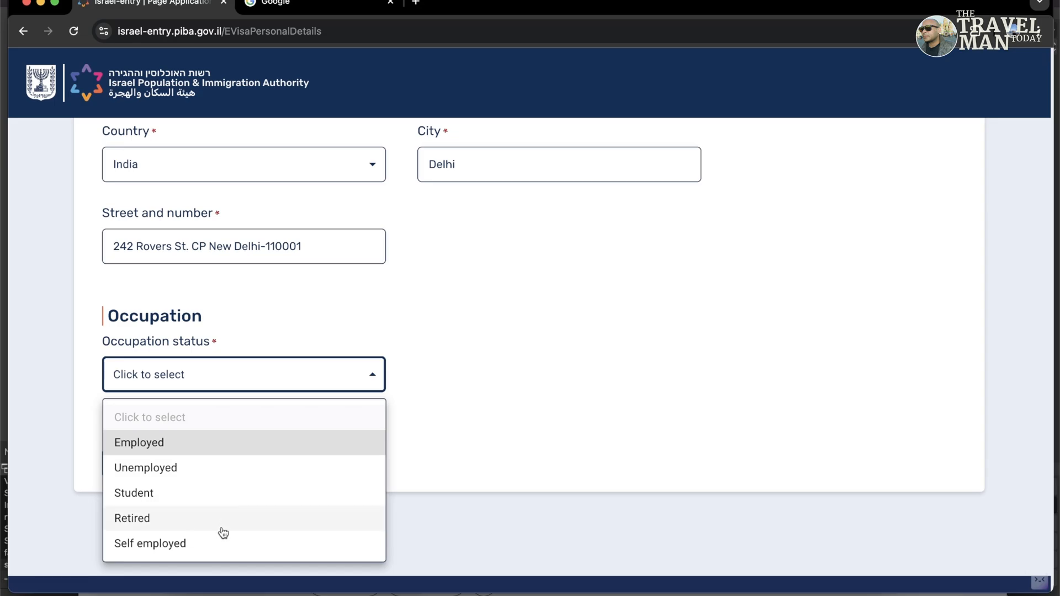
Set occupation status to Employed with Travel Man as organization and role
left_click(174, 449)
scroll(495, 356, "down", 3)
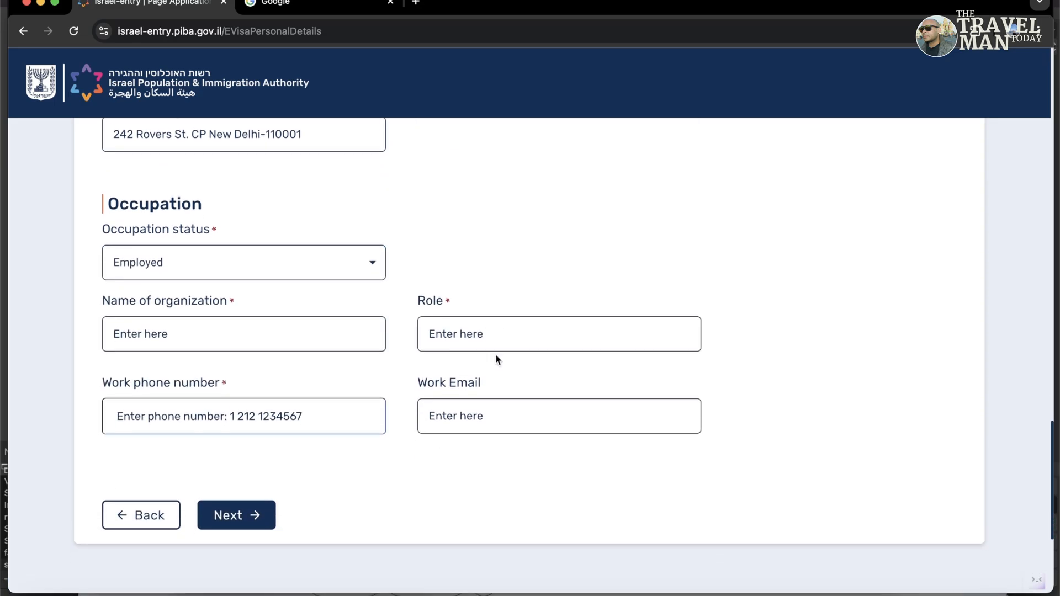
left_click(226, 322)
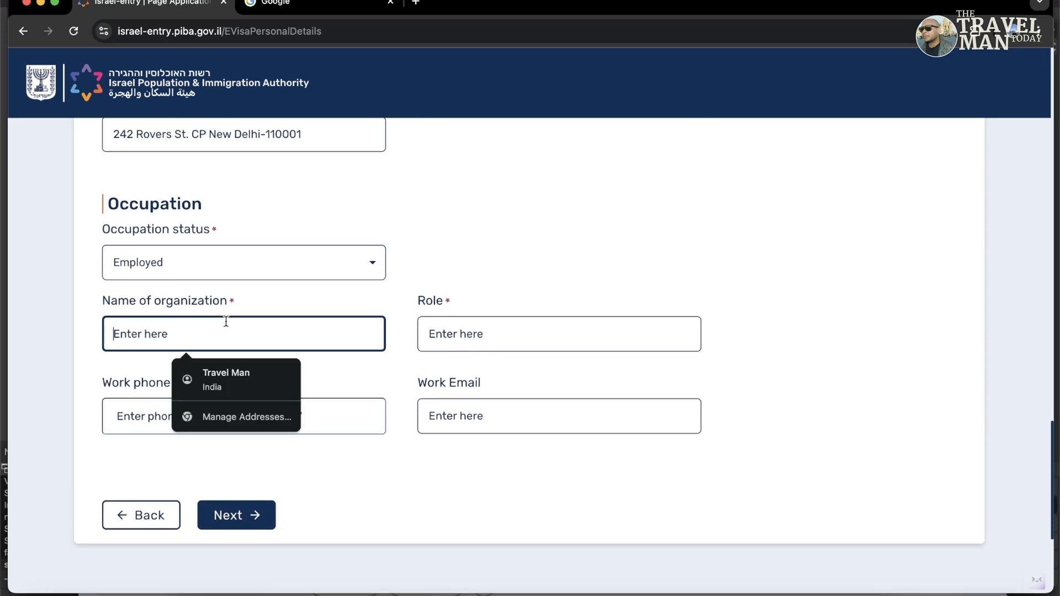
left_click(265, 366)
Enter the work phone number and work email address
left_click(339, 417)
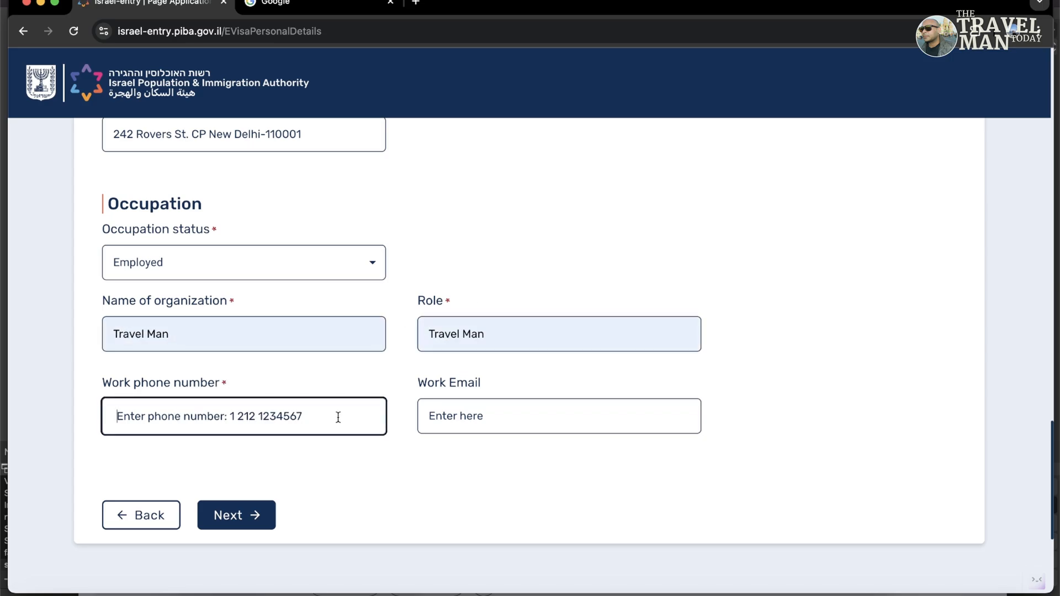
type("8888888888")
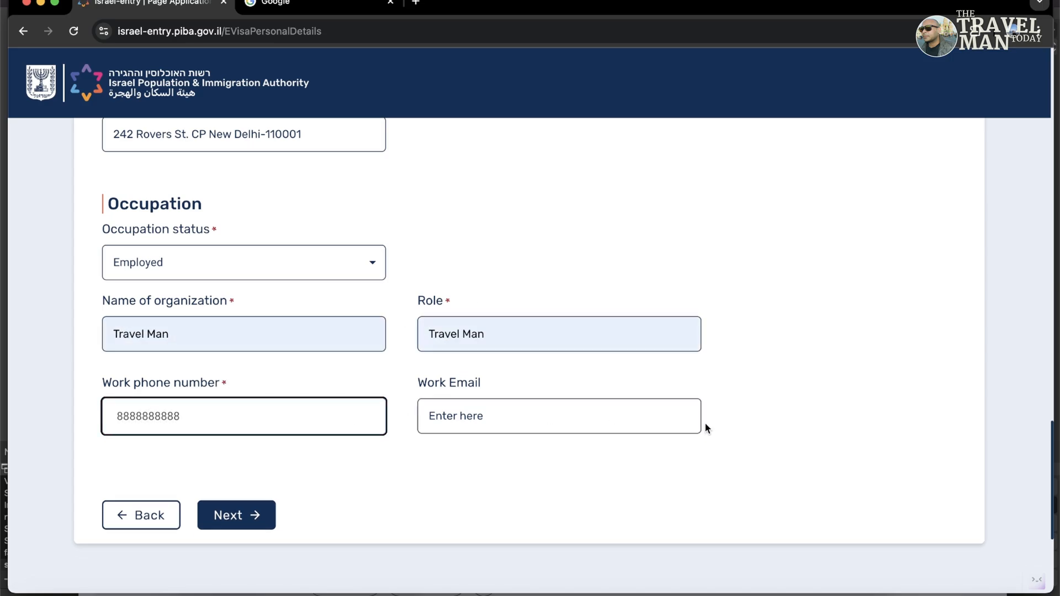
left_click(674, 473)
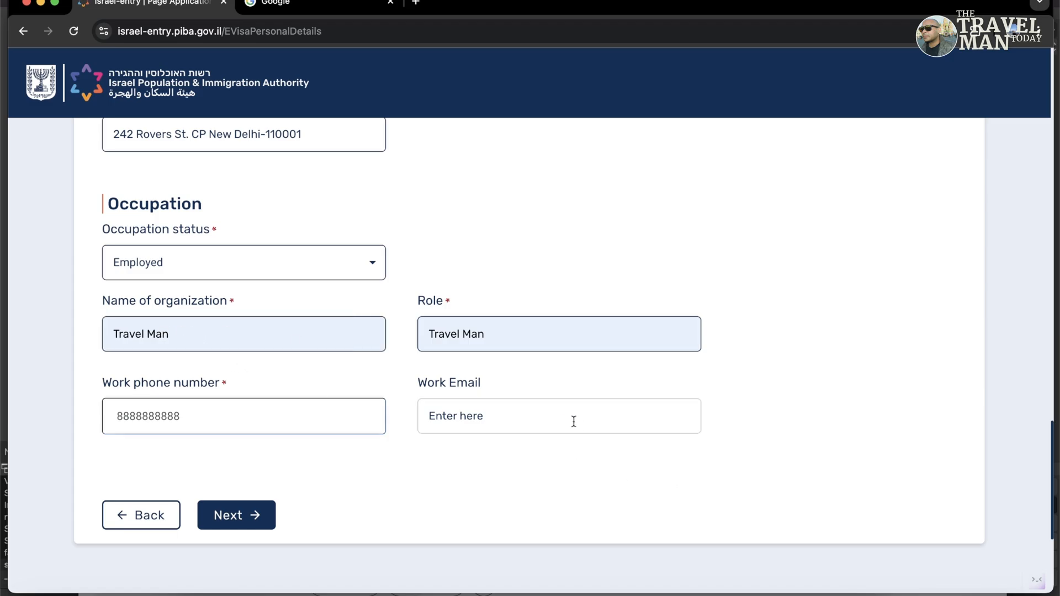
left_click(537, 414)
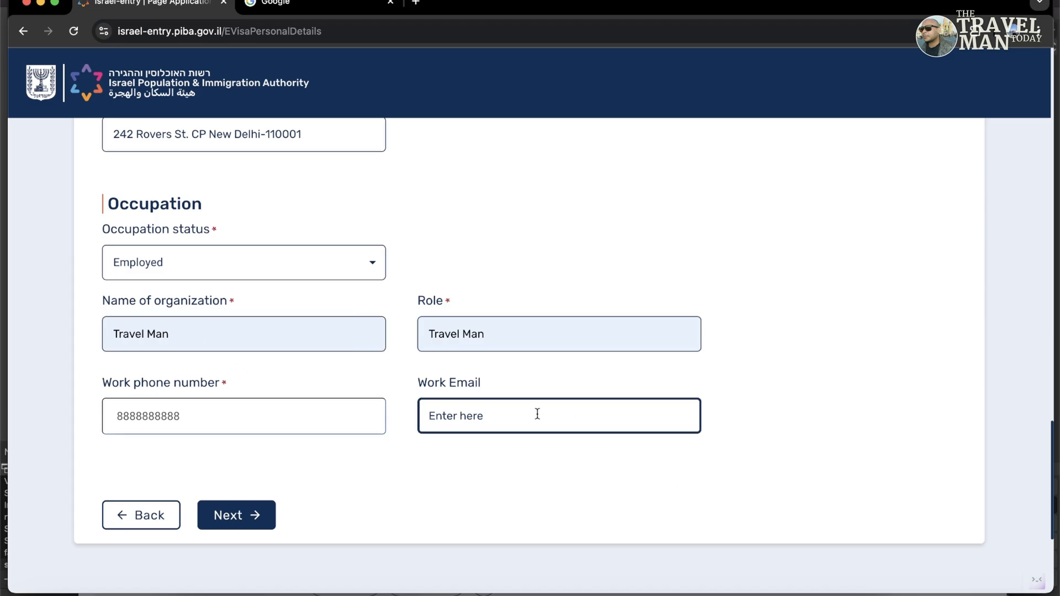
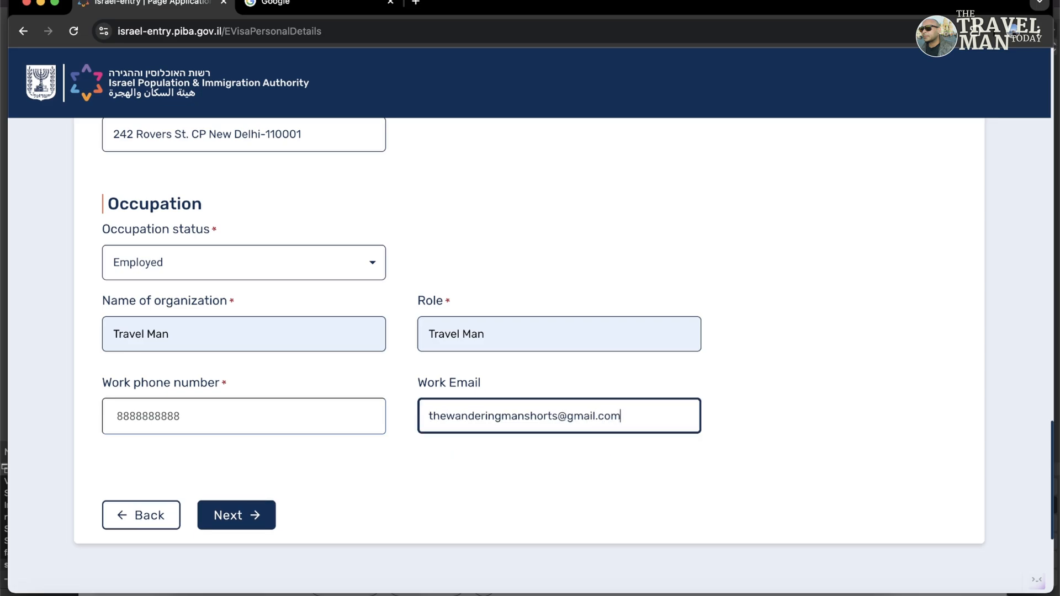
left_click(367, 473)
After Next shows Required errors, switch the social media answer to No
left_click(243, 505)
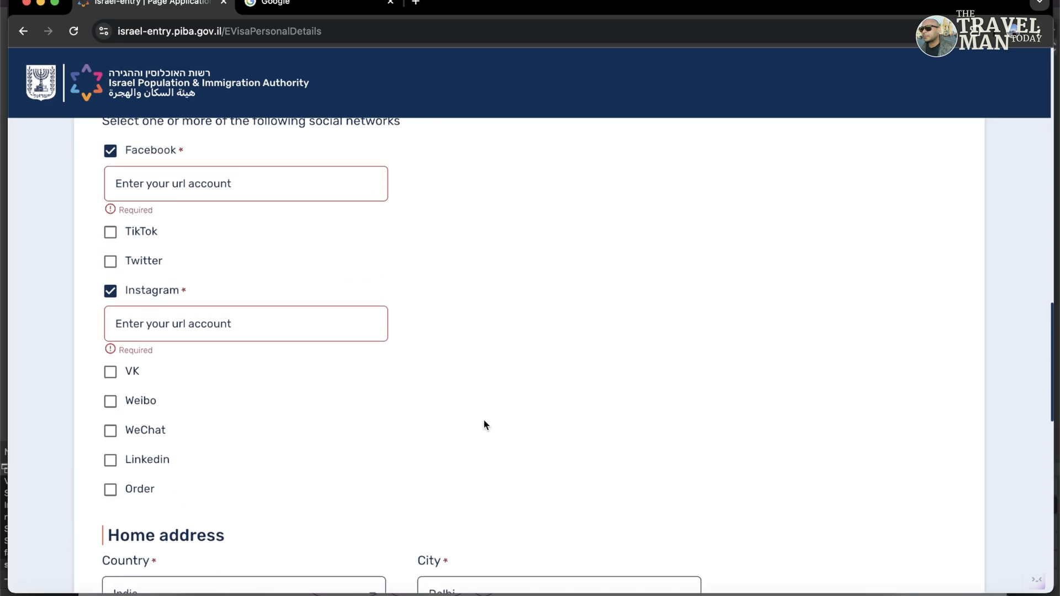
scroll(564, 310, "up", 3)
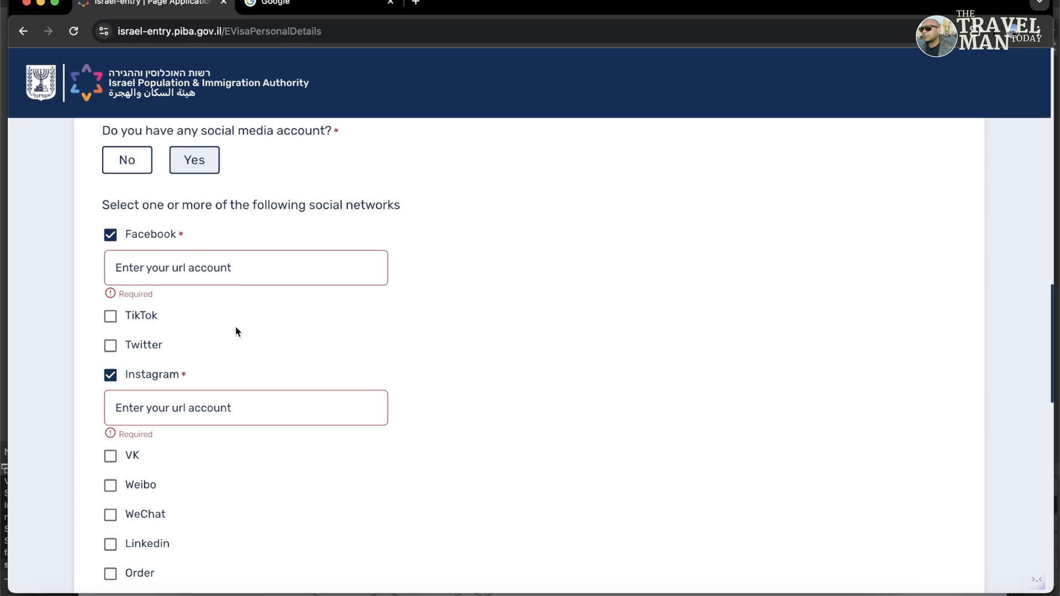
left_click(110, 169)
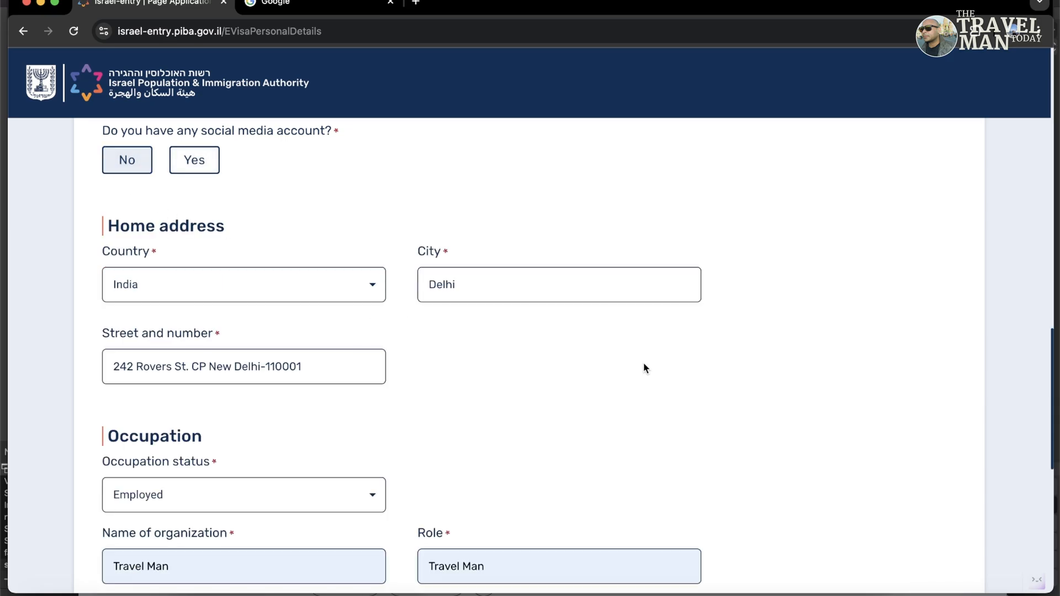
scroll(644, 369, "down", 6)
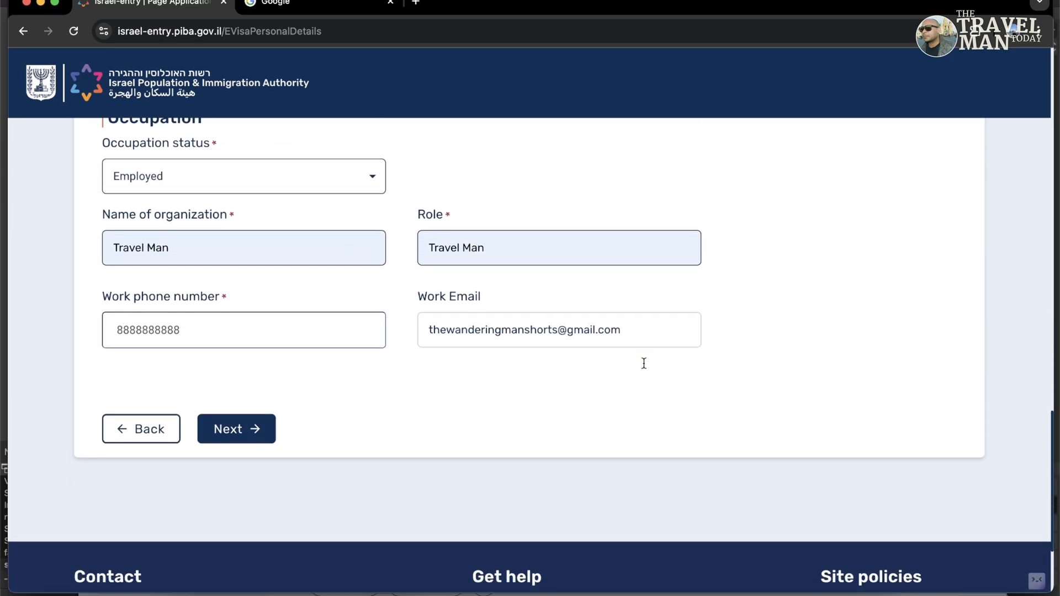
scroll(644, 363, "down", 1)
Continue to History and answer No to prior Israel visits and previous Israeli visa applications
left_click(230, 382)
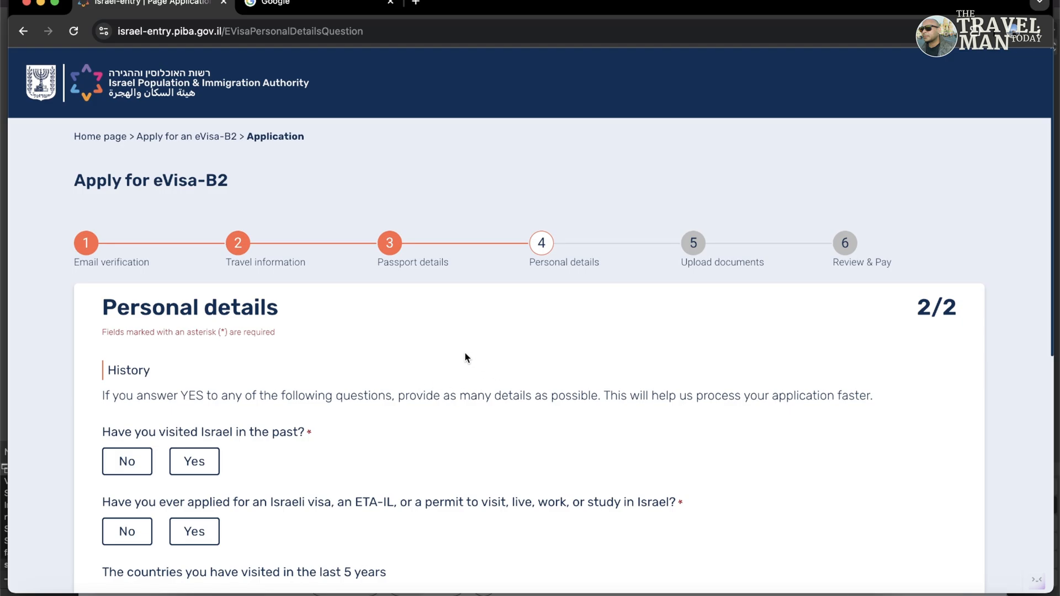
scroll(465, 358, "down", 2)
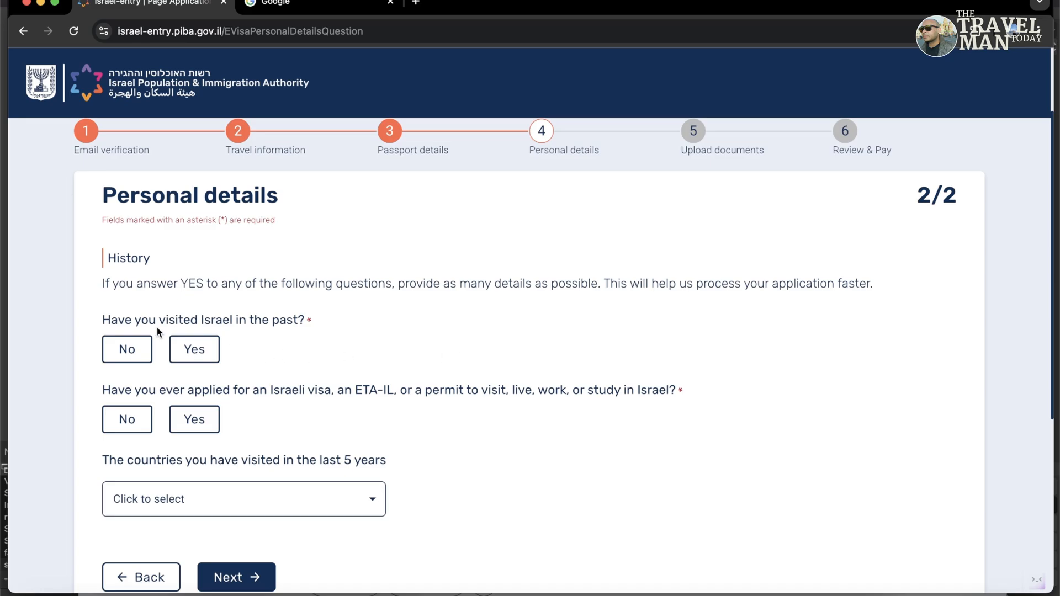
left_click(138, 367)
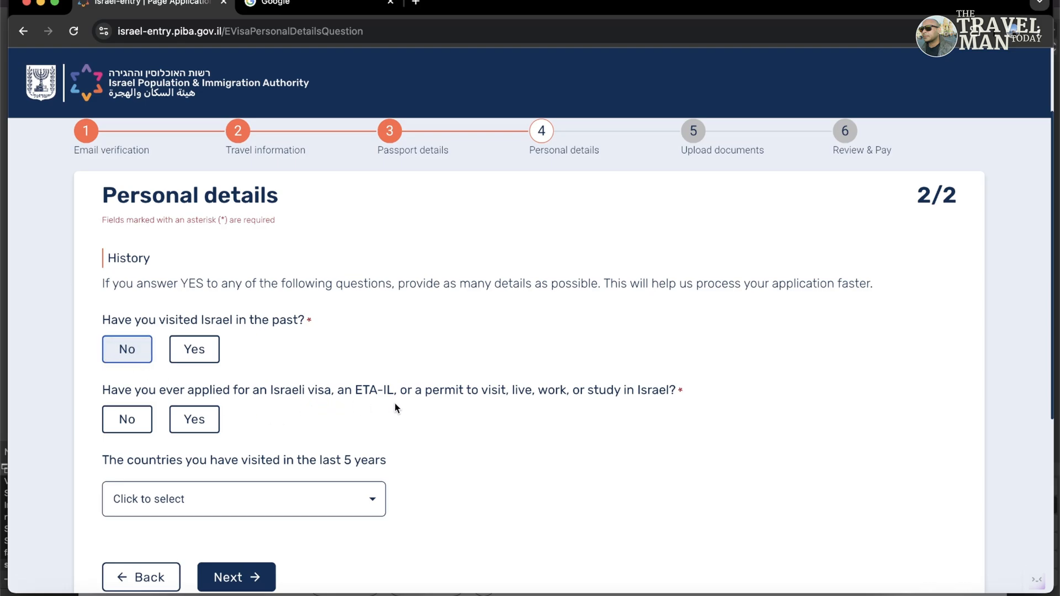
left_click(137, 426)
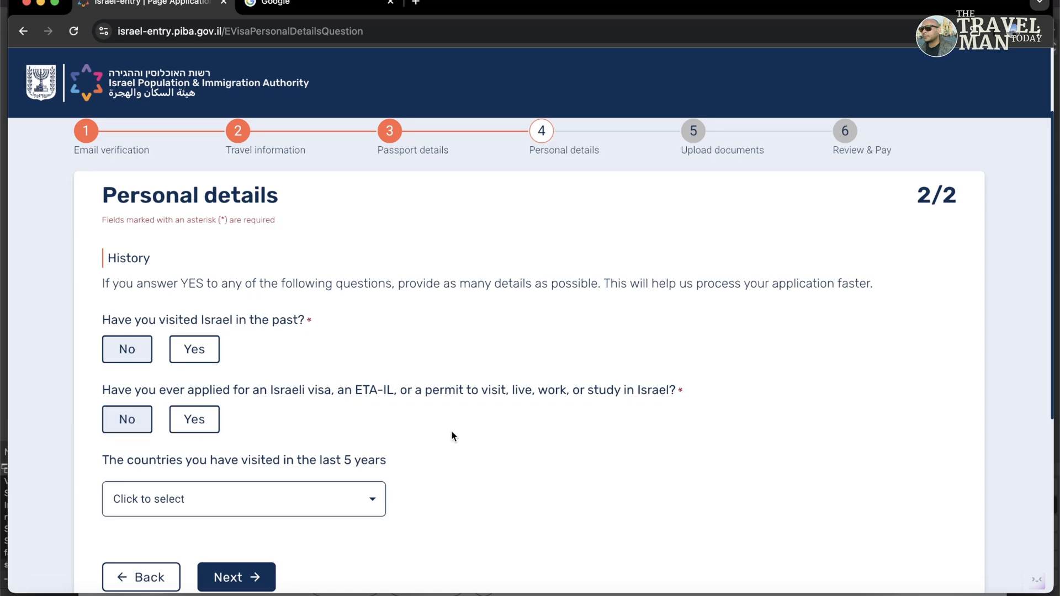
scroll(452, 437, "down", 1)
scroll(452, 436, "down", 2)
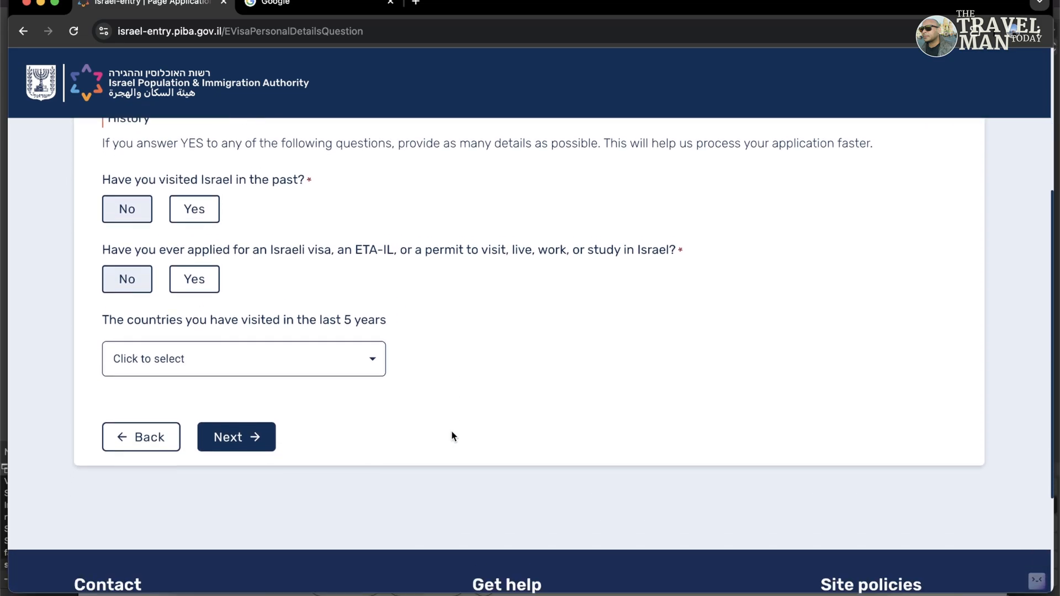
Select Japan and Kazakhstan as countries visited in the last 5 years
left_click(371, 368)
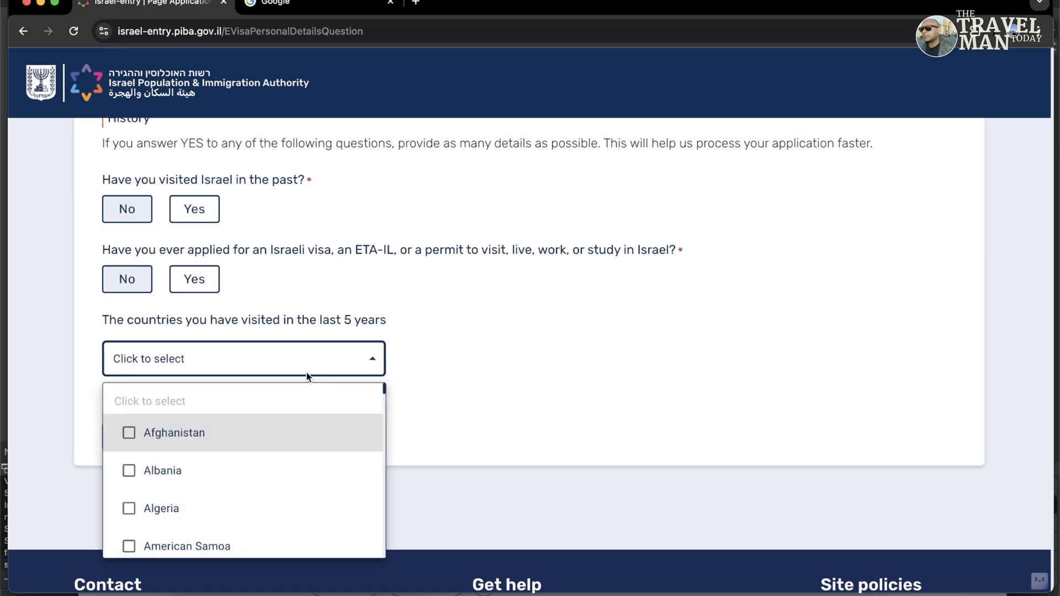
type("jap")
key("Return")
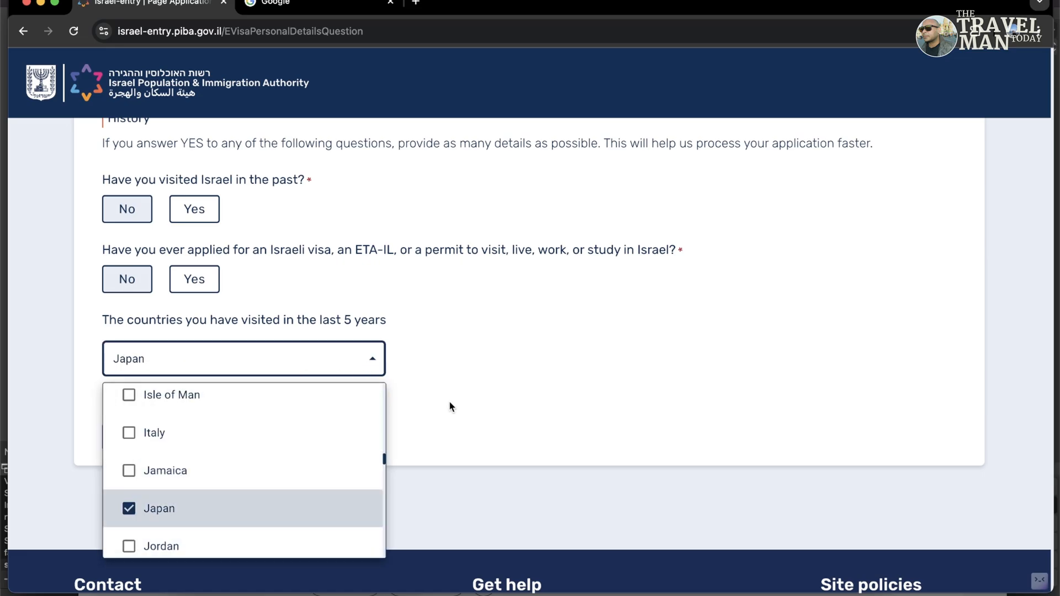
left_click(449, 403)
left_click(280, 367)
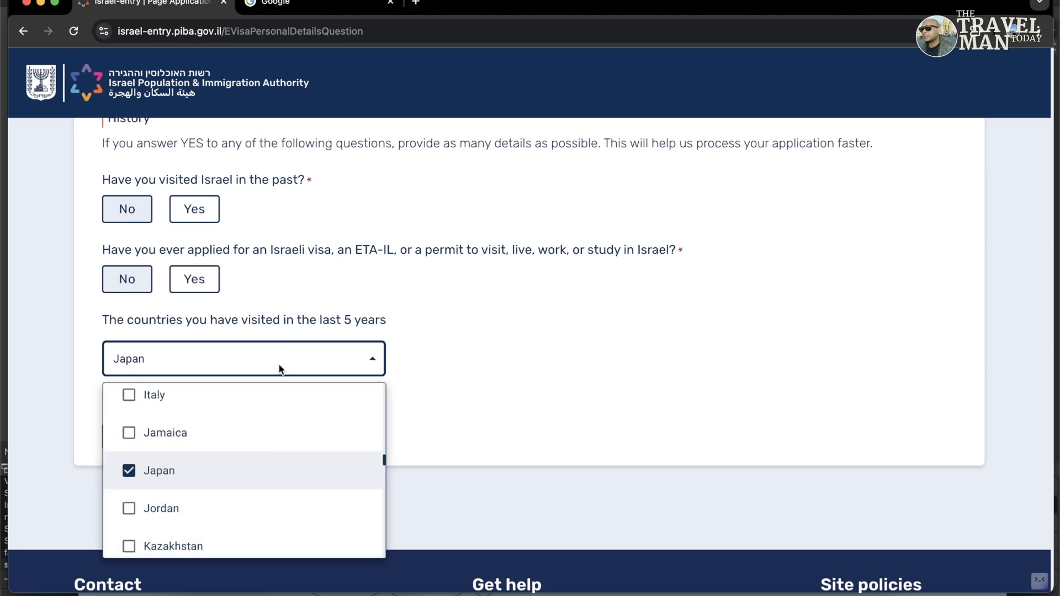
left_click(134, 547)
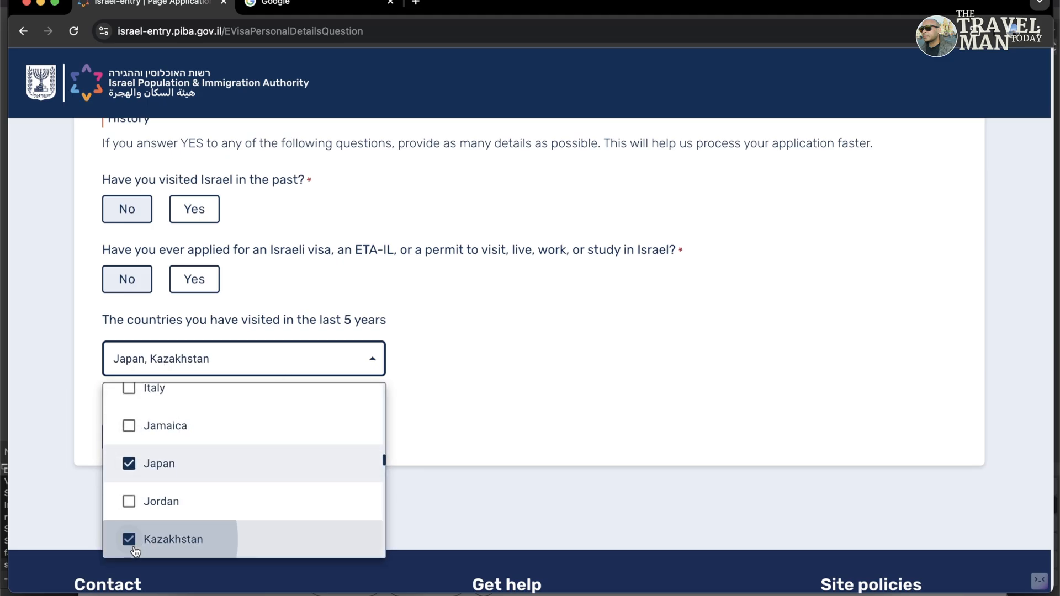
left_click(442, 432)
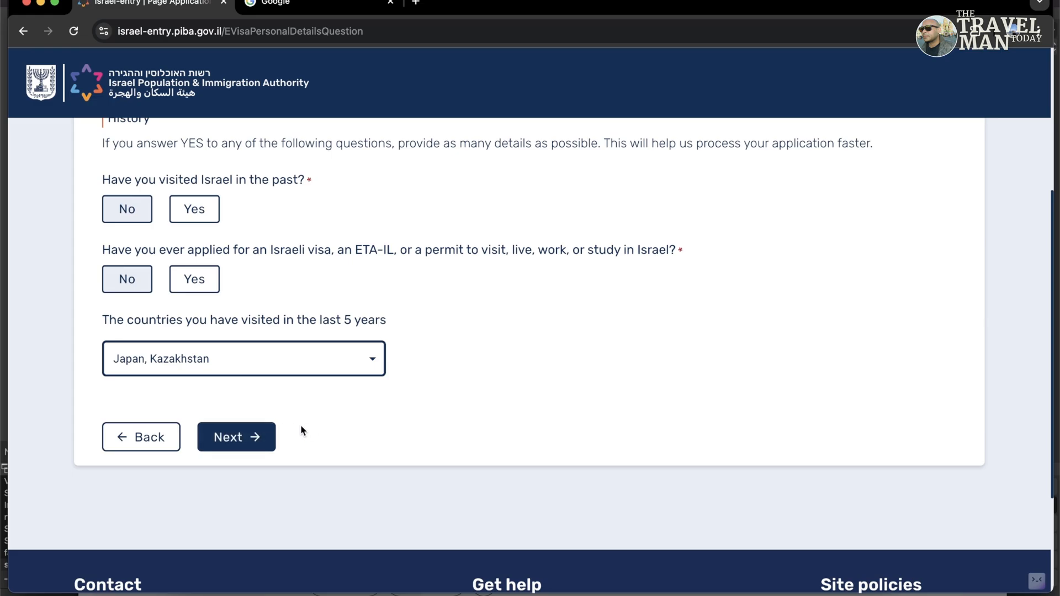
Continue to the Upload Documents page and scroll through its sections
left_click(269, 442)
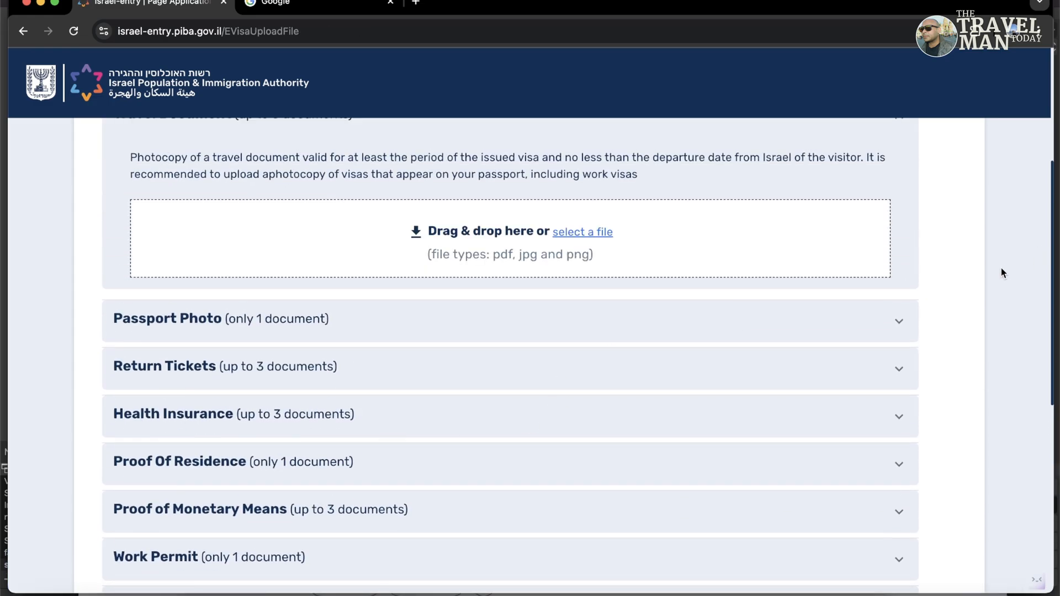
scroll(1001, 267, "up", 4)
scroll(1002, 267, "down", 1)
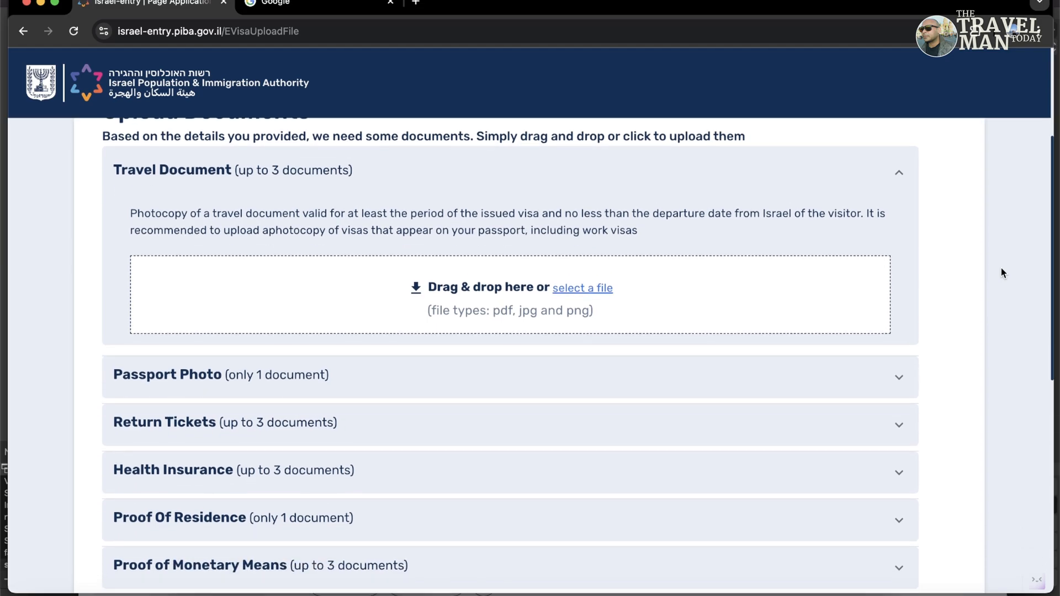
scroll(1002, 269, "down", 3)
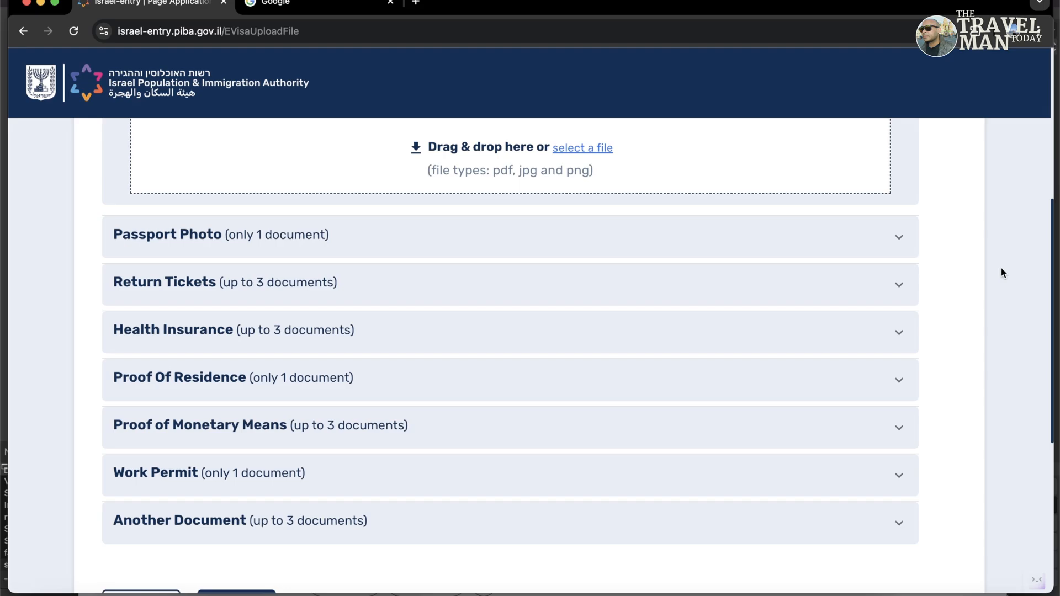
Expand Passport Photo and review its white background requirement
left_click(196, 246)
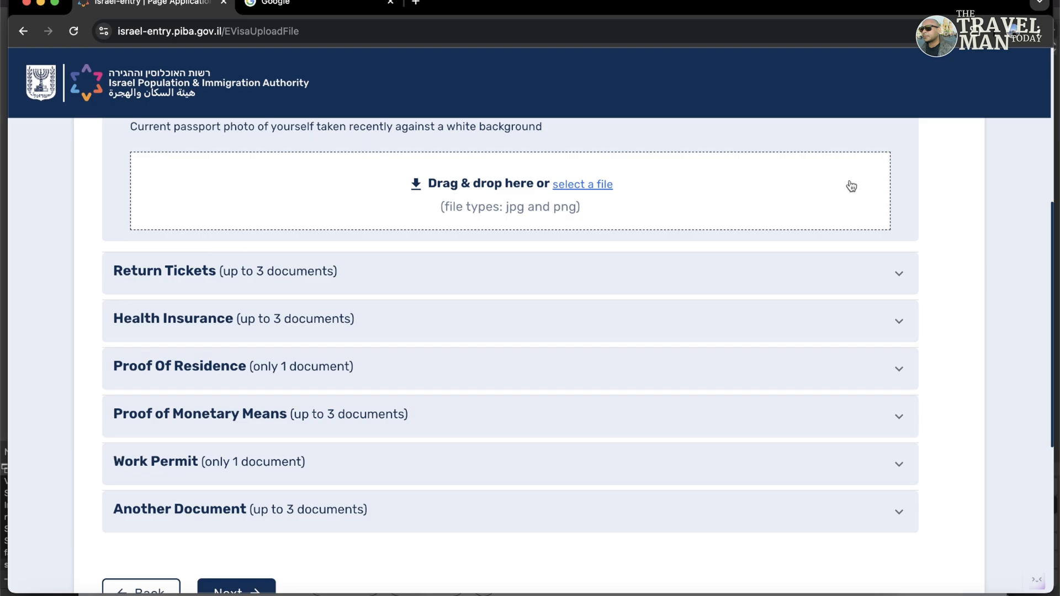
scroll(975, 227, "up", 3)
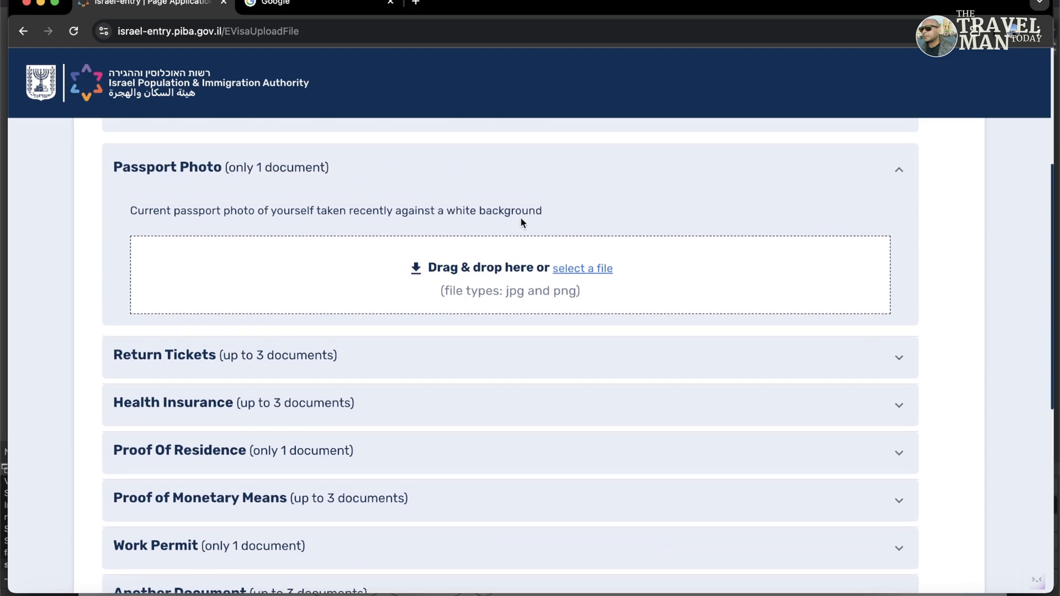
left_click_drag(570, 213, 444, 210)
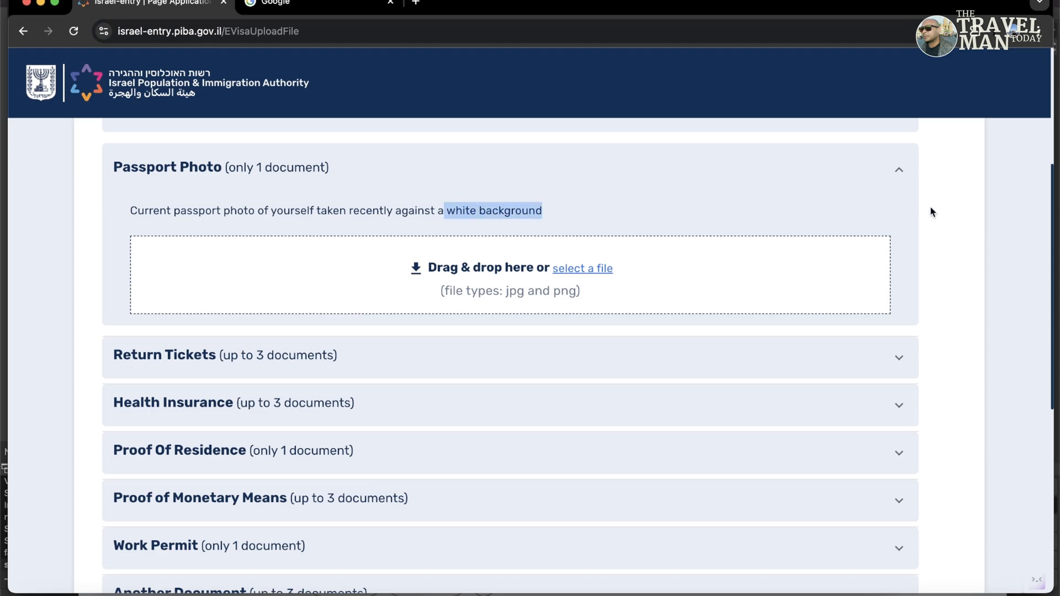
left_click(949, 219)
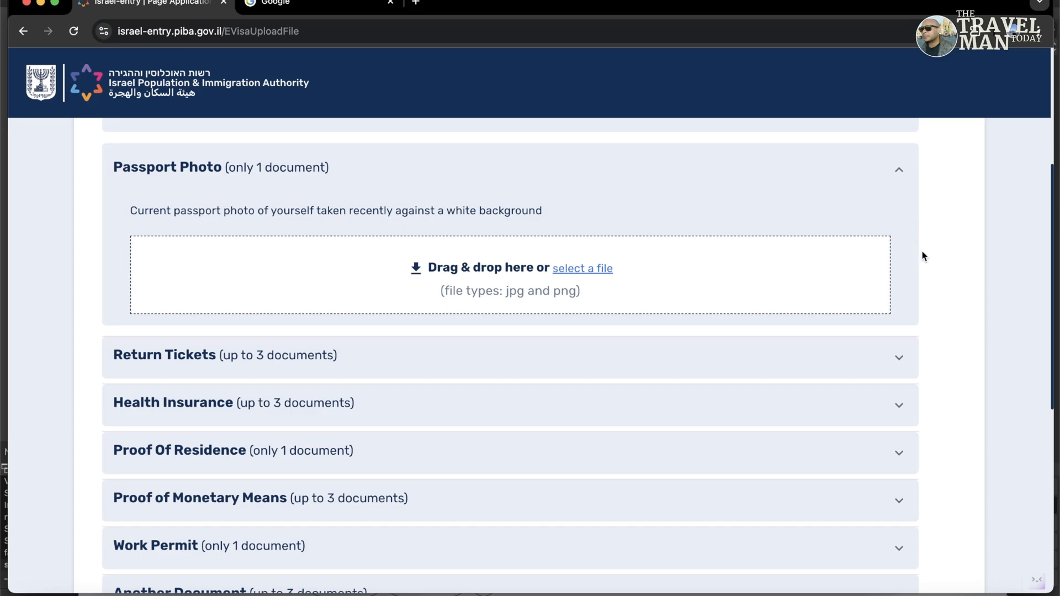
scroll(960, 285, "down", 1)
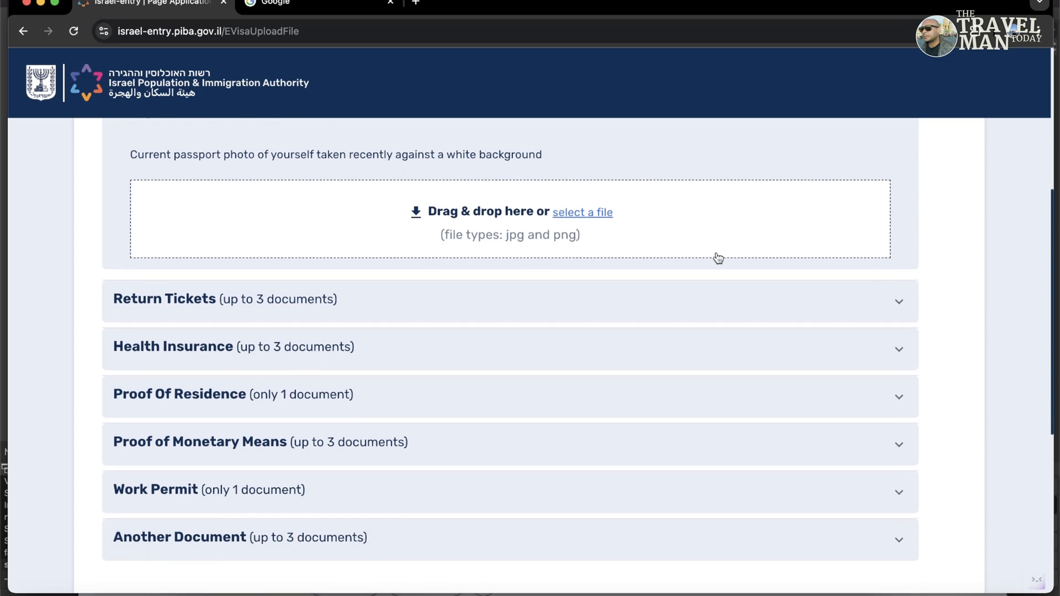
Review the Return Tickets, Health Insurance and Proof Of Residence requirements, including host letter and hotel rules
left_click(223, 308)
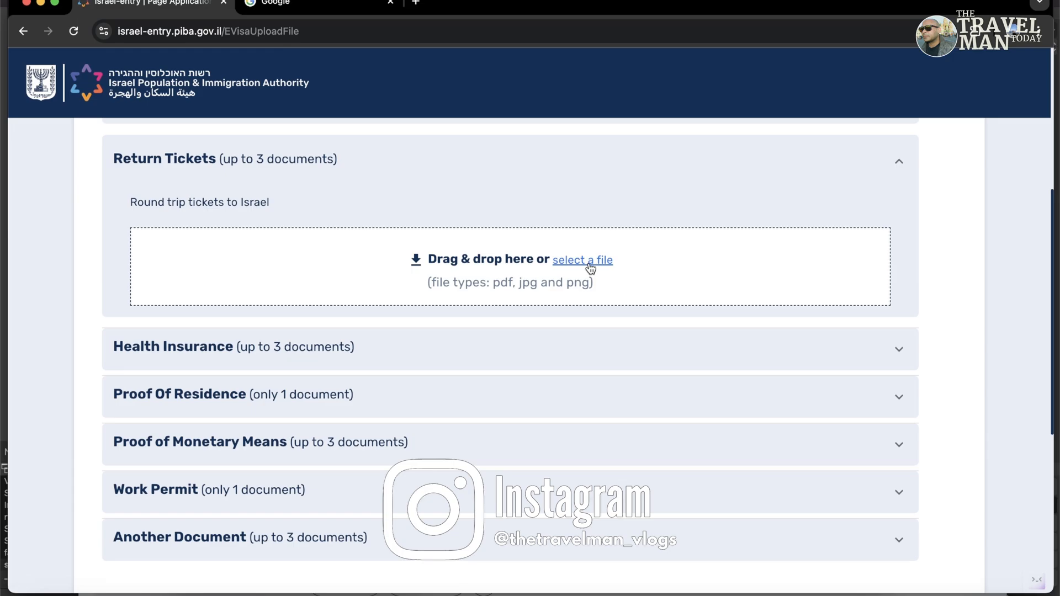
left_click(750, 354)
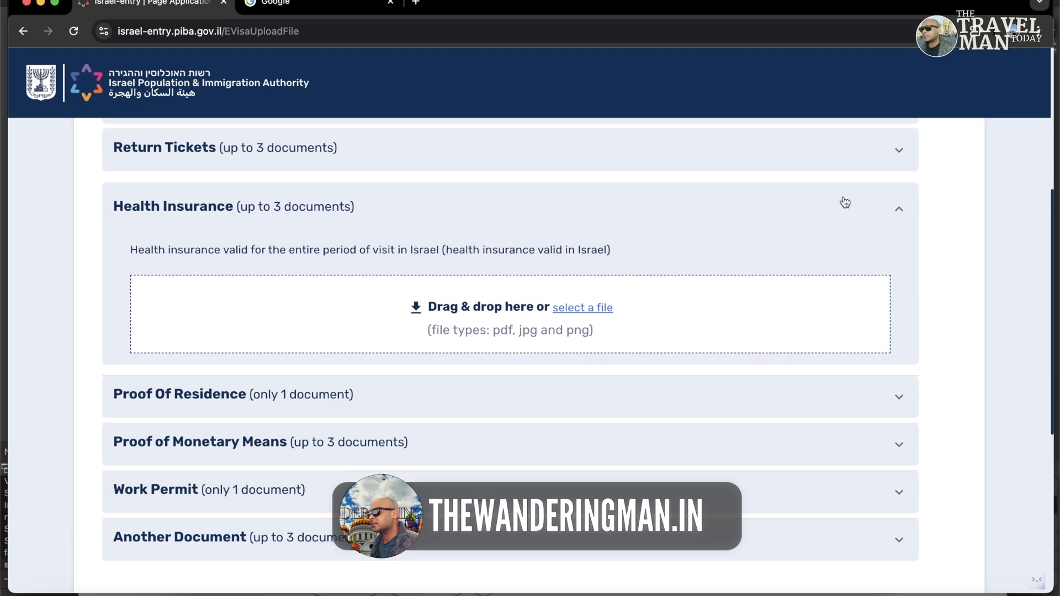
left_click(892, 209)
left_click(738, 246)
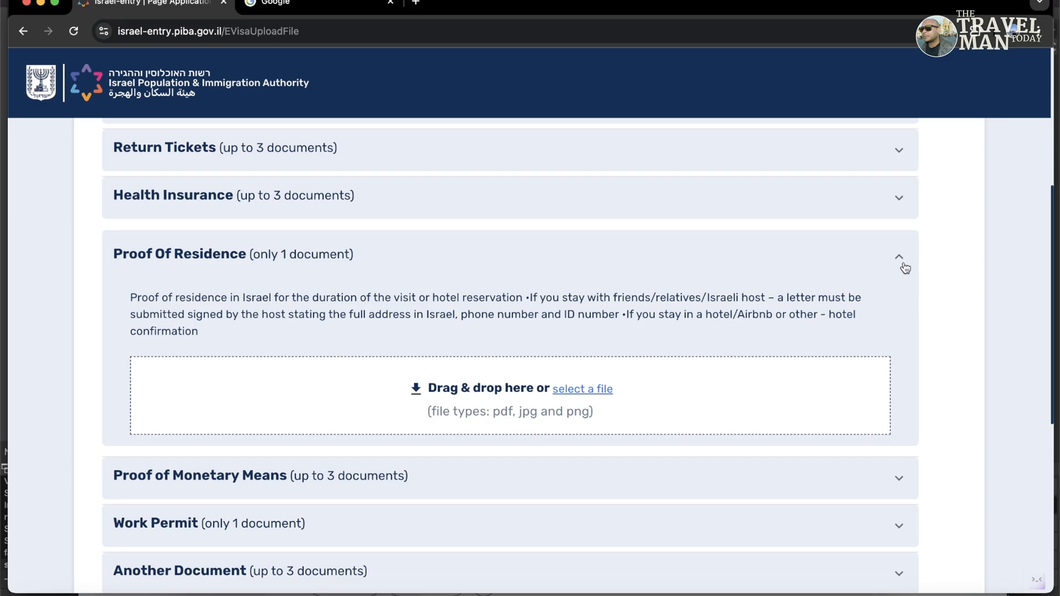
left_click_drag(618, 307, 678, 336)
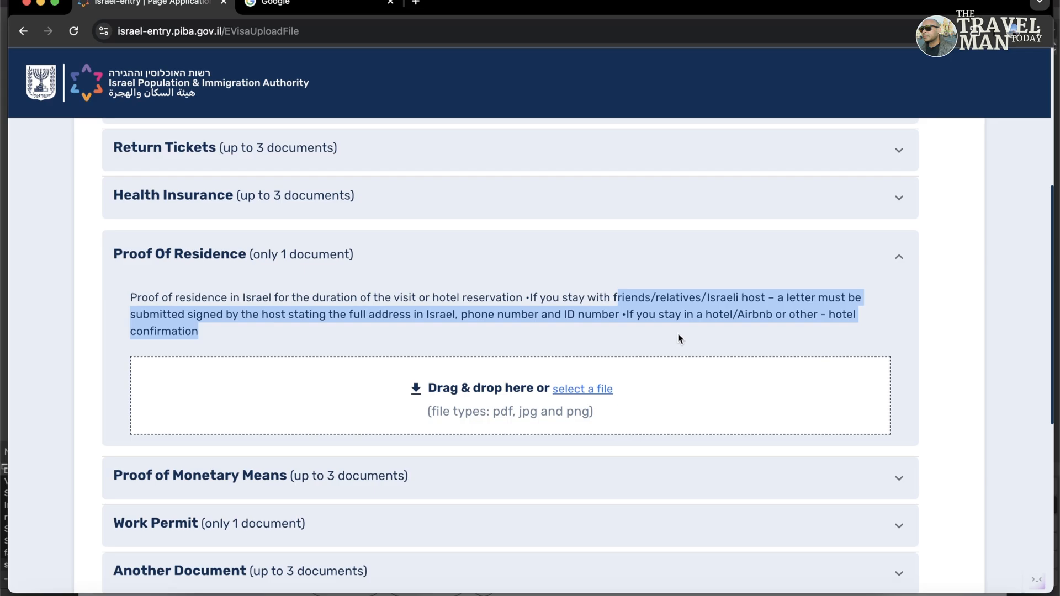
left_click(589, 256)
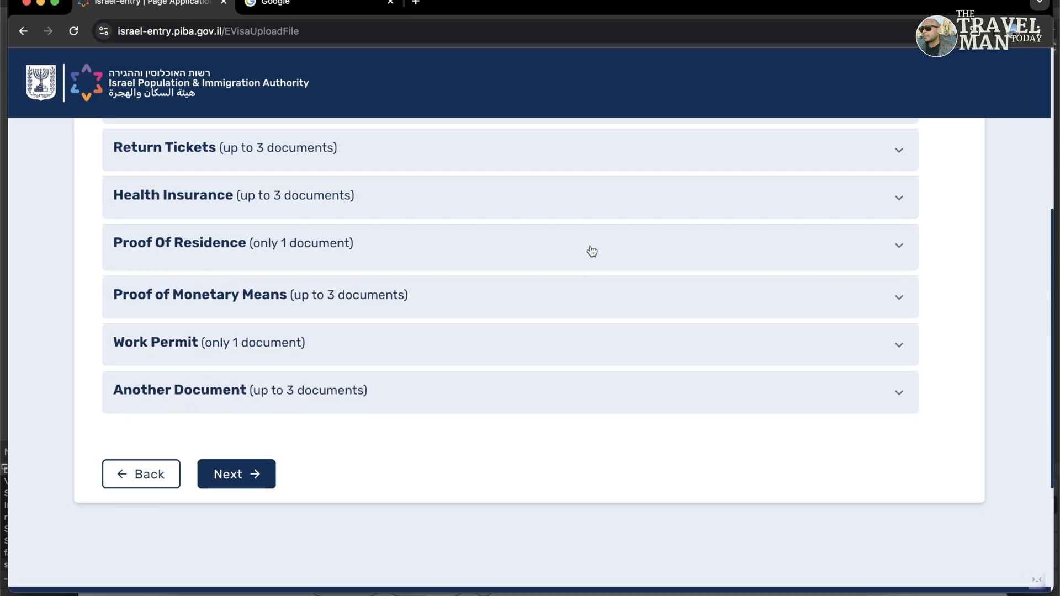
Recheck Health Insurance, then expand the Proof of Monetary Means requirements
left_click(391, 202)
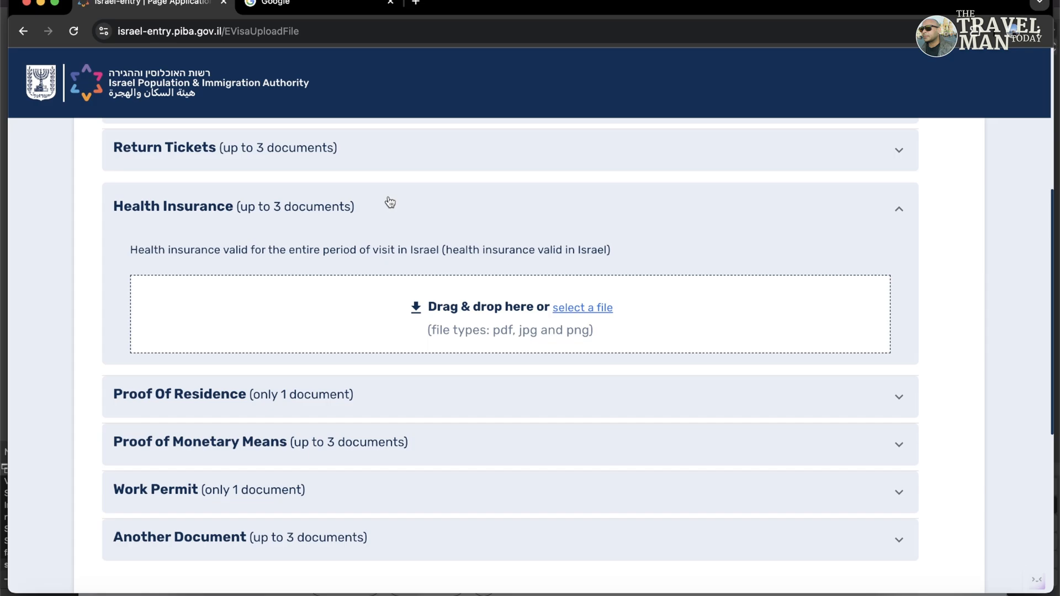
left_click(501, 225)
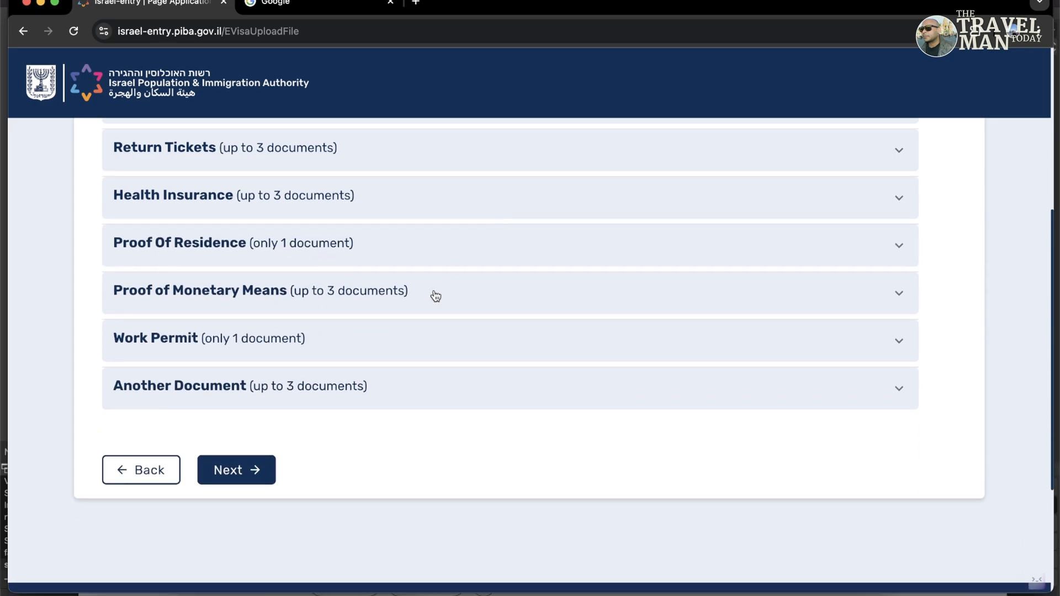
left_click(436, 296)
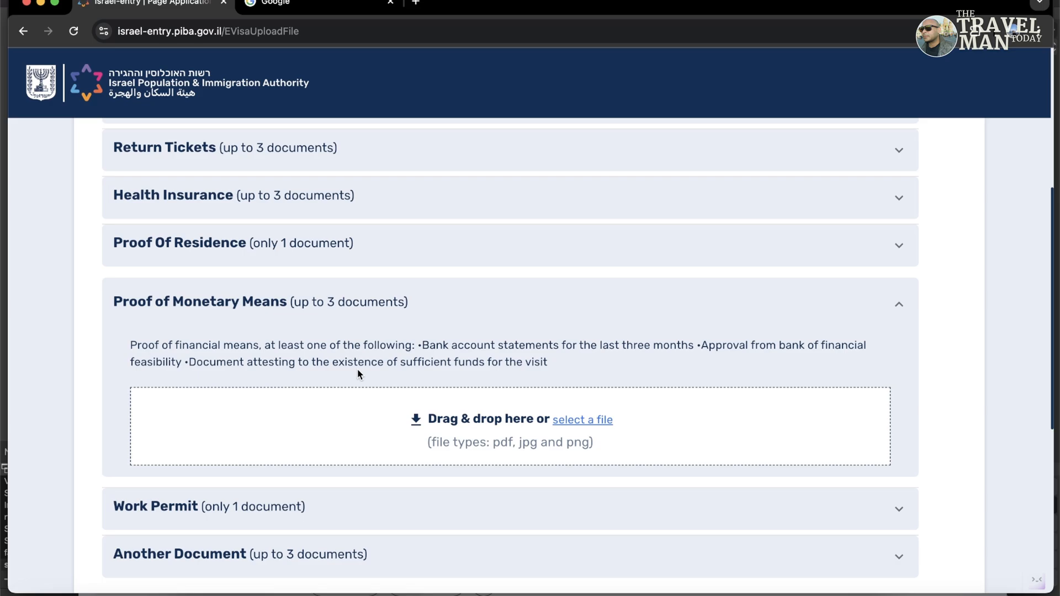
Collapse Proof of Monetary Means and look through the Work Permit and Another Document sections
left_click(419, 312)
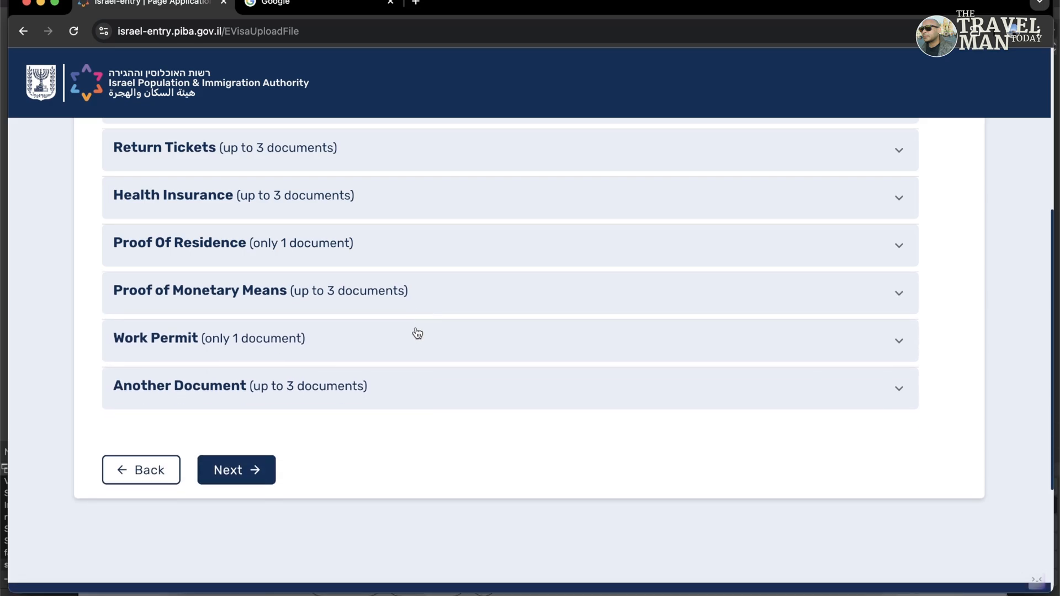
left_click(417, 331)
left_click(417, 333)
left_click(418, 333)
left_click(417, 333)
left_click(374, 403)
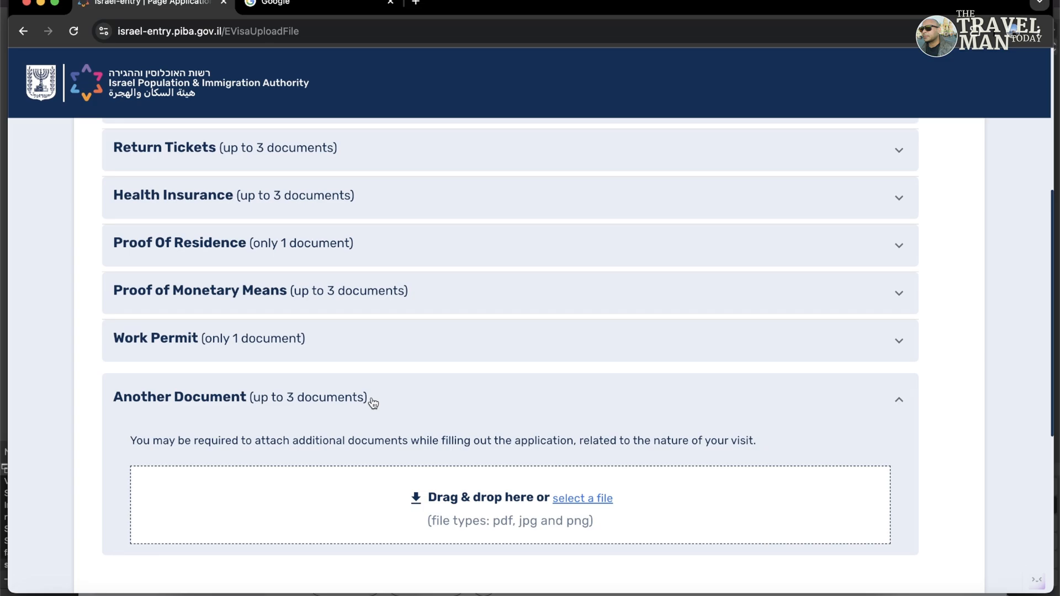
left_click(373, 404)
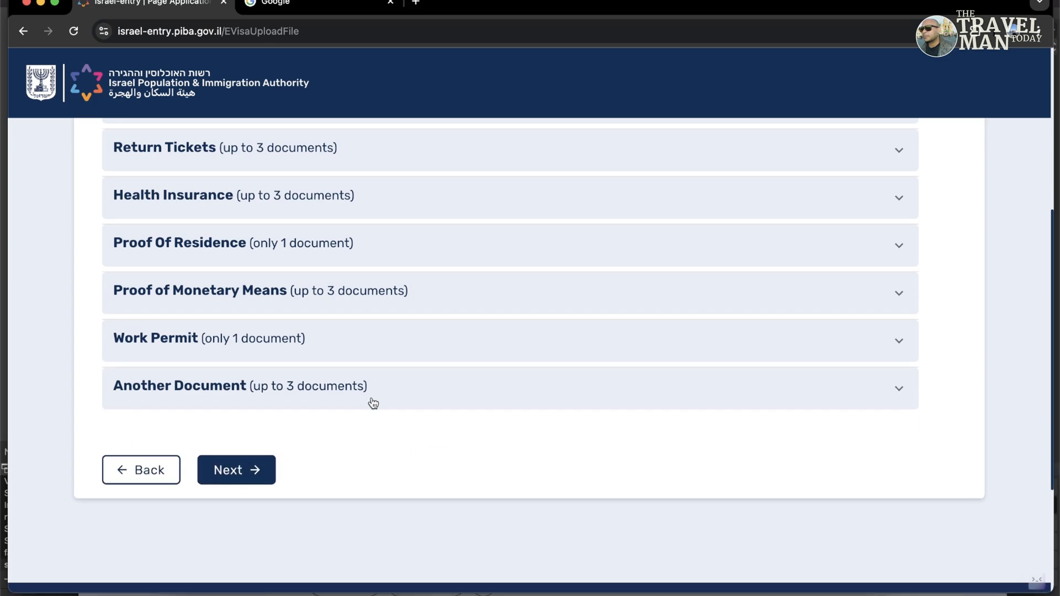
Click Next with no files uploaded, leaving every document section flagged as missing
scroll(983, 364, "up", 3)
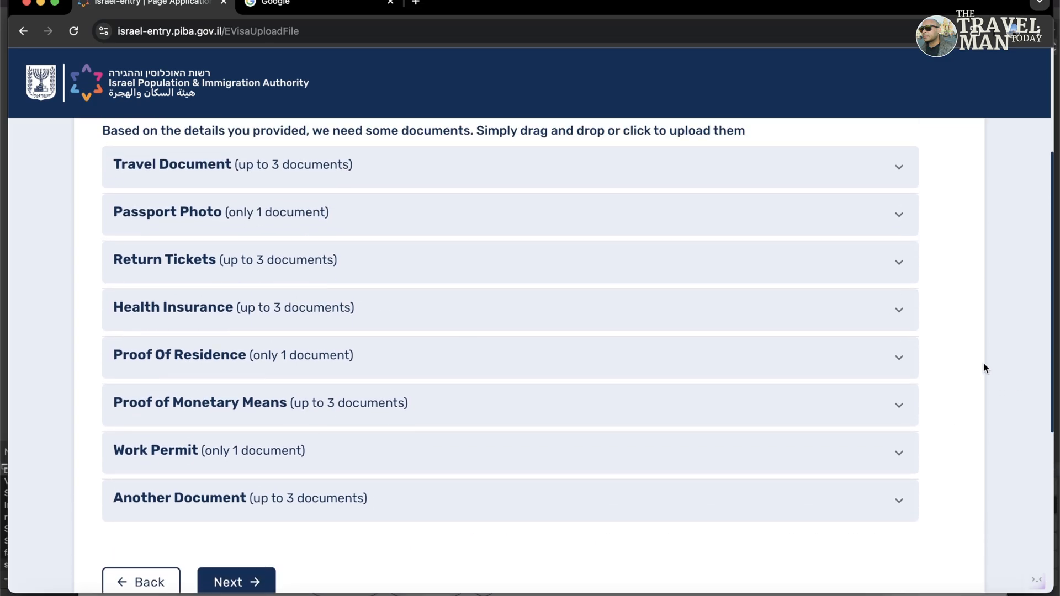
scroll(984, 365, "down", 2)
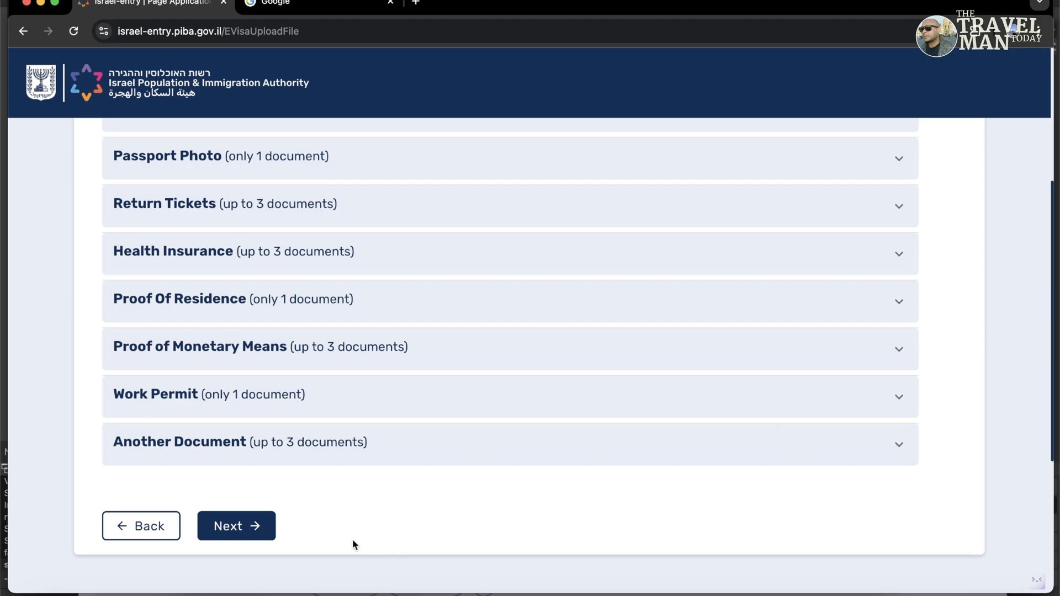
left_click(244, 524)
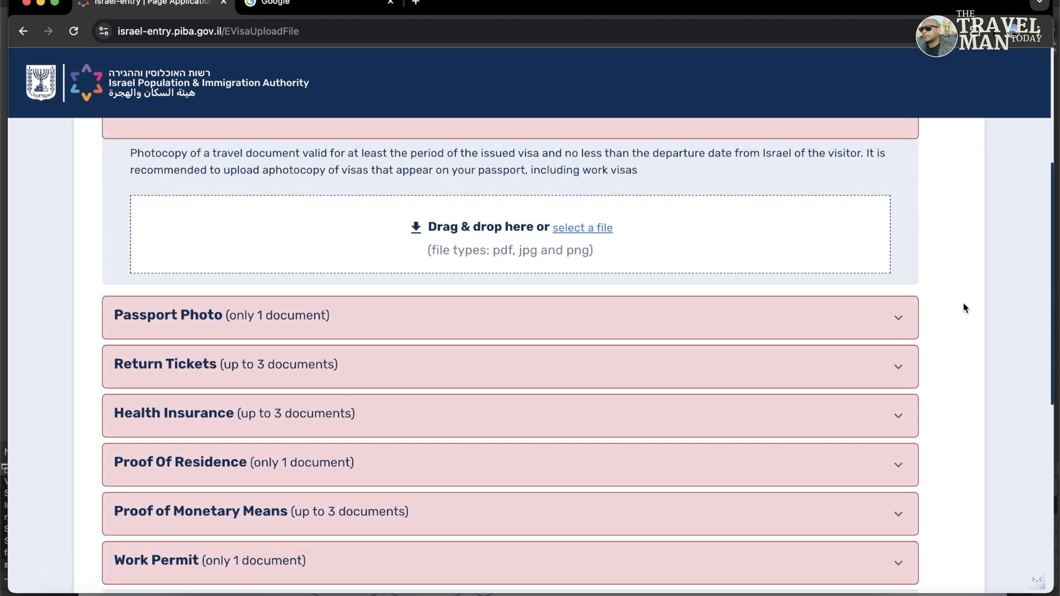
scroll(963, 309, "down", 1)
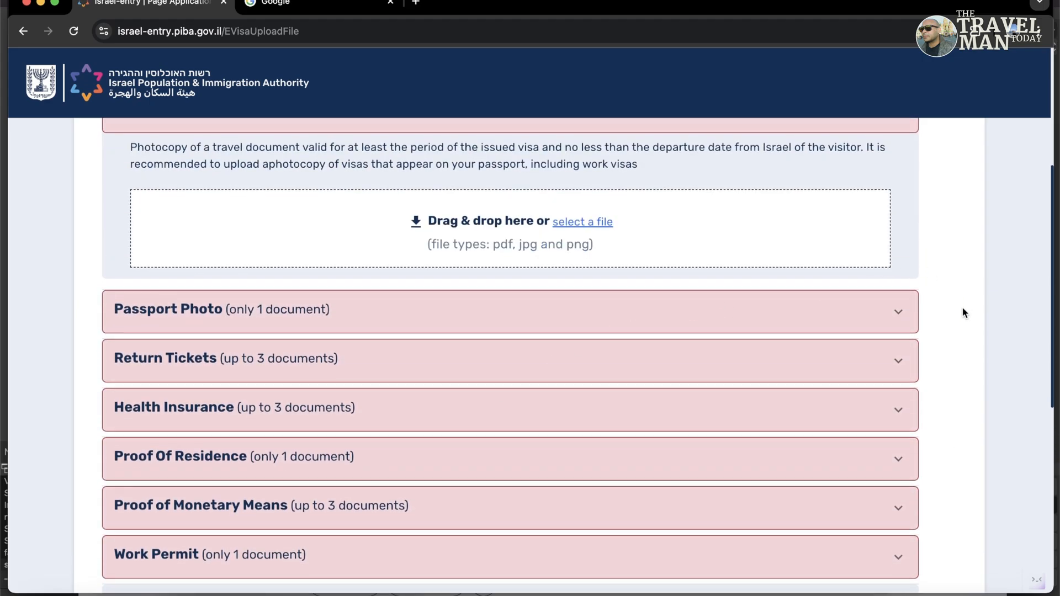